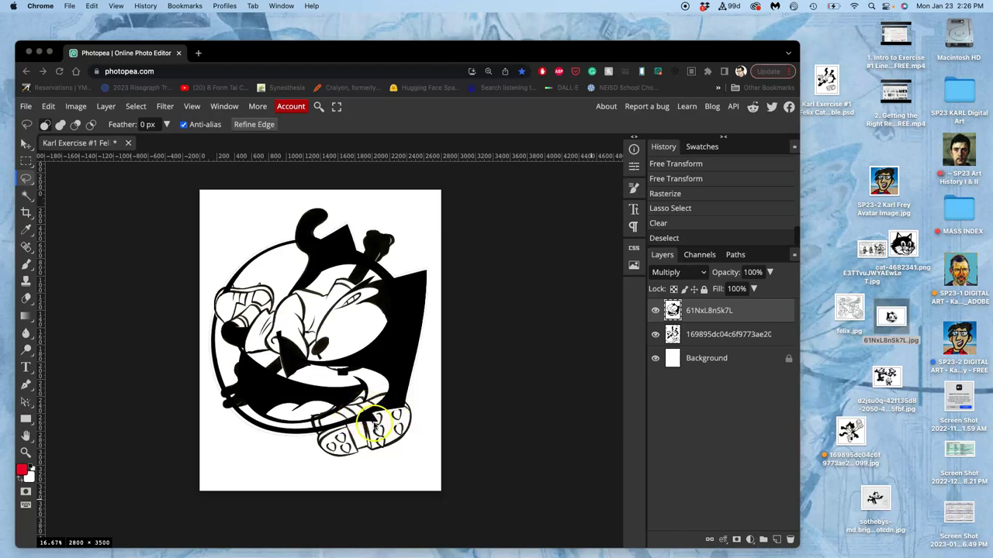
# - Hide the 61NxL8nSk7L layer so only the Felix line drawing shows
pyautogui.click(655, 311)
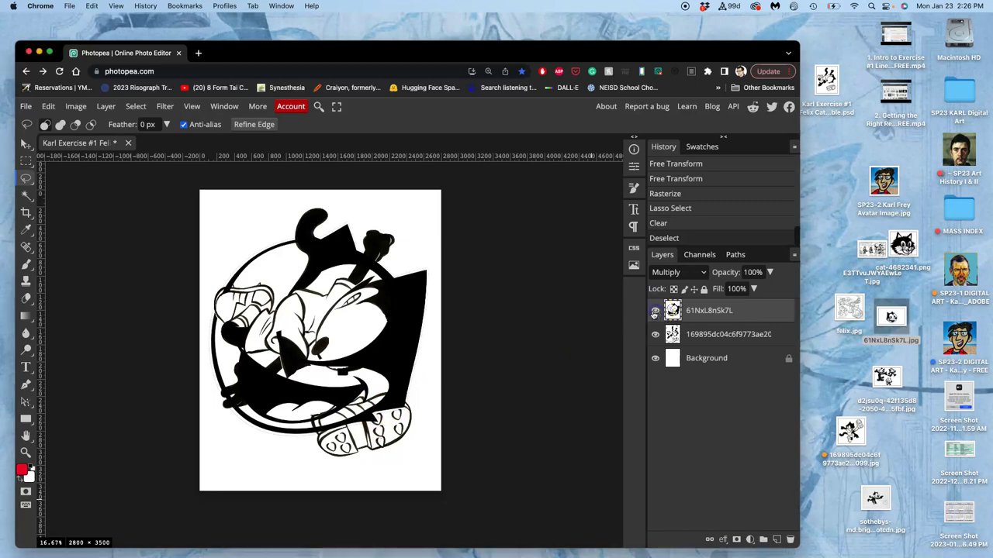
pyautogui.click(655, 311)
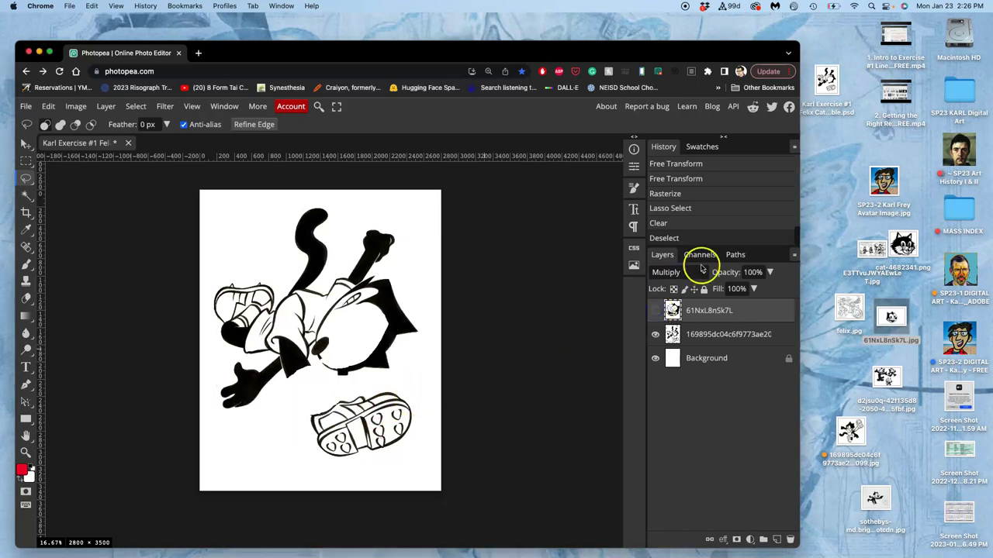
# - Turn the 61NxL8nSk7L layer back on, toggling it once to compare with the drawing
pyautogui.click(655, 311)
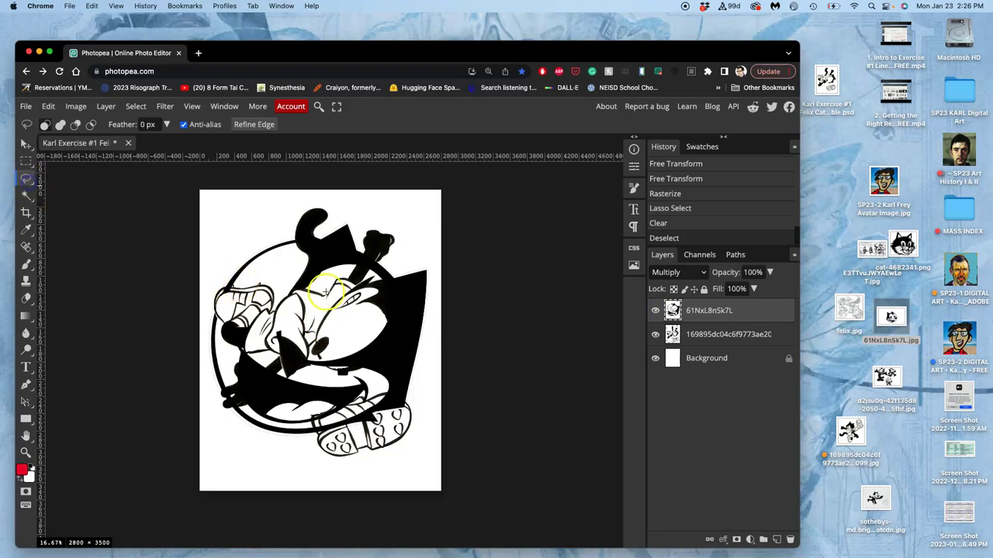
pyautogui.click(655, 310)
pyautogui.click(655, 311)
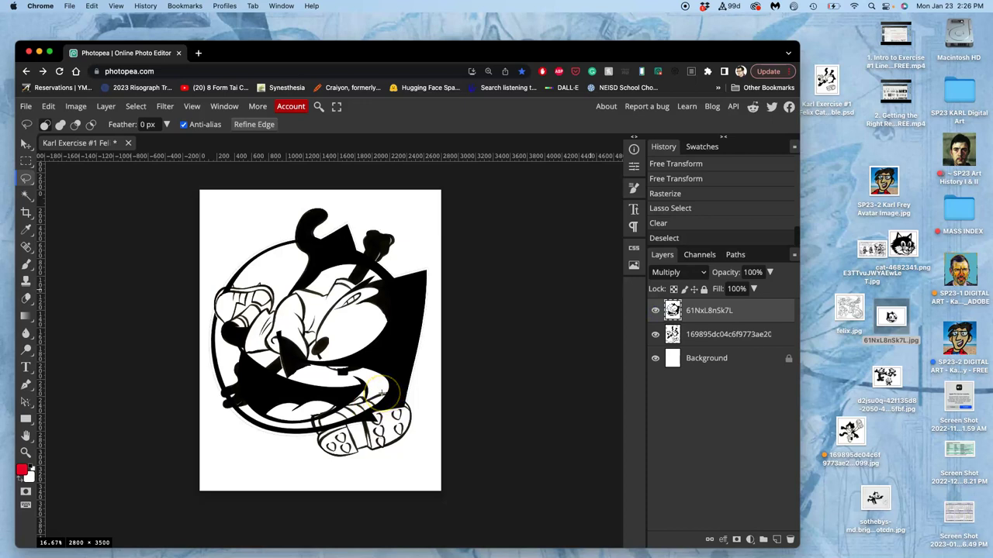
# - Zoom to the shoe and lasso the area around its sole, checking it against the drawing
pyautogui.scroll(5, 383, 394)
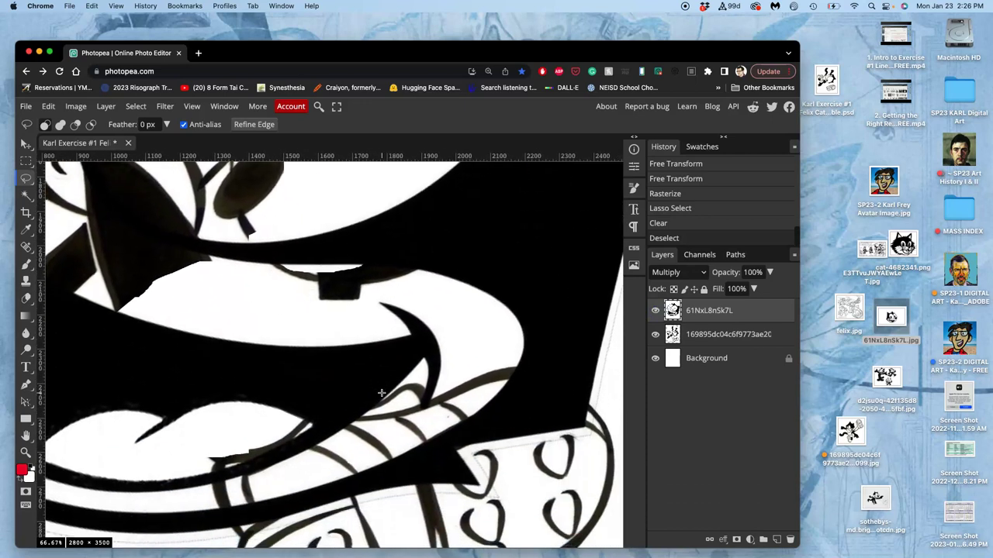
pyautogui.scroll(-3, 382, 394)
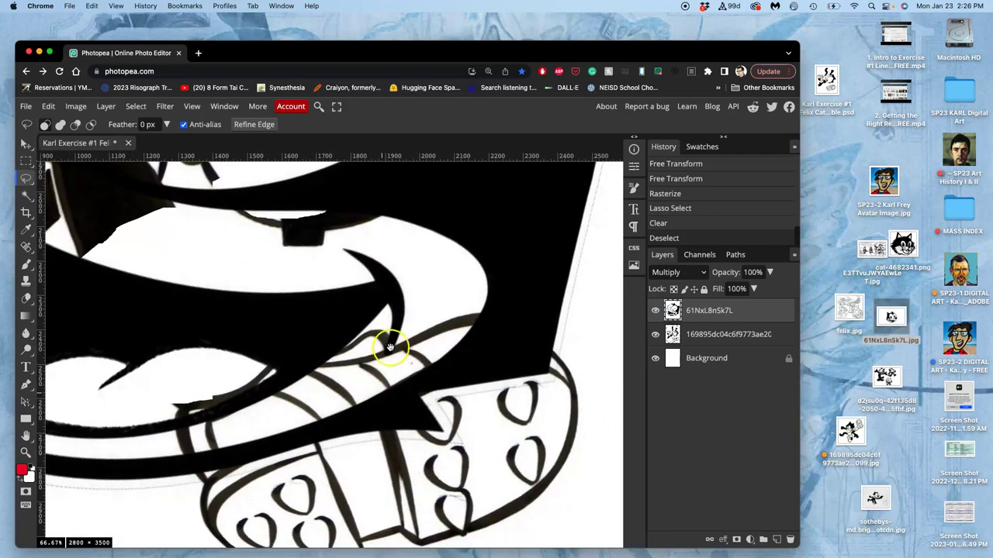
pyautogui.moveTo(389, 347); pyautogui.dragTo(319, 323)
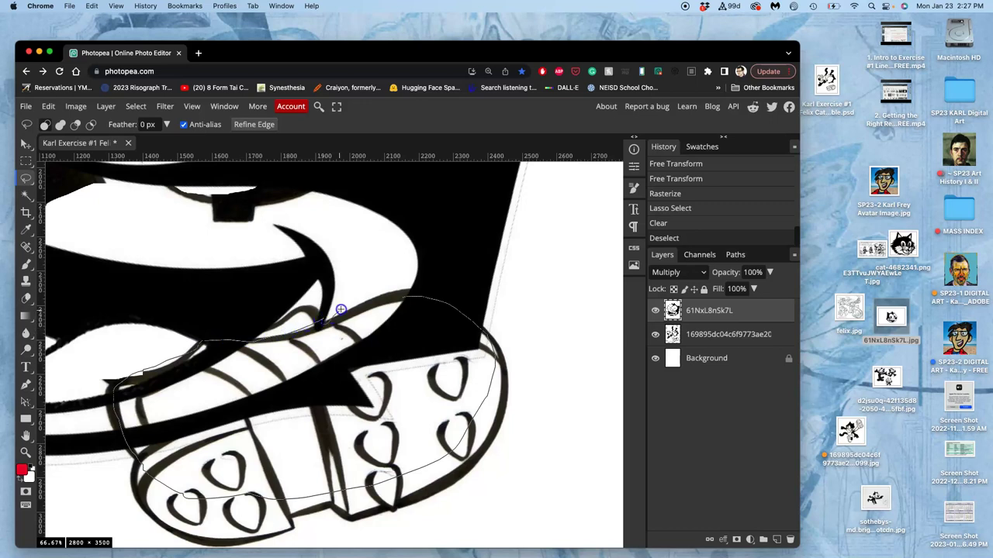
pyautogui.moveTo(380, 294); pyautogui.dragTo(388, 292)
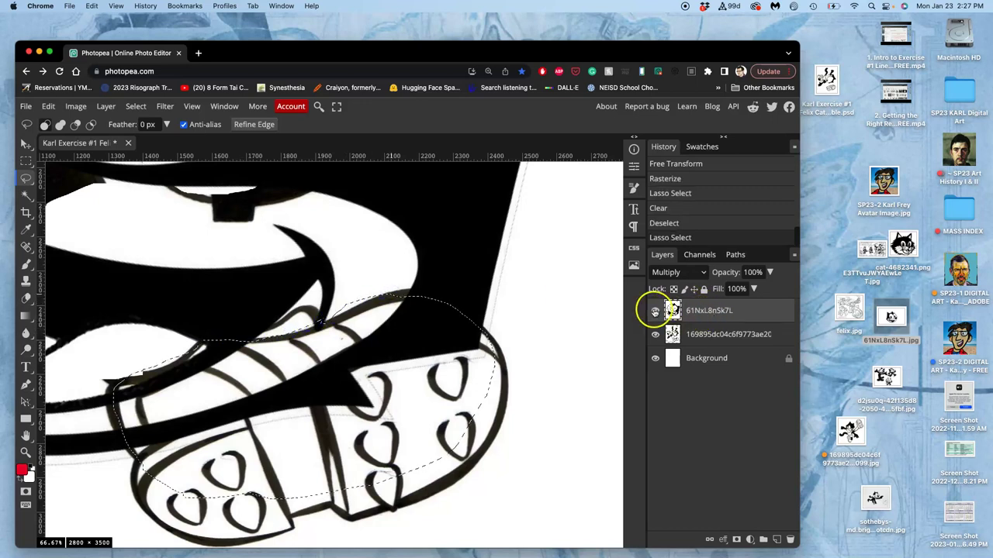
pyautogui.click(655, 310)
pyautogui.click(655, 310)
# - Delete the top layer's pixels covering the shoe sole
pyautogui.press('Delete')
pyautogui.scroll(-2, 425, 301)
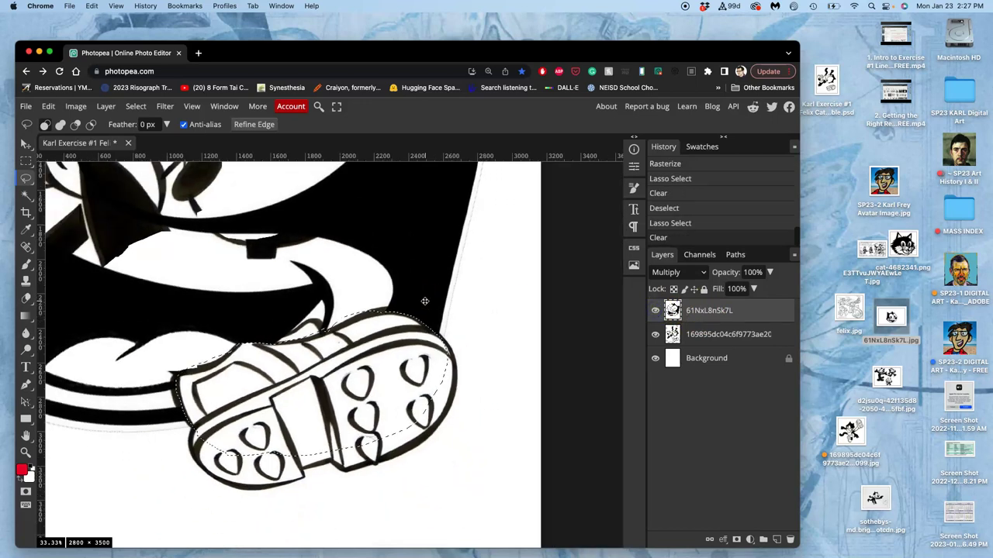
pyautogui.scroll(2, 310, 276)
pyautogui.hscroll(-3, 310, 275)
pyautogui.scroll(3, 310, 275)
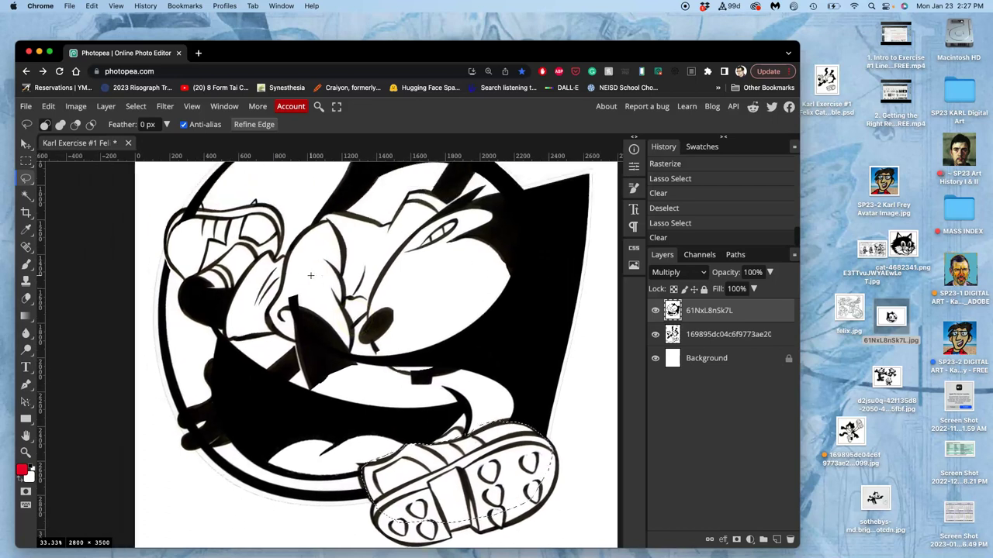
pyautogui.scroll(3, 311, 276)
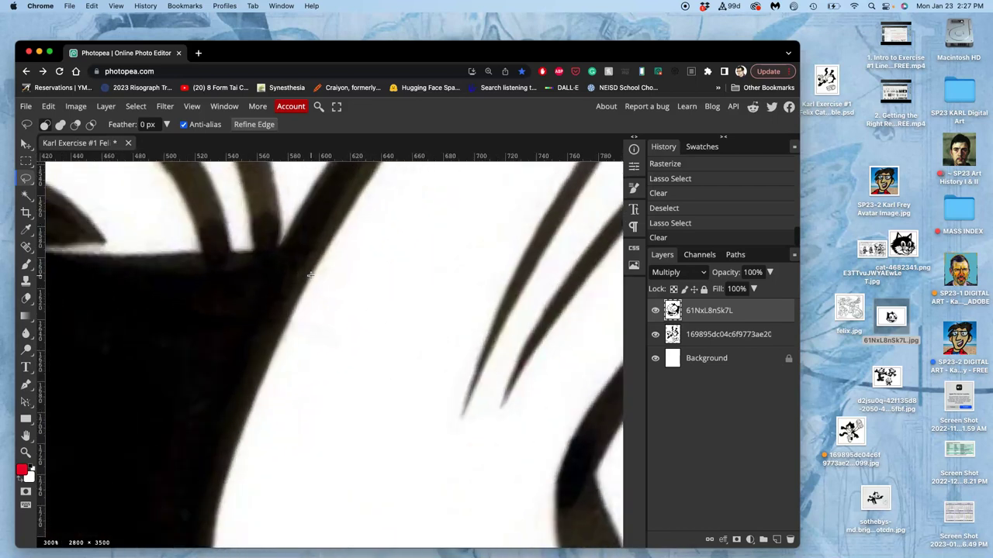
pyautogui.scroll(5, 310, 275)
pyautogui.hscroll(-2, 311, 276)
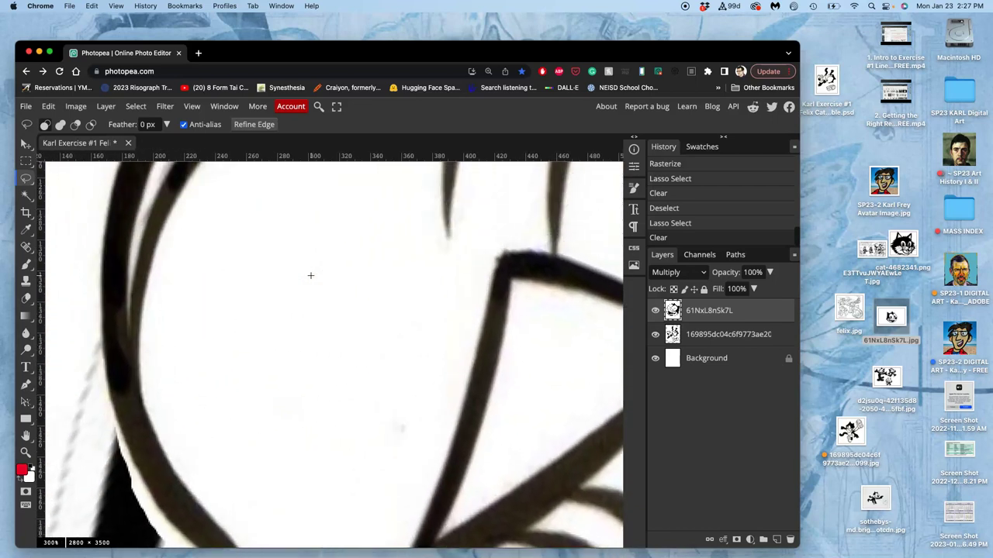
pyautogui.scroll(-5, 209, 344)
pyautogui.hscroll(2, 210, 344)
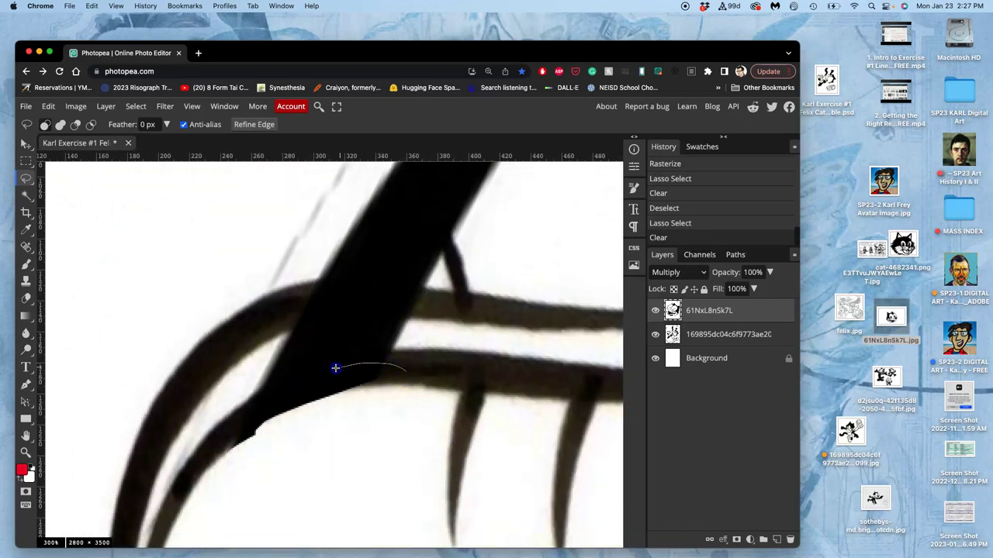
# - Lasso and delete the stray black patch on the left, then deselect and zoom out
pyautogui.moveTo(217, 444)
pyautogui.mouseDown()
pyautogui.moveTo(287, 493)
pyautogui.moveTo(428, 415)
pyautogui.mouseUp()
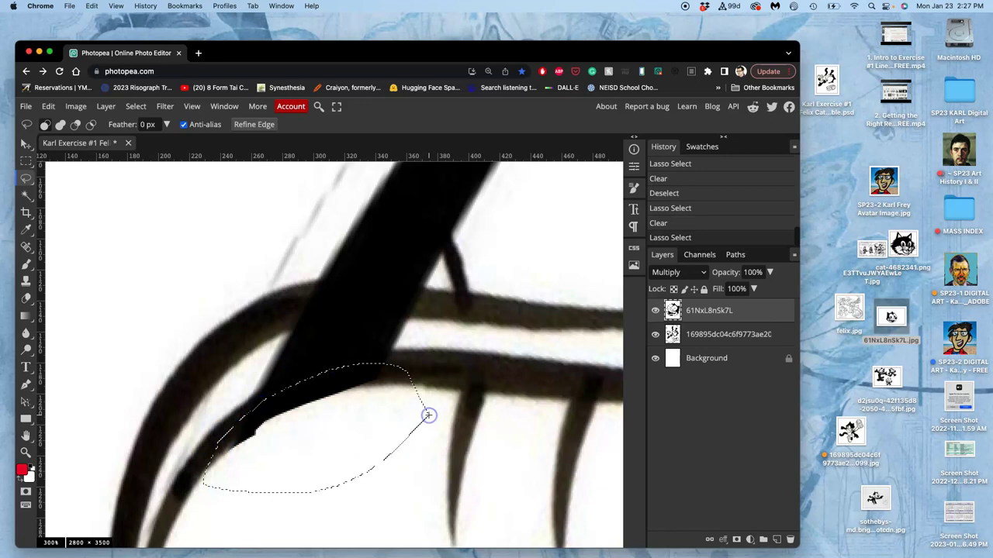
pyautogui.press('Delete')
pyautogui.click(435, 432)
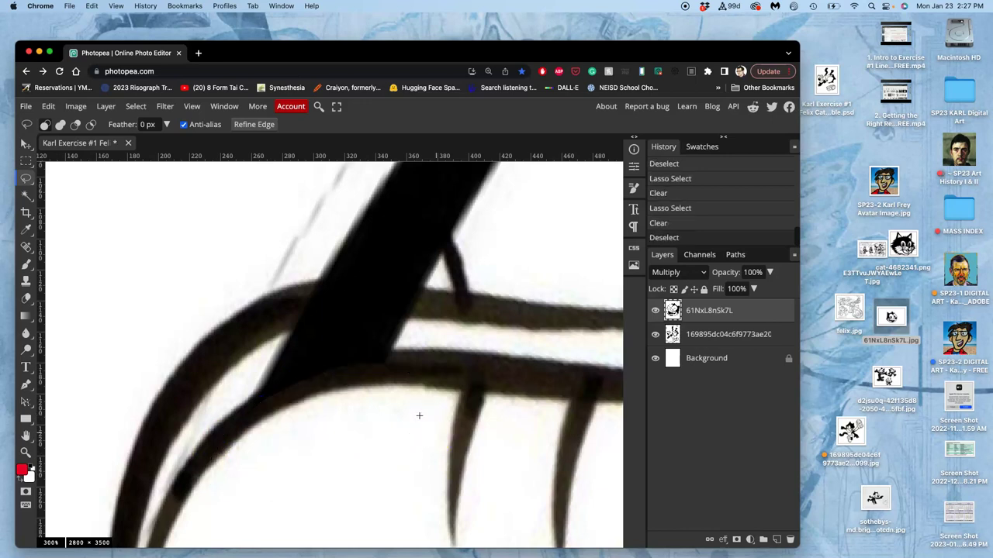
pyautogui.scroll(-10, 419, 415)
pyautogui.hscroll(5, 419, 416)
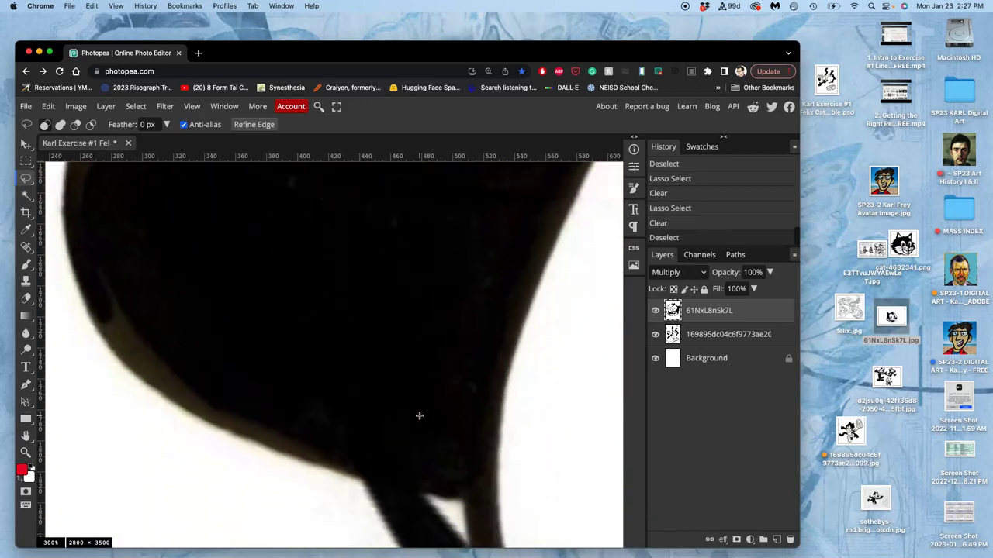
pyautogui.scroll(-5, 419, 415)
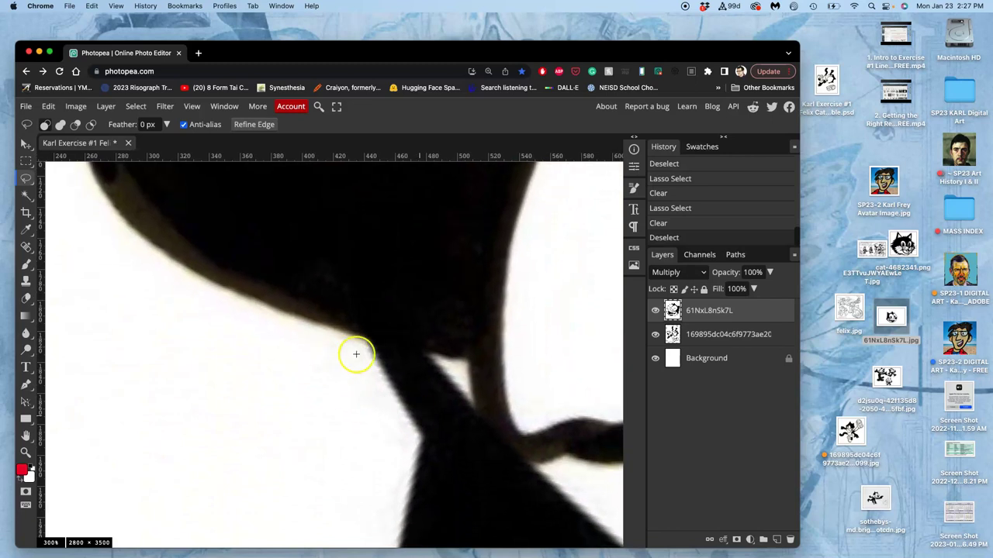
pyautogui.scroll(-5, 484, 390)
pyautogui.hscroll(5, 483, 390)
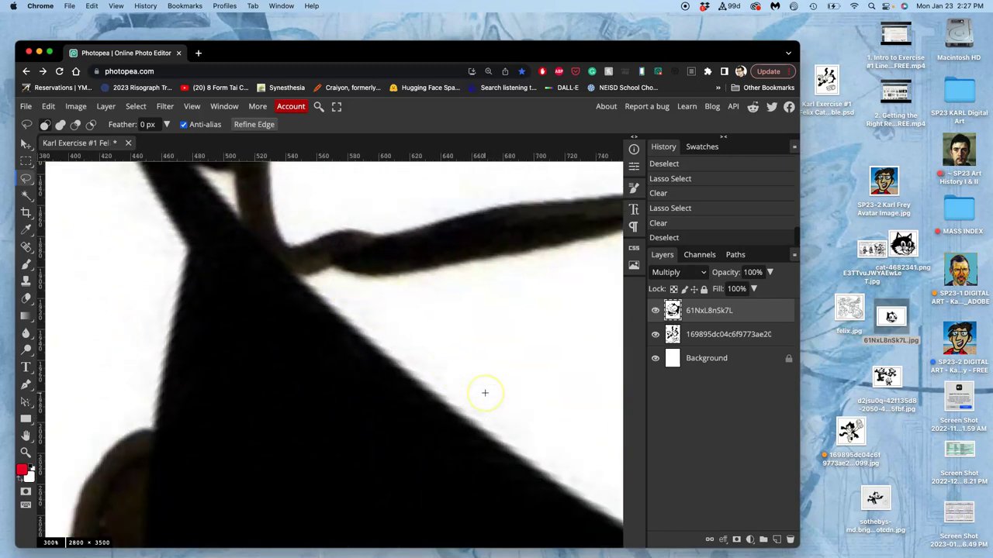
pyautogui.hscroll(5, 485, 393)
pyautogui.scroll(-3, 484, 392)
pyautogui.hscroll(3, 469, 359)
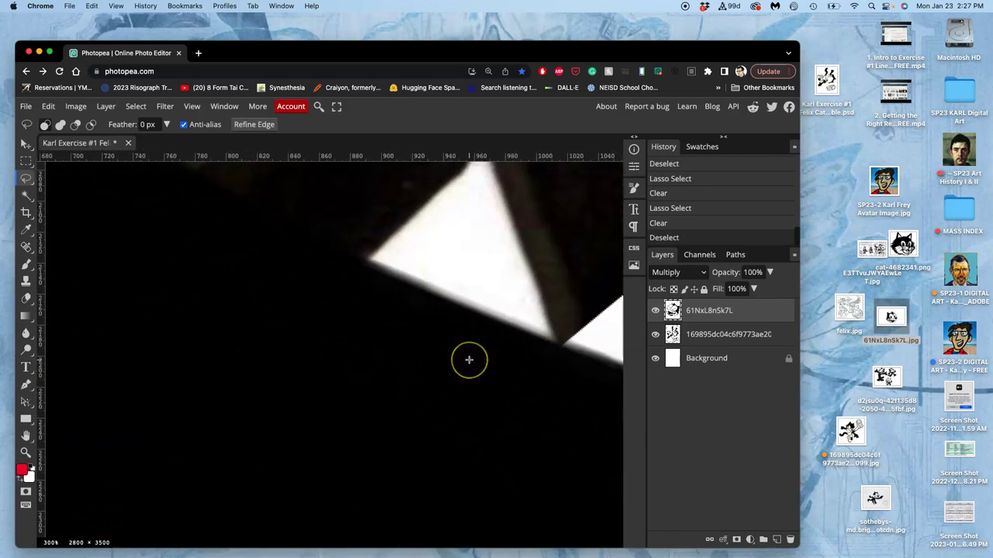
pyautogui.hscroll(15, 469, 359)
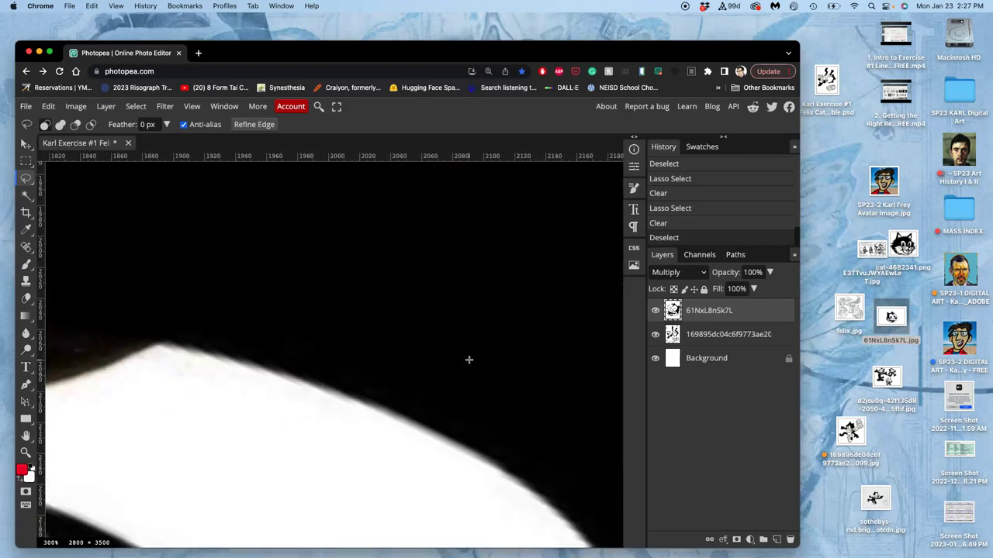
pyautogui.hscroll(5, 468, 359)
pyautogui.scroll(-8, 469, 359)
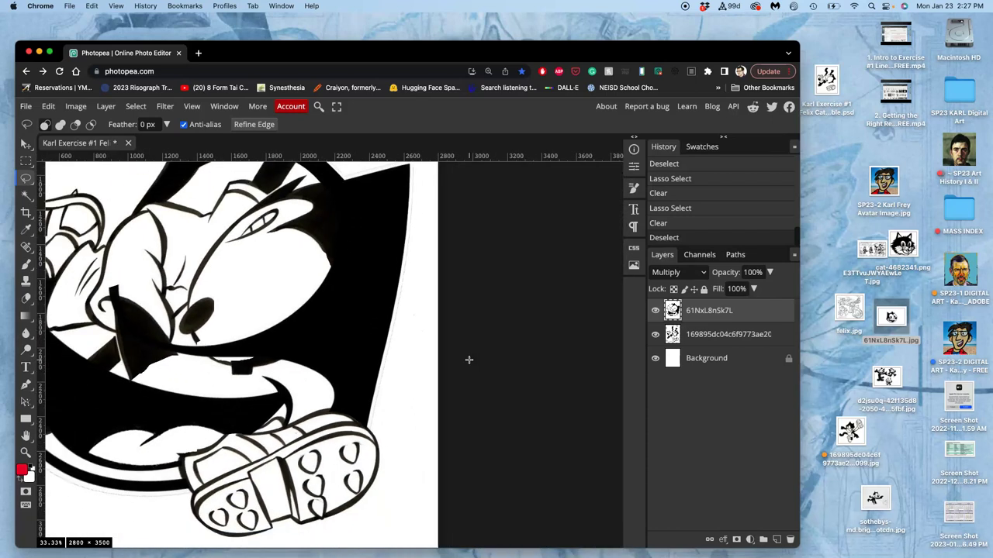
pyautogui.scroll(-2, 264, 339)
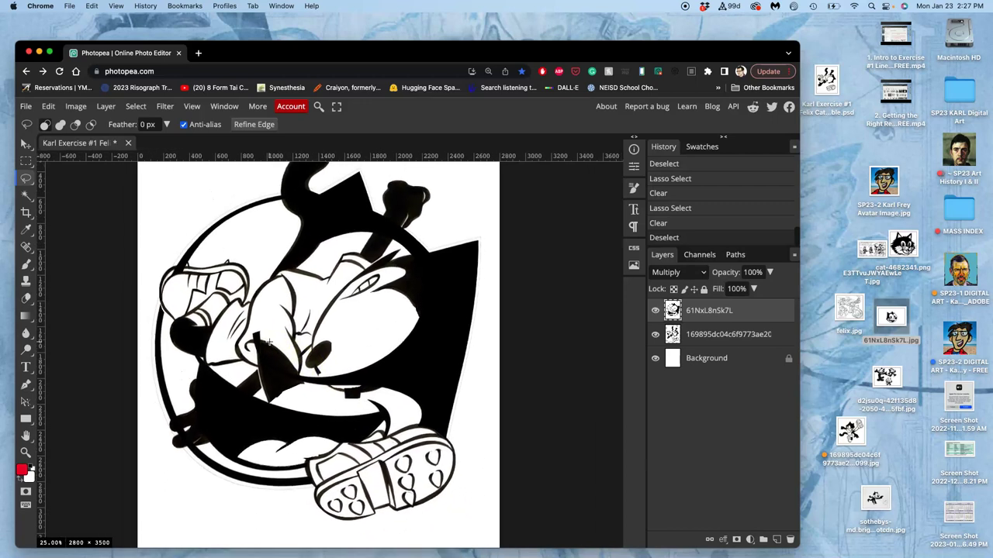
# - Place the Felix sketch photo from the desktop into the document
pyautogui.click(424, 286)
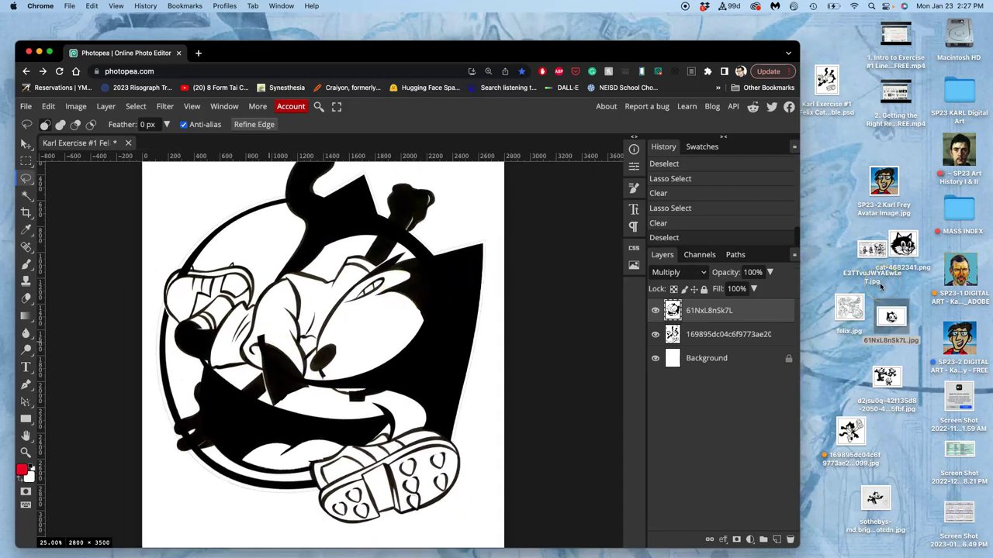
pyautogui.click(847, 276)
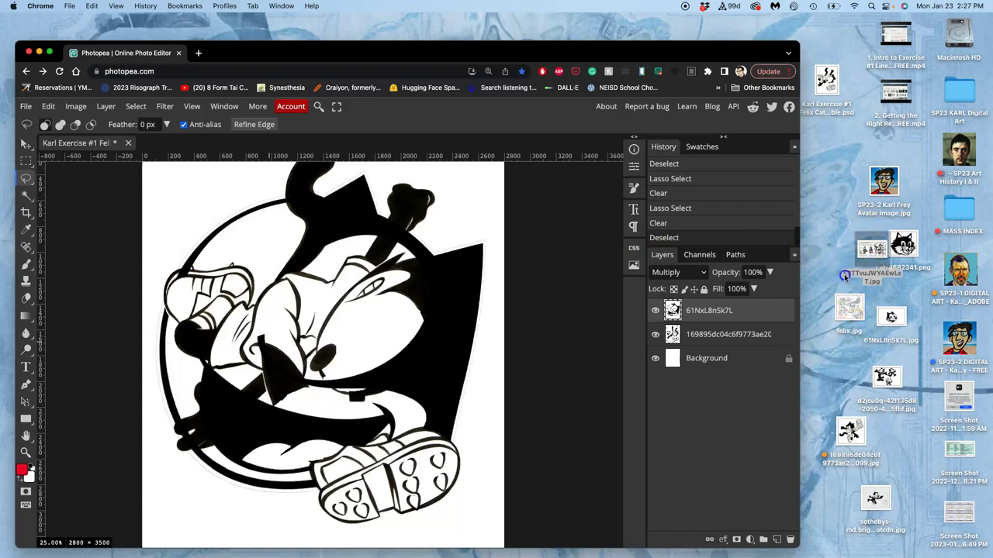
pyautogui.moveTo(875, 500); pyautogui.dragTo(353, 344)
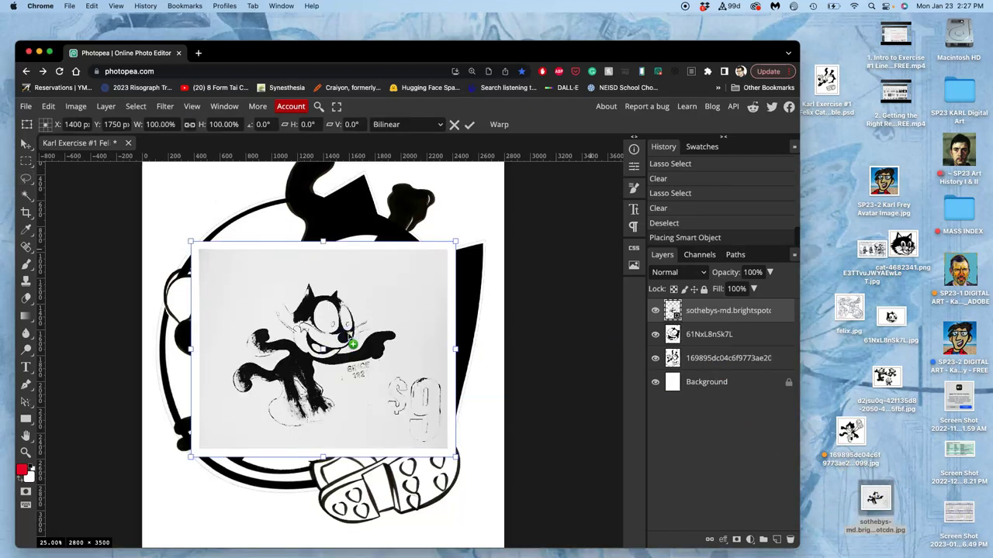
# - Enlarge and reposition the placed photo, then flip it horizontally
pyautogui.press('super+minus')
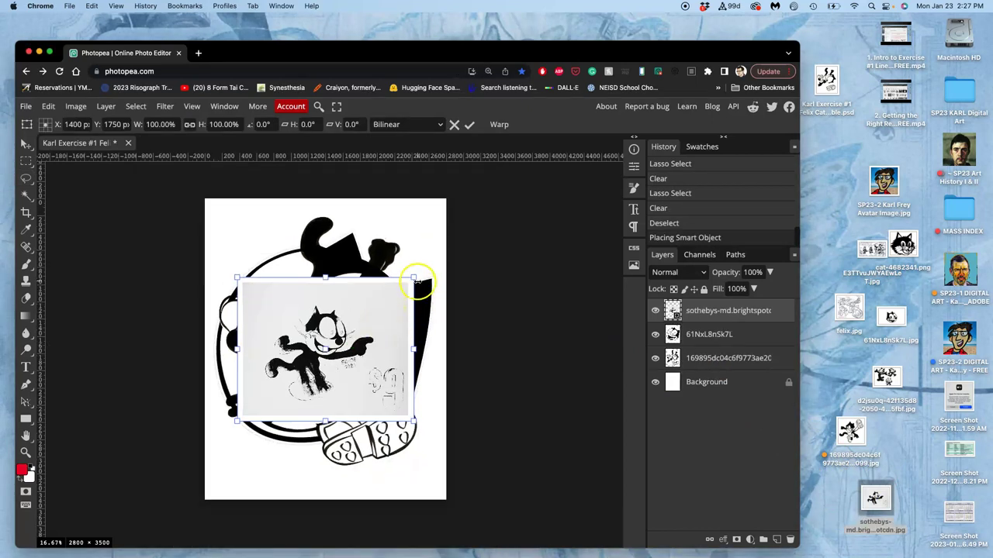
pyautogui.moveTo(416, 277); pyautogui.dragTo(553, 151)
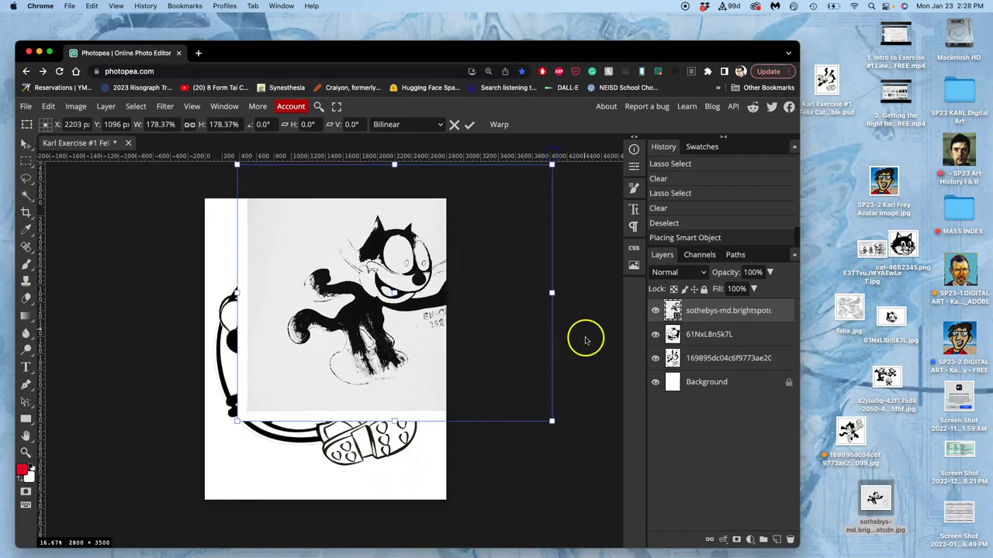
pyautogui.moveTo(571, 427); pyautogui.dragTo(646, 345)
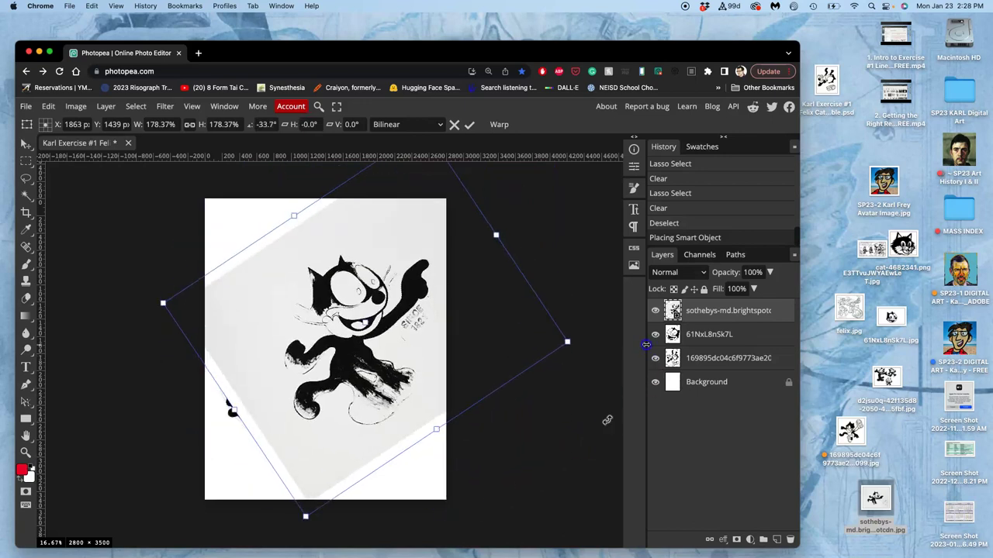
pyautogui.moveTo(164, 301); pyautogui.dragTo(85, 297)
pyautogui.rightClick(296, 338)
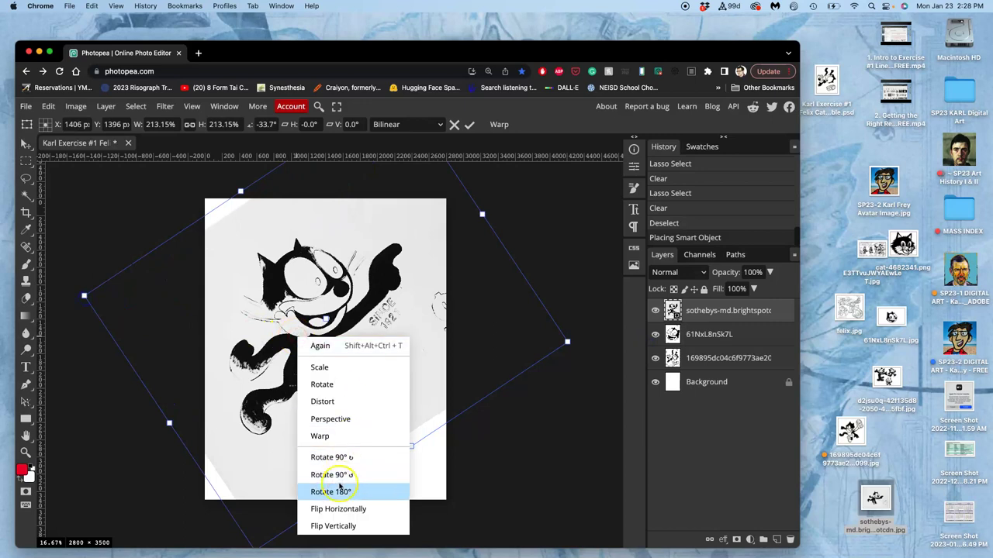
pyautogui.click(339, 508)
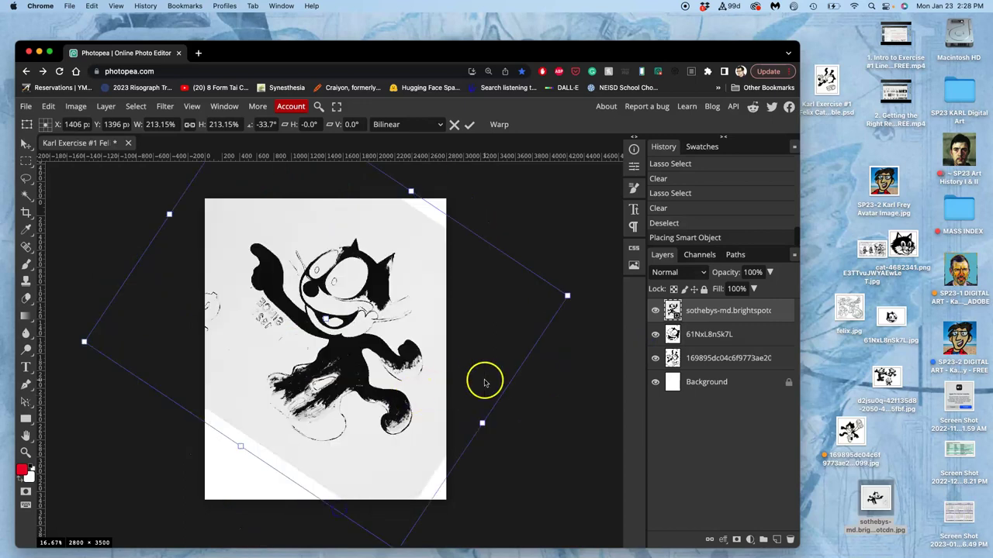
# - Scale the top Felix layer to about 241% and shift it up and left
pyautogui.scroll(-5, 437, 465)
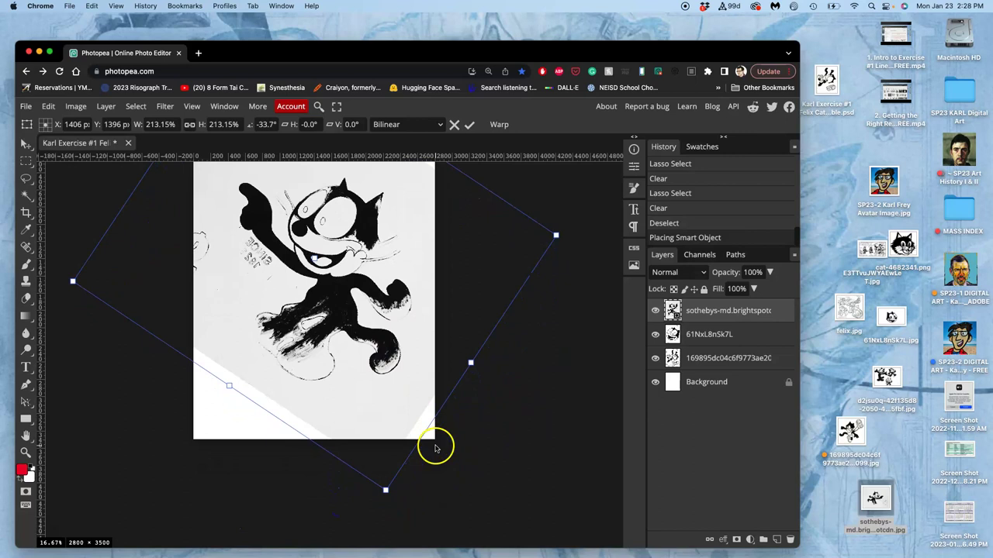
pyautogui.moveTo(387, 490); pyautogui.dragTo(403, 553)
pyautogui.scroll(3, 364, 398)
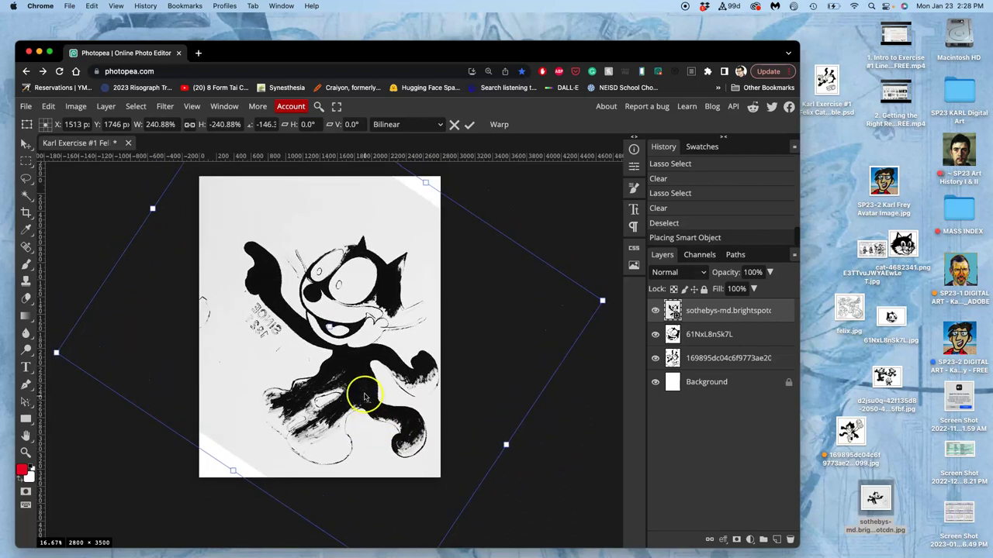
pyautogui.moveTo(354, 388); pyautogui.dragTo(349, 355)
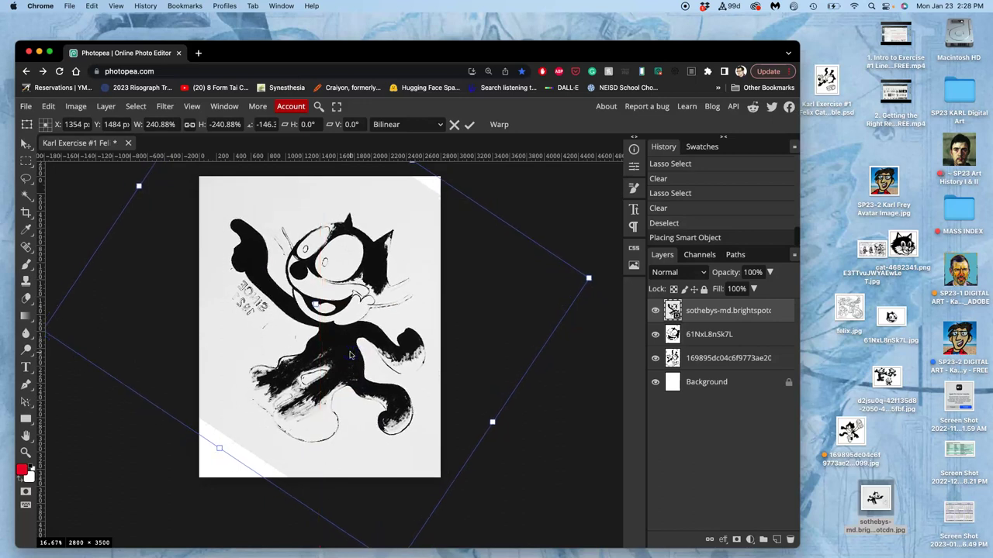
# - Warp the Felix image, pulling the head up and stretching the lower-left down
pyautogui.rightClick(353, 340)
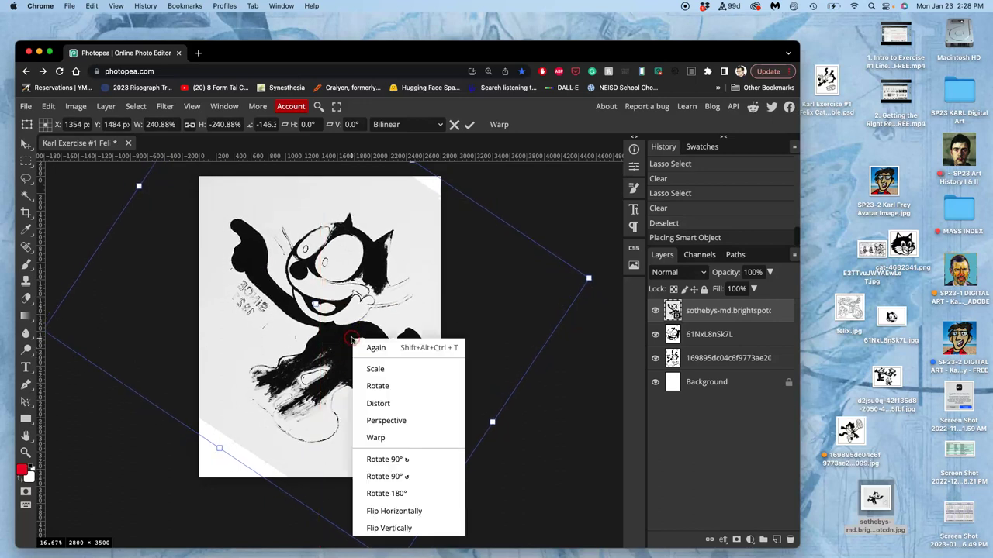
pyautogui.click(375, 438)
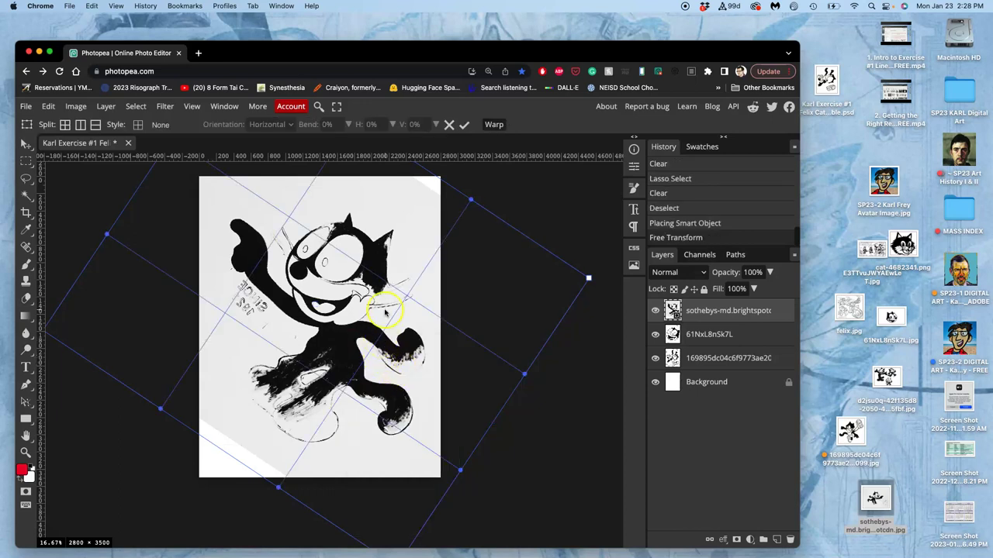
pyautogui.moveTo(388, 298); pyautogui.dragTo(295, 356)
pyautogui.moveTo(257, 385); pyautogui.dragTo(236, 402)
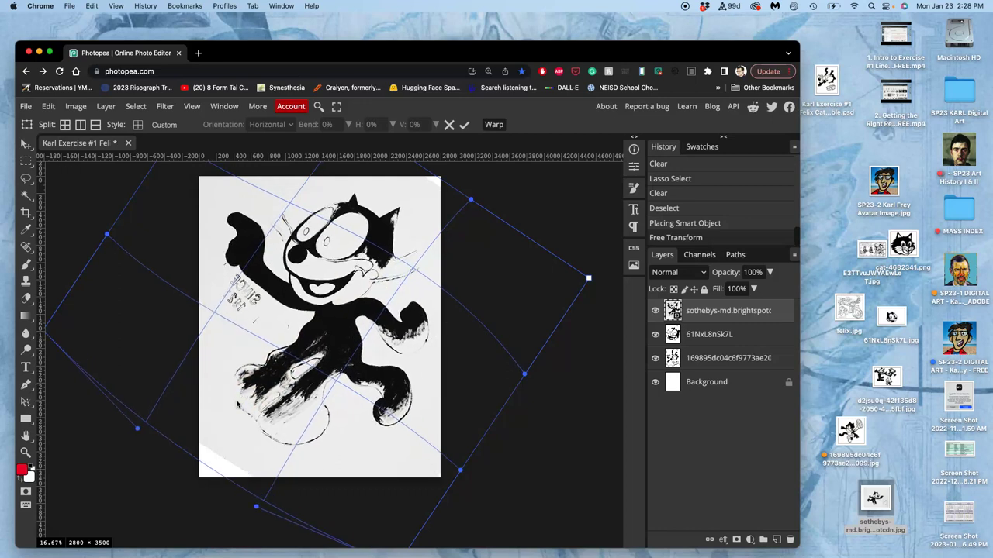
# - Commit the warp on the Felix layer
pyautogui.press('Return')
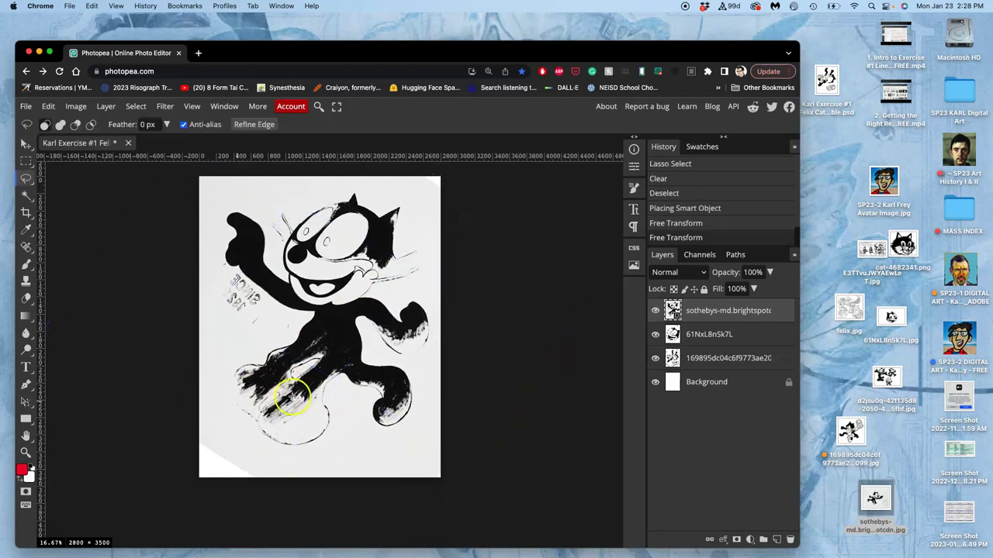
pyautogui.scroll(5, 293, 395)
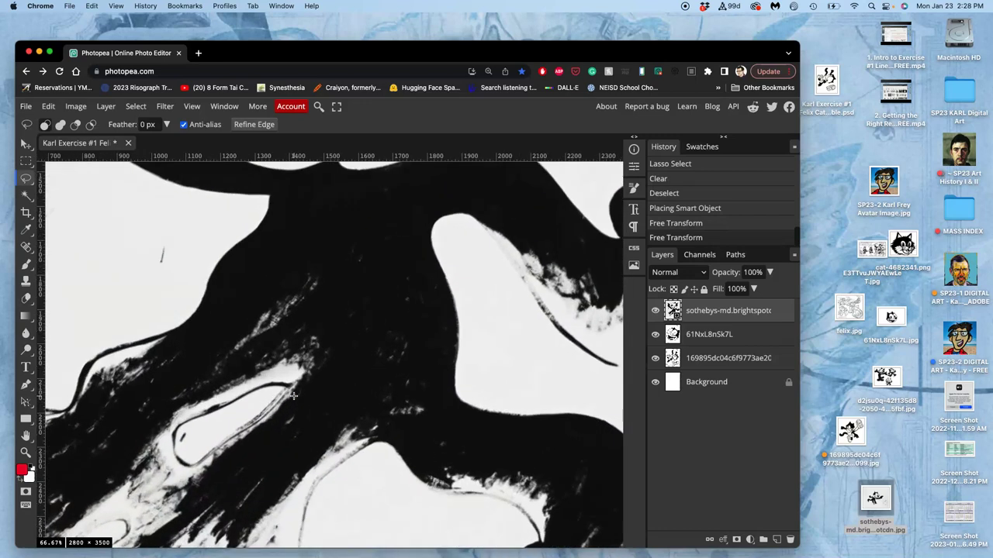
pyautogui.hscroll(-10, 293, 395)
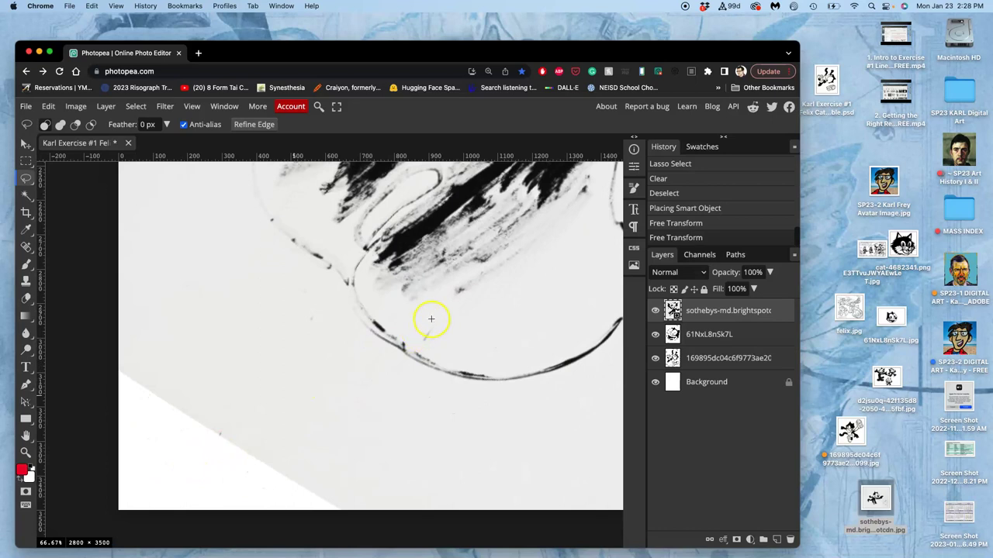
pyautogui.scroll(5, 444, 255)
pyautogui.hscroll(2, 445, 256)
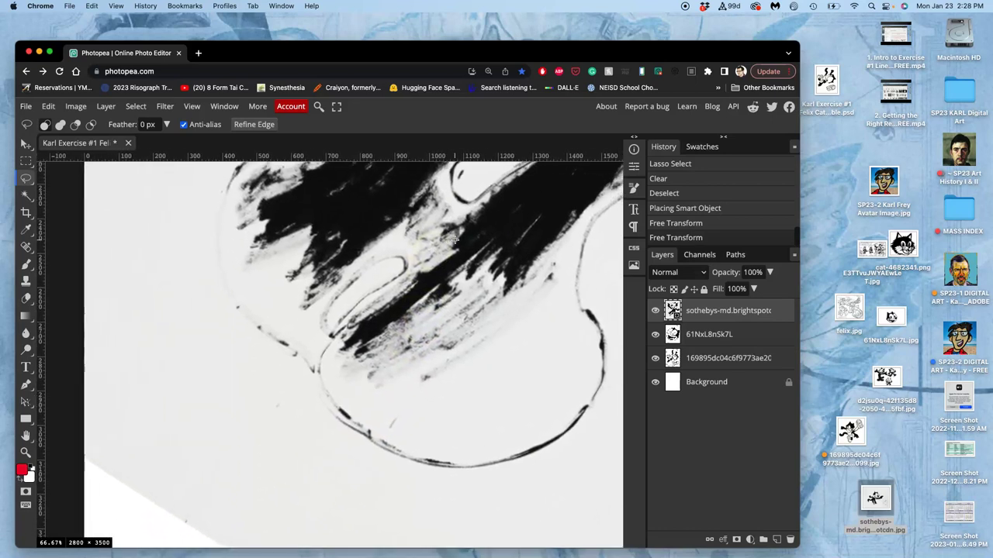
pyautogui.scroll(-10, 456, 239)
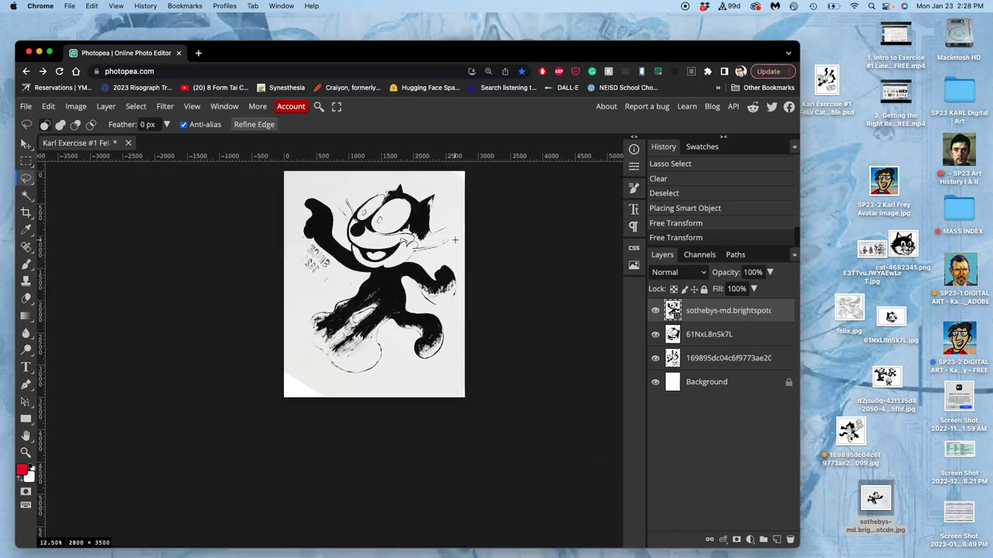
# - Lasso the stamped lettering, rasterize the Felix layer, delete the lettering and deselect
pyautogui.click(27, 179)
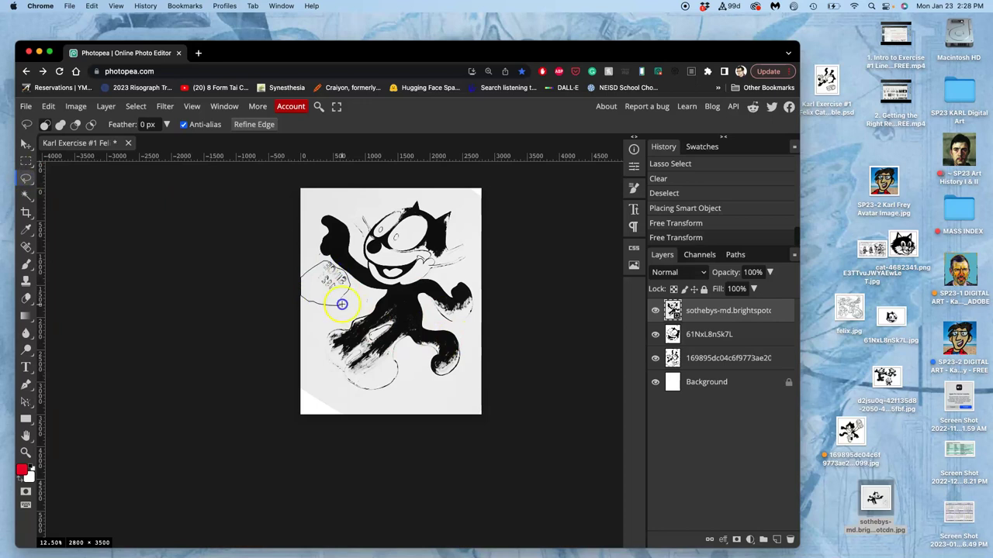
pyautogui.moveTo(341, 304); pyautogui.dragTo(342, 304)
pyautogui.press('Delete')
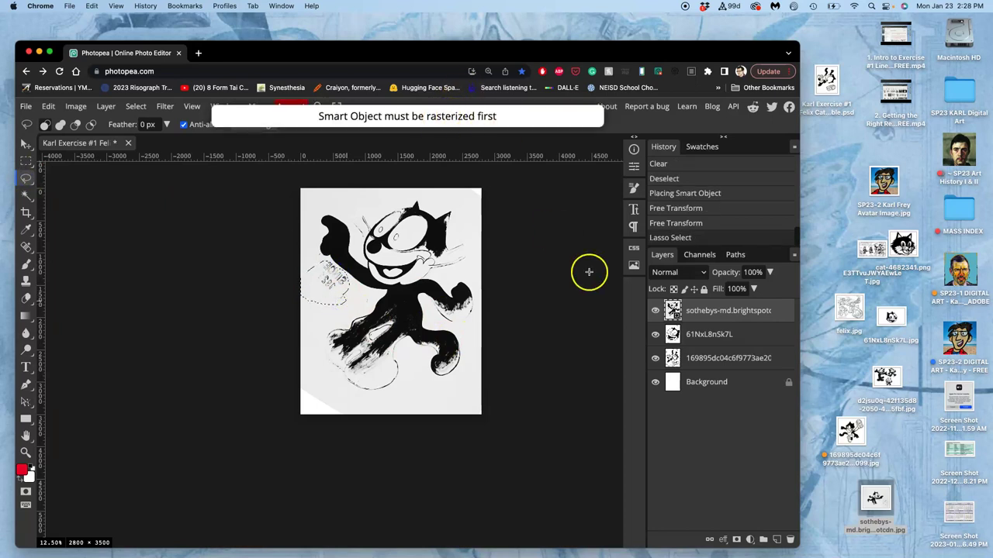
pyautogui.rightClick(771, 315)
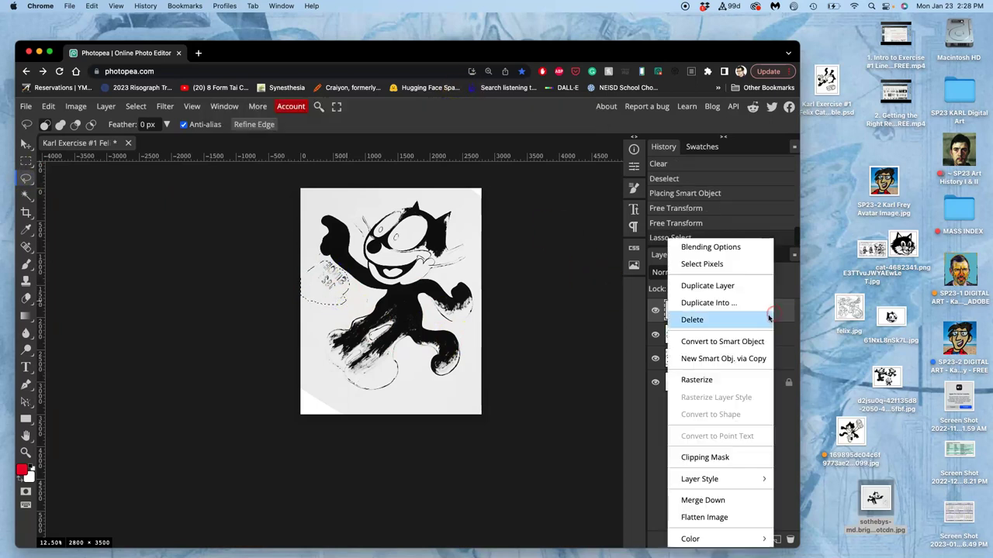
pyautogui.click(715, 380)
pyautogui.press('Delete')
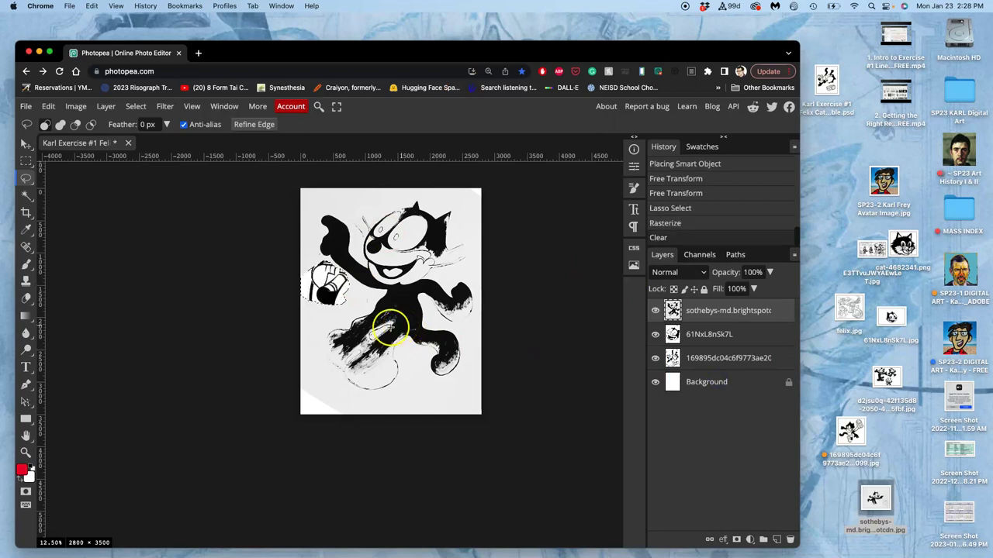
pyautogui.hotkey('ctrl', 'd')
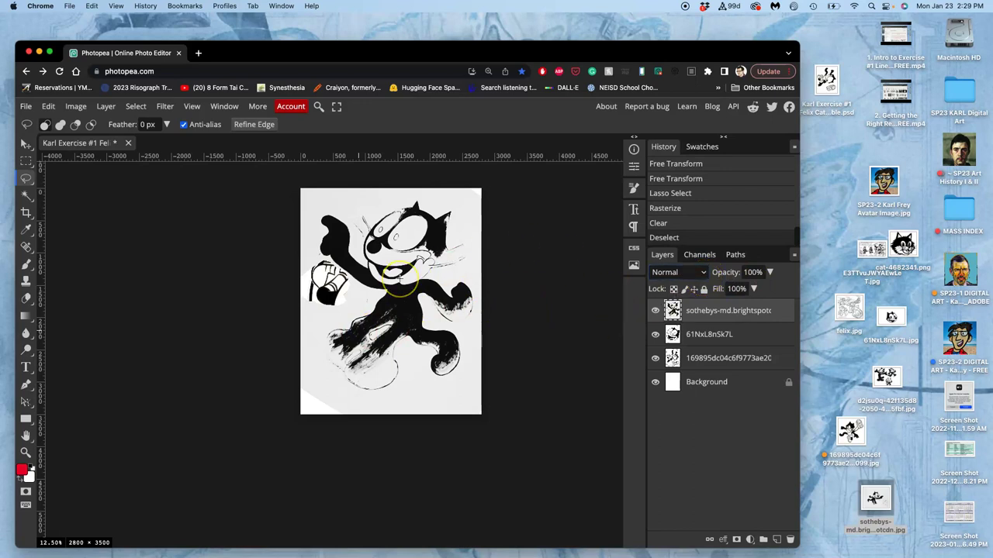
# - Zoom in on the eye area and open Image > Adjustments > Levels for the Felix layer
pyautogui.scroll(8, 400, 278)
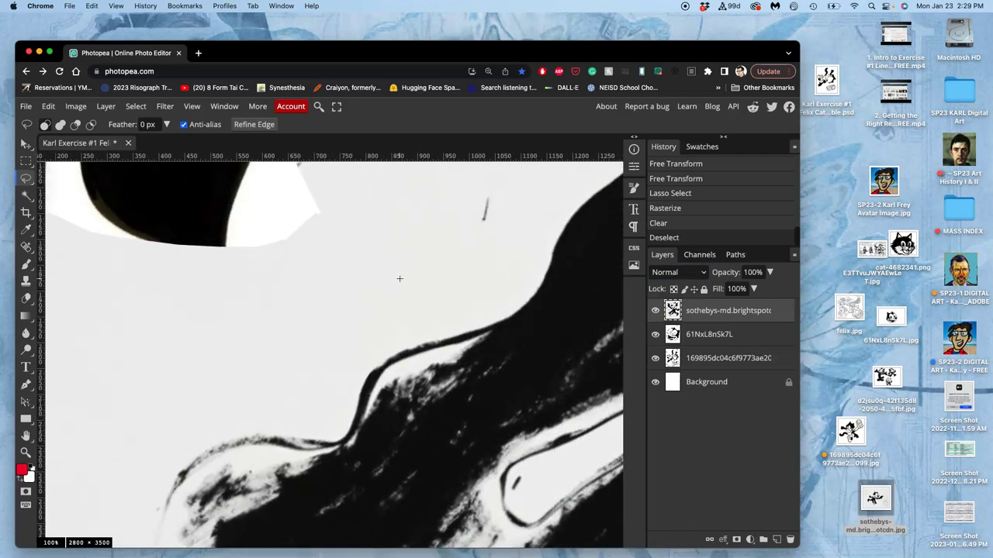
pyautogui.scroll(10, 400, 278)
pyautogui.hscroll(10, 400, 279)
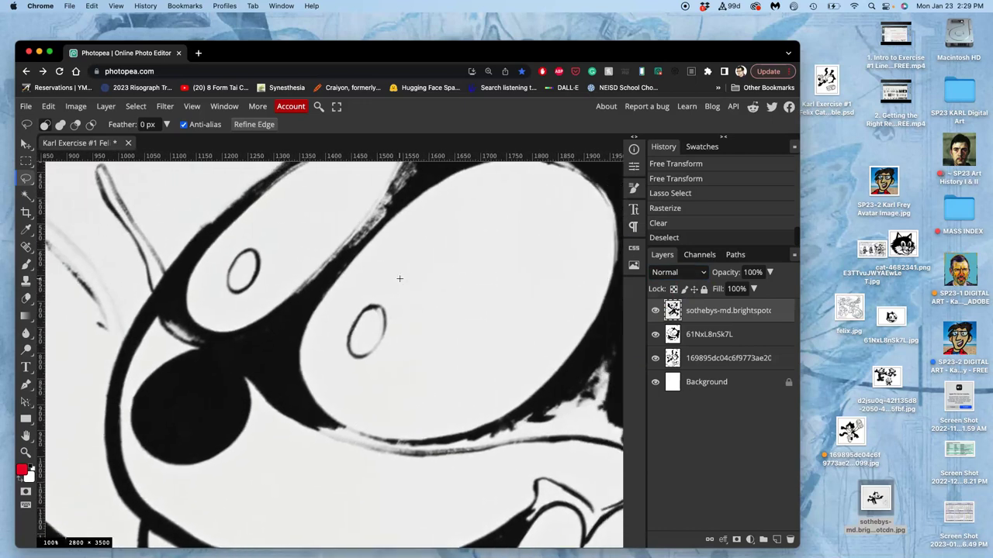
pyautogui.hscroll(6, 400, 278)
pyautogui.scroll(2, 399, 278)
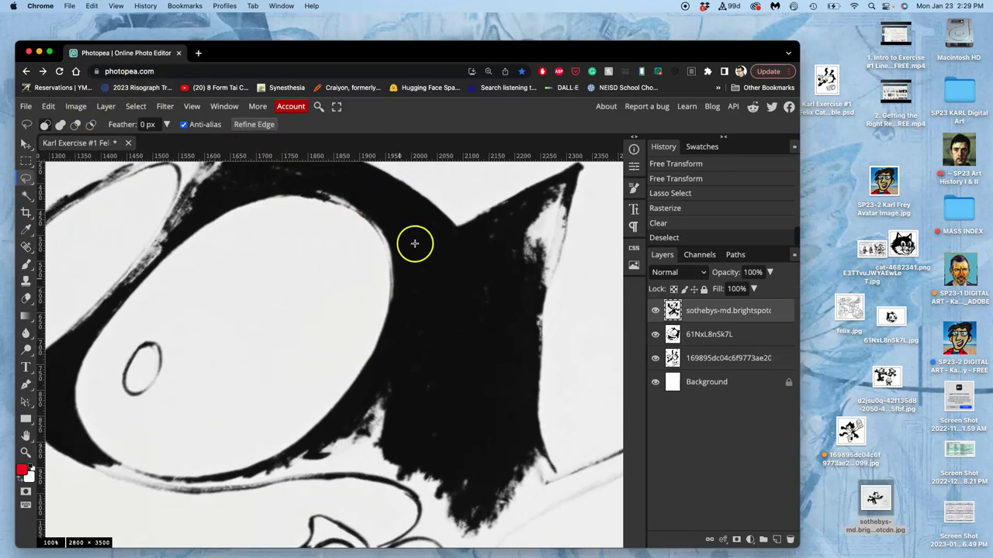
pyautogui.click(75, 106)
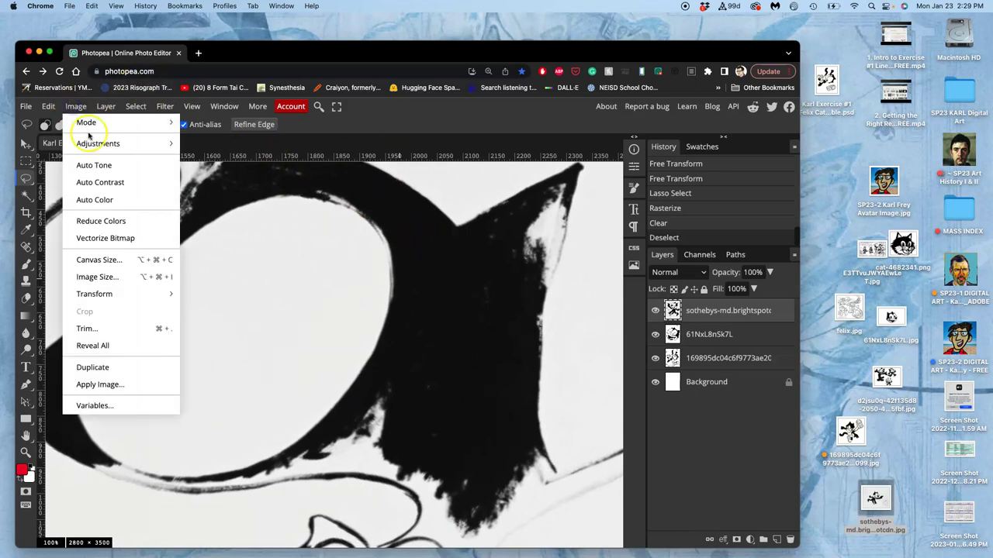
pyautogui.moveTo(89, 144)
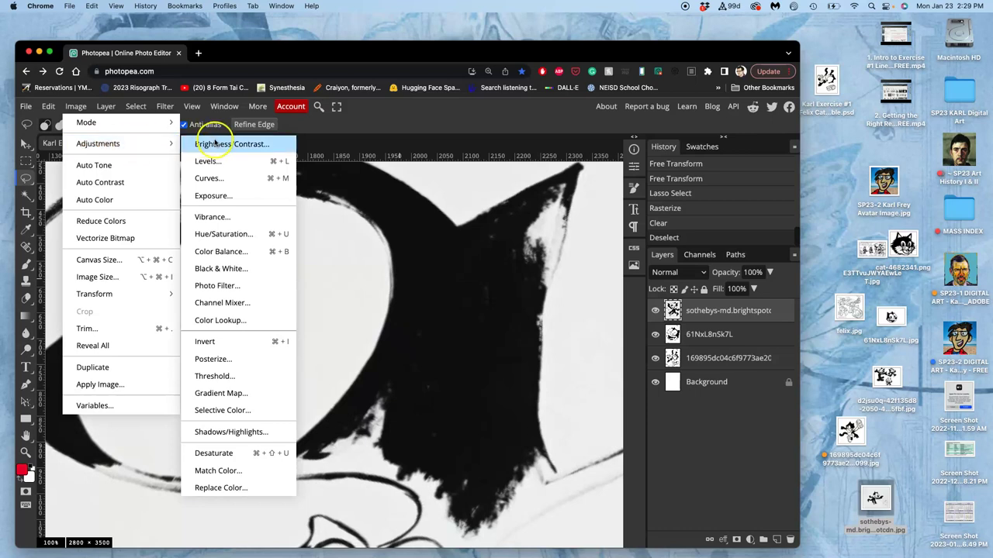
pyautogui.click(208, 162)
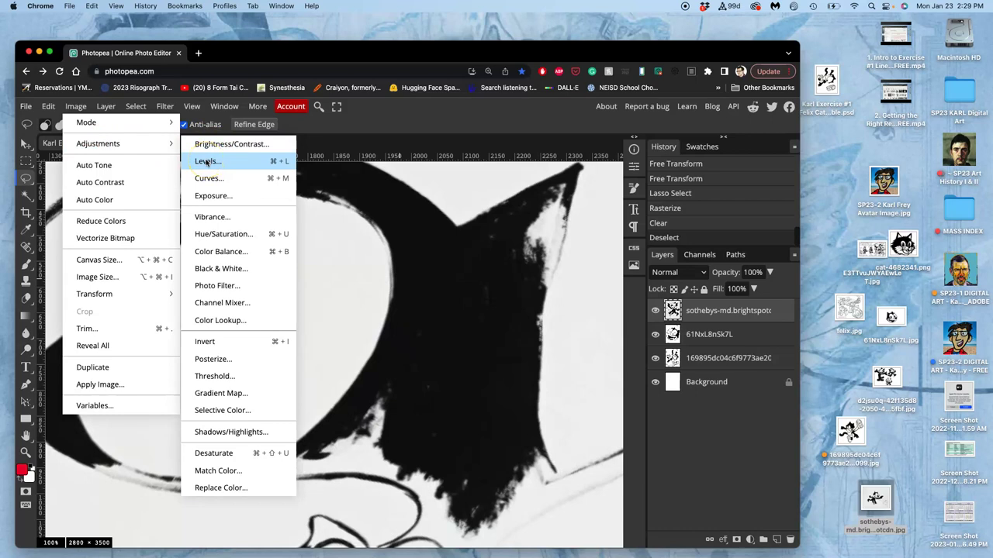
pyautogui.click(201, 161)
# - Move the Levels dialog aside and set its black input level to 19
pyautogui.click(208, 161)
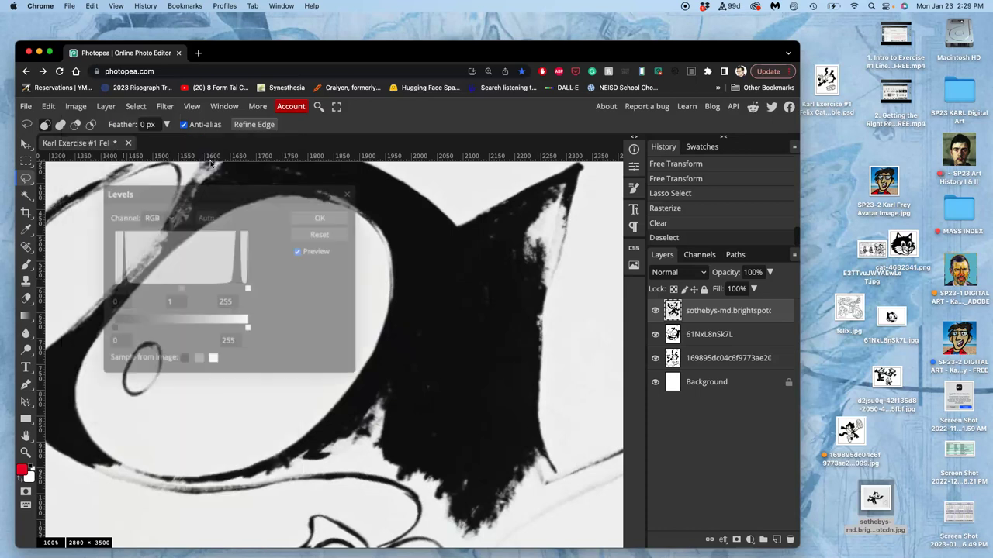
pyautogui.click(232, 194)
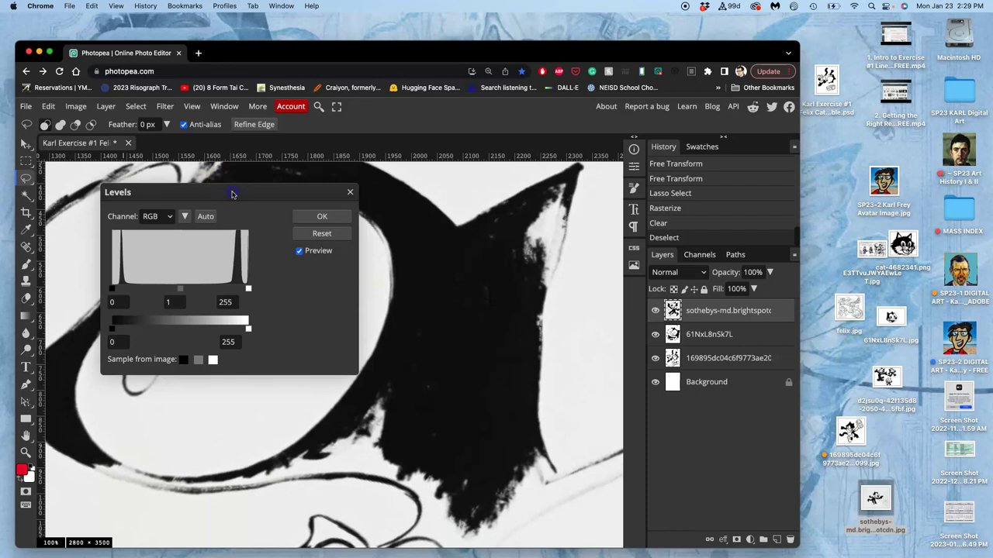
pyautogui.moveTo(232, 194); pyautogui.dragTo(756, 135)
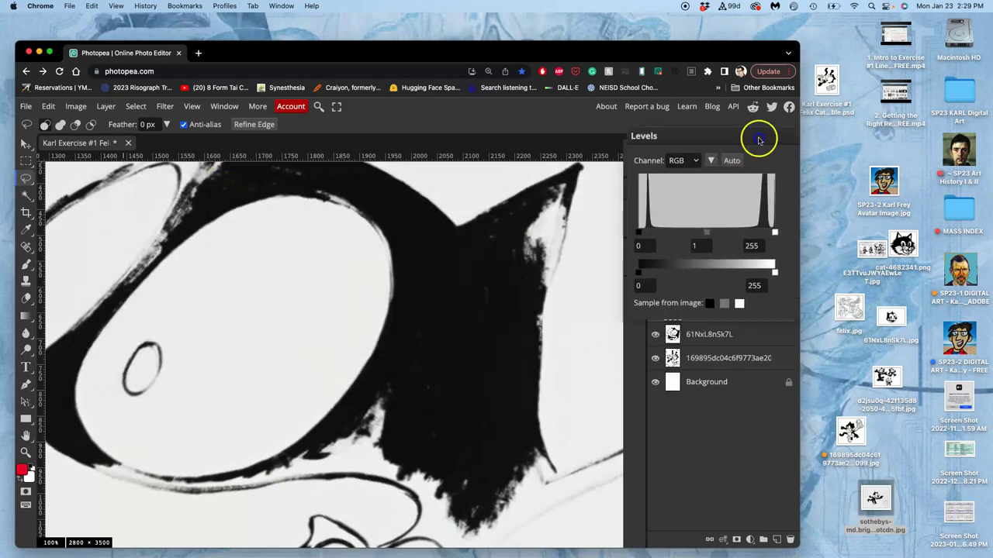
pyautogui.moveTo(658, 100); pyautogui.dragTo(536, 198)
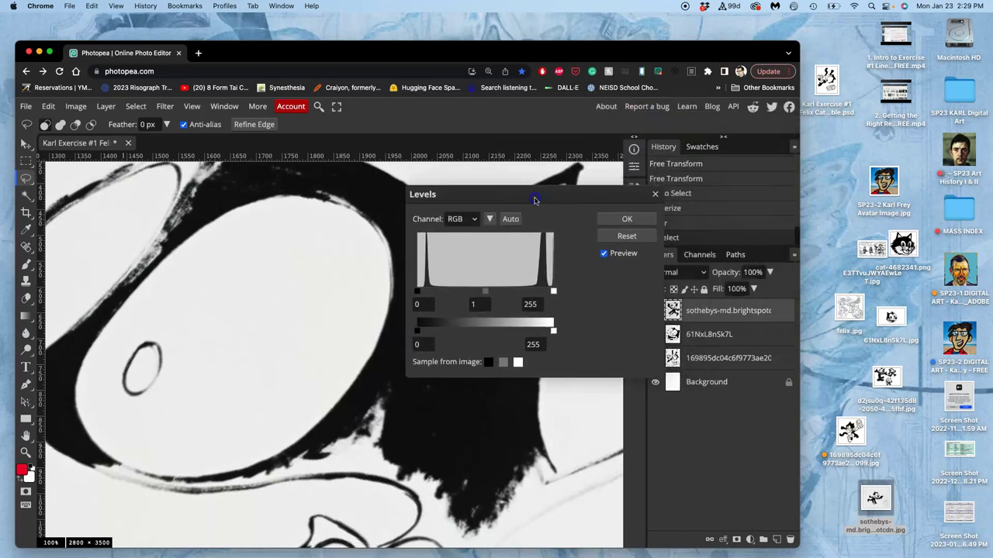
pyautogui.click(448, 311)
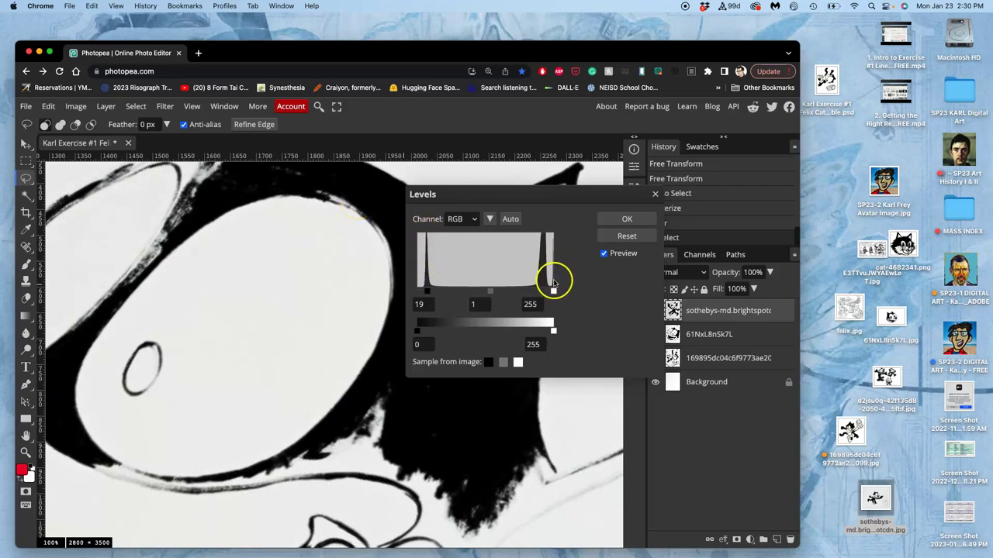
# - Drag the Levels inputs to 212 black and 214 white, zooming in on the stark edges
pyautogui.moveTo(553, 293); pyautogui.dragTo(544, 294)
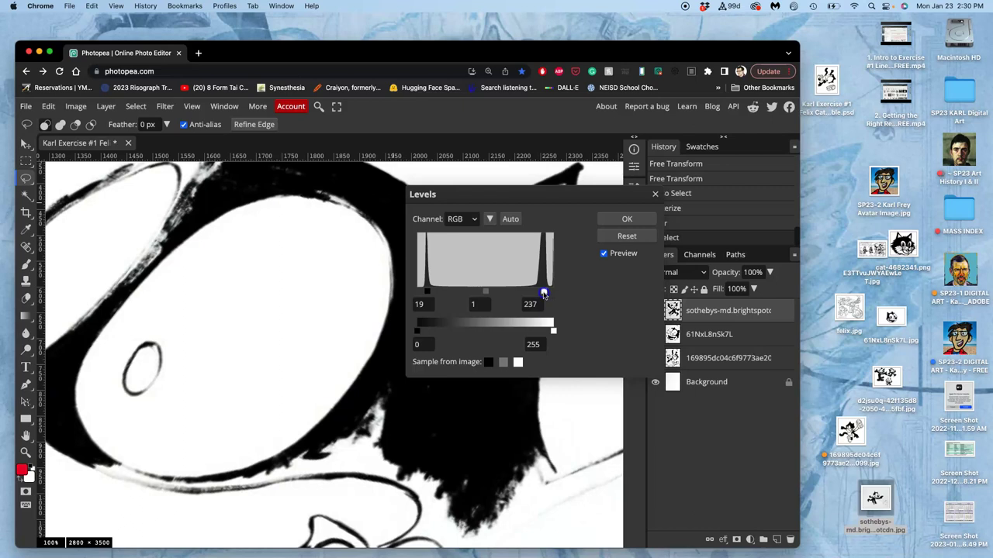
pyautogui.scroll(-3, 330, 342)
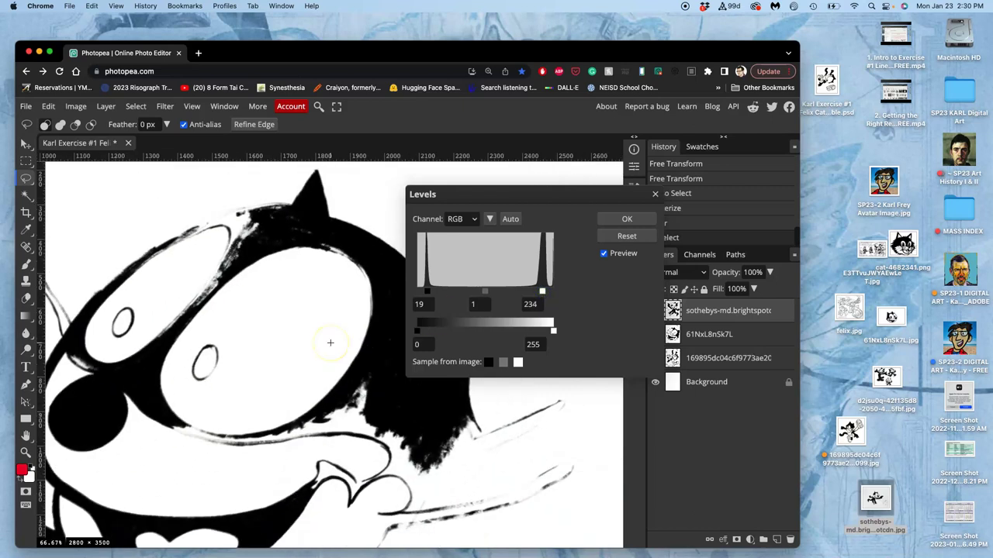
pyautogui.scroll(-2, 331, 342)
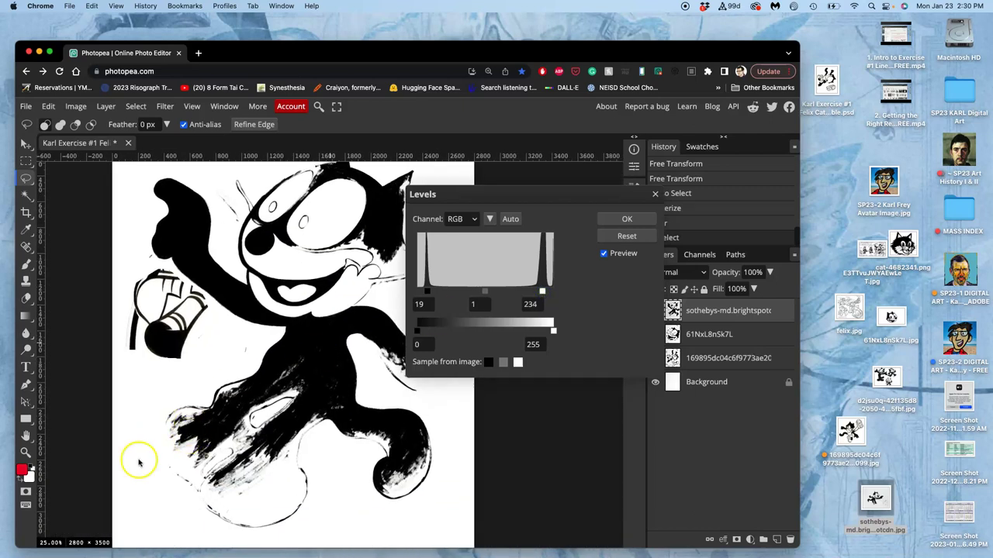
pyautogui.scroll(1, 183, 475)
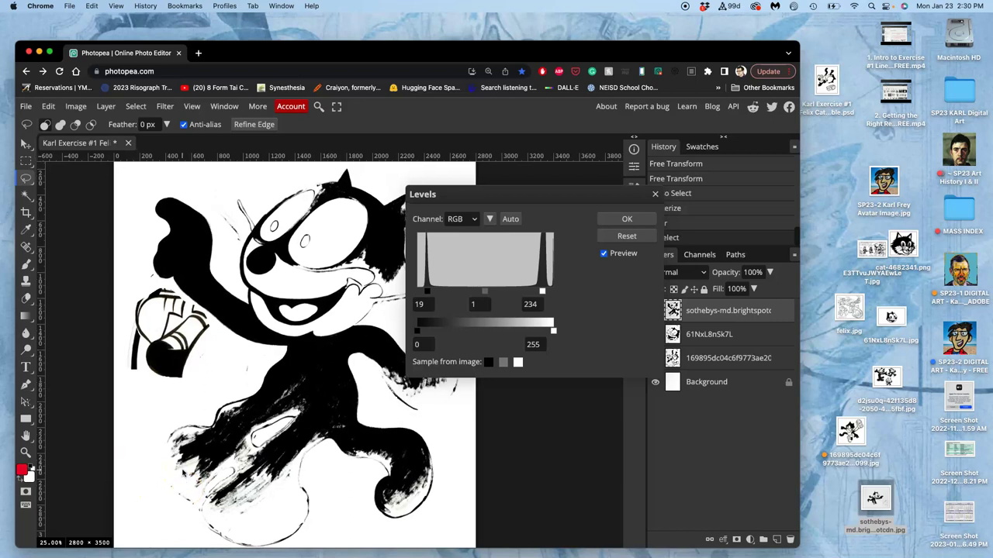
pyautogui.scroll(4, 193, 461)
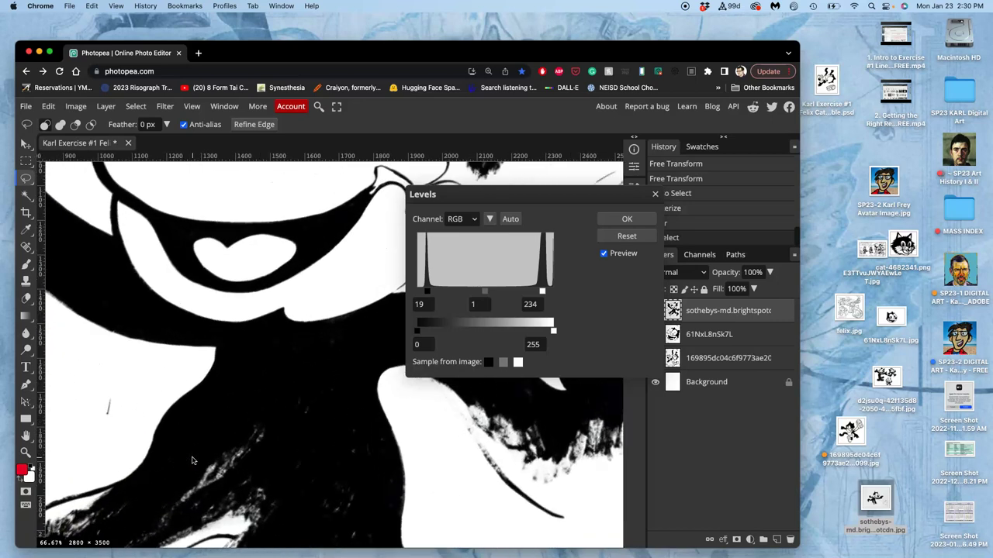
pyautogui.hscroll(5, 193, 461)
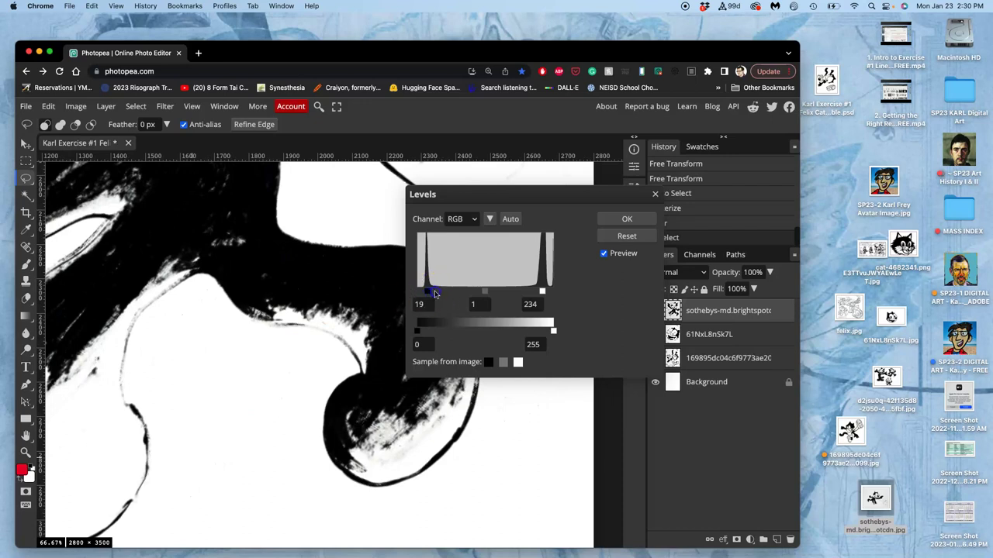
pyautogui.moveTo(434, 293); pyautogui.dragTo(529, 295)
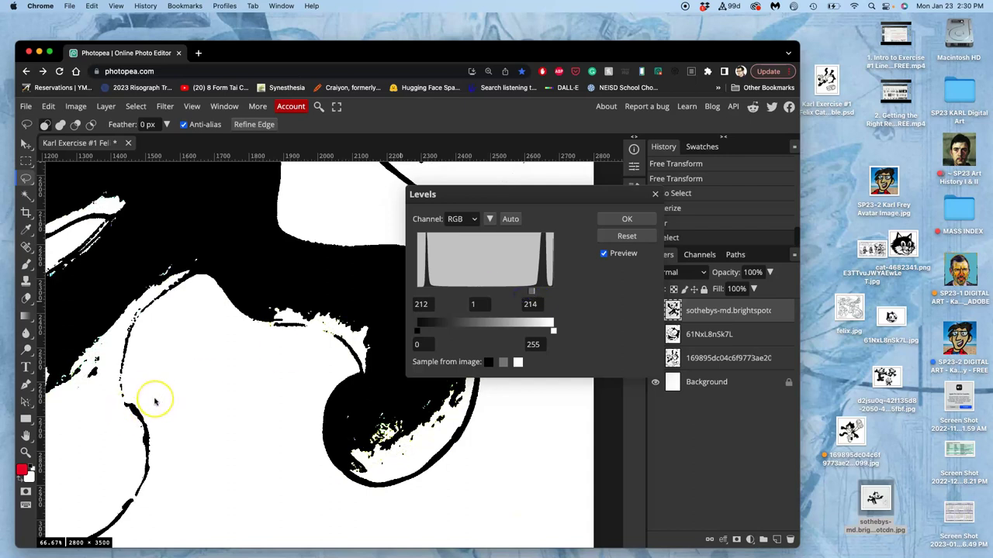
pyautogui.scroll(5, 156, 402)
pyautogui.scroll(5, 155, 401)
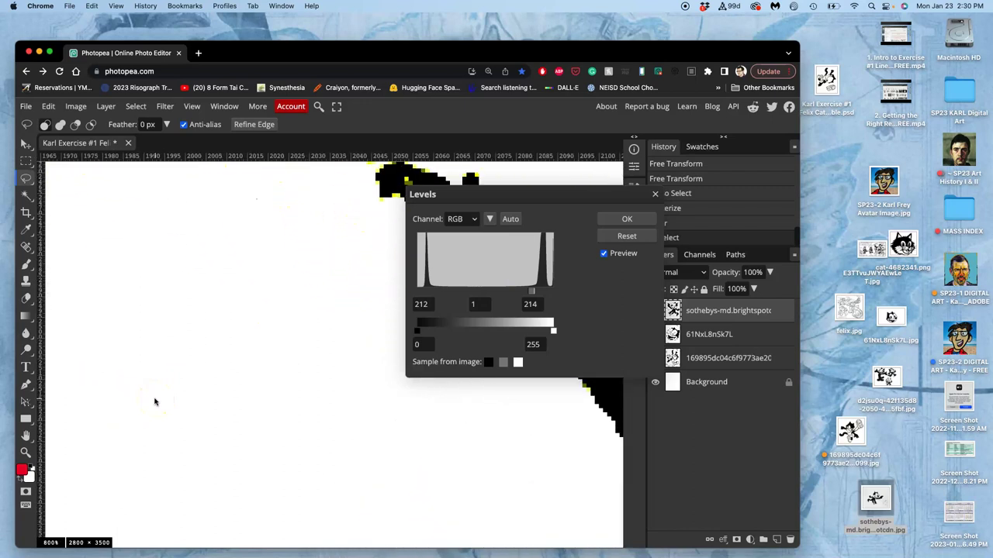
pyautogui.hscroll(10, 155, 402)
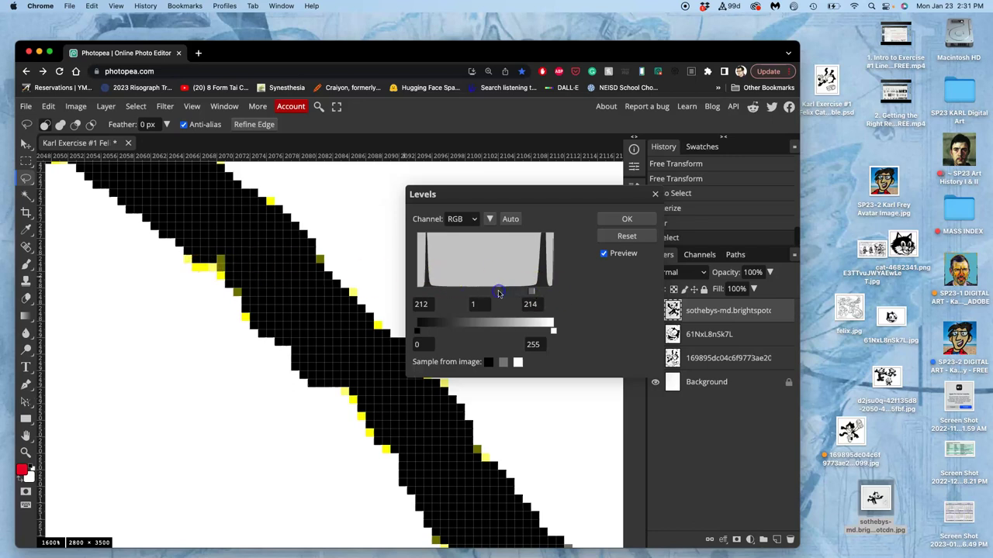
# - Reset Levels, set the inputs to 28, 1 and 224, and apply them
pyautogui.click(616, 241)
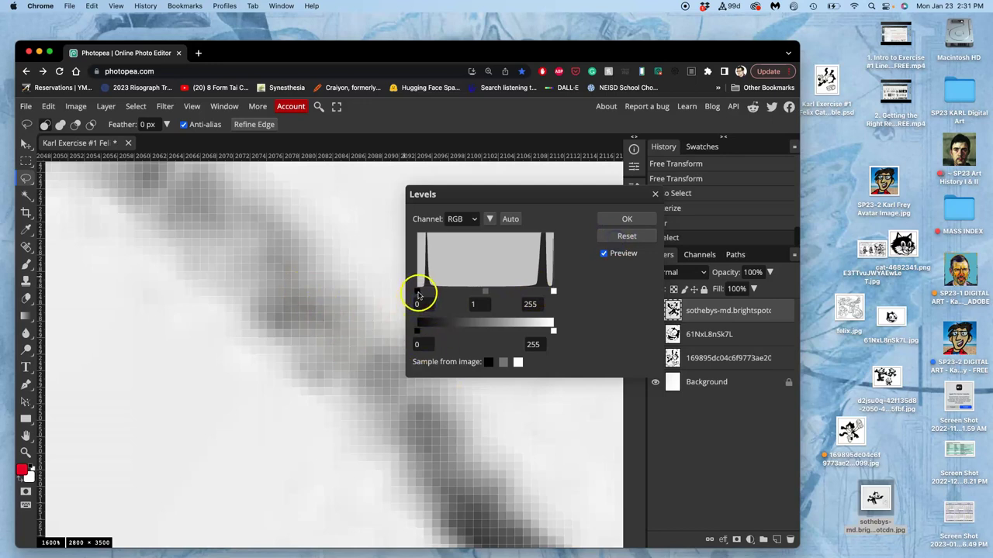
pyautogui.moveTo(420, 294); pyautogui.dragTo(429, 294)
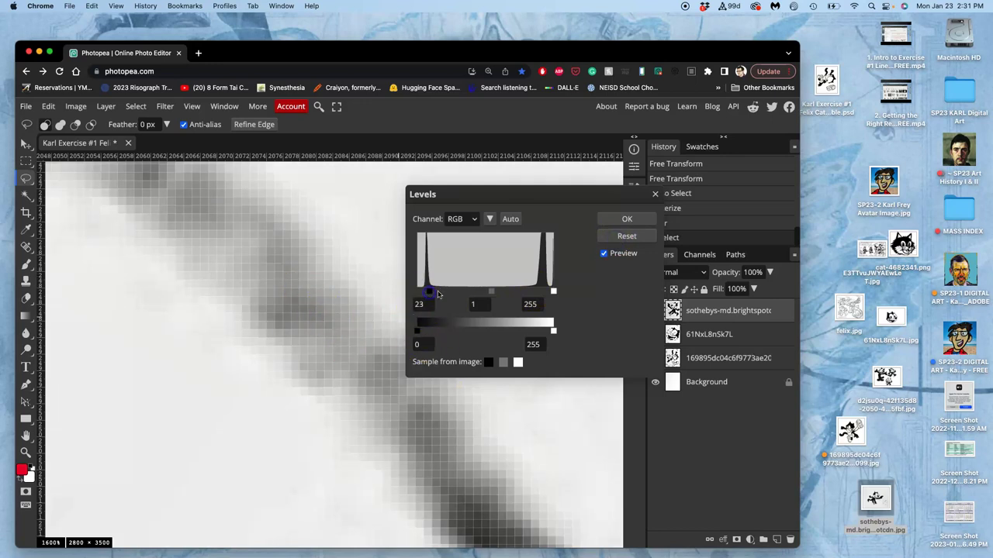
pyautogui.click(553, 292)
pyautogui.moveTo(553, 292); pyautogui.dragTo(539, 293)
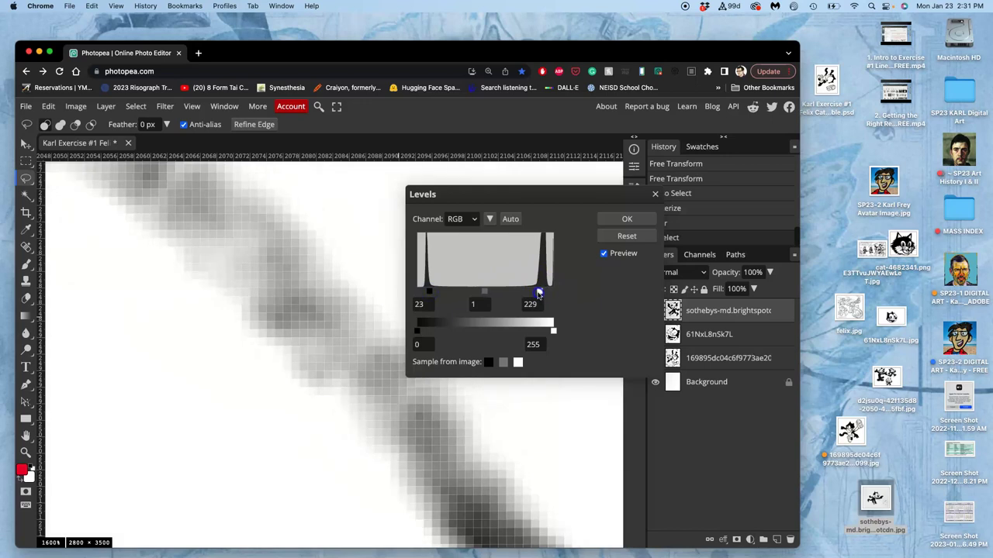
pyautogui.click(431, 293)
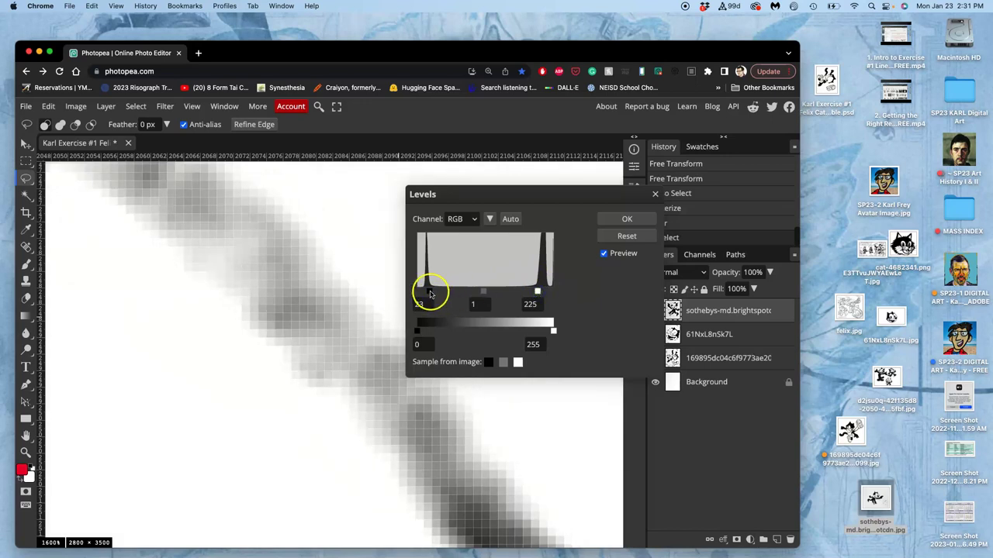
pyautogui.click(538, 291)
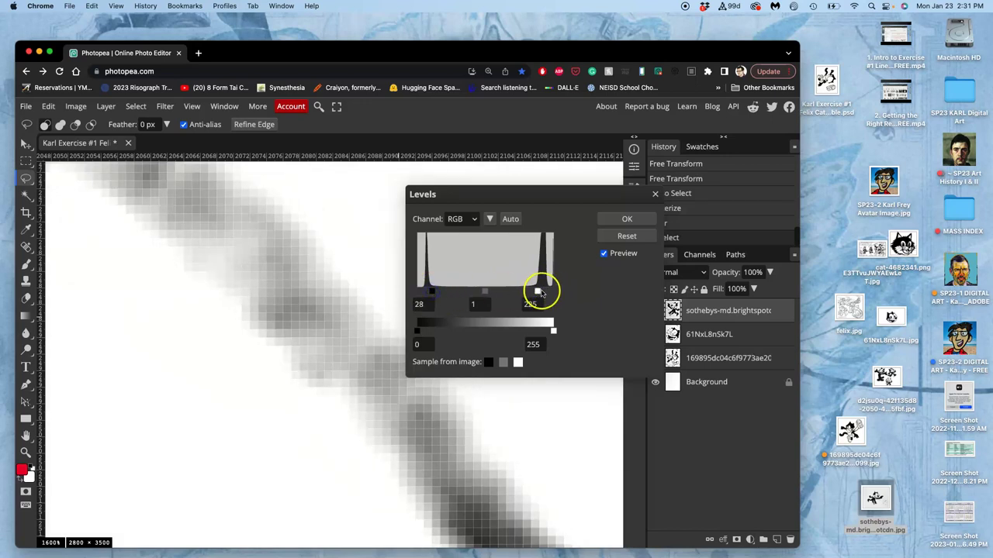
pyautogui.press('super+minus')
pyautogui.press('super+minus')
pyautogui.press('super+minus')
pyautogui.press('super+minus')
pyautogui.press('super+minus')
pyautogui.press('super+minus')
pyautogui.press('super+minus')
pyautogui.press('super+minus')
pyautogui.press('super+minus')
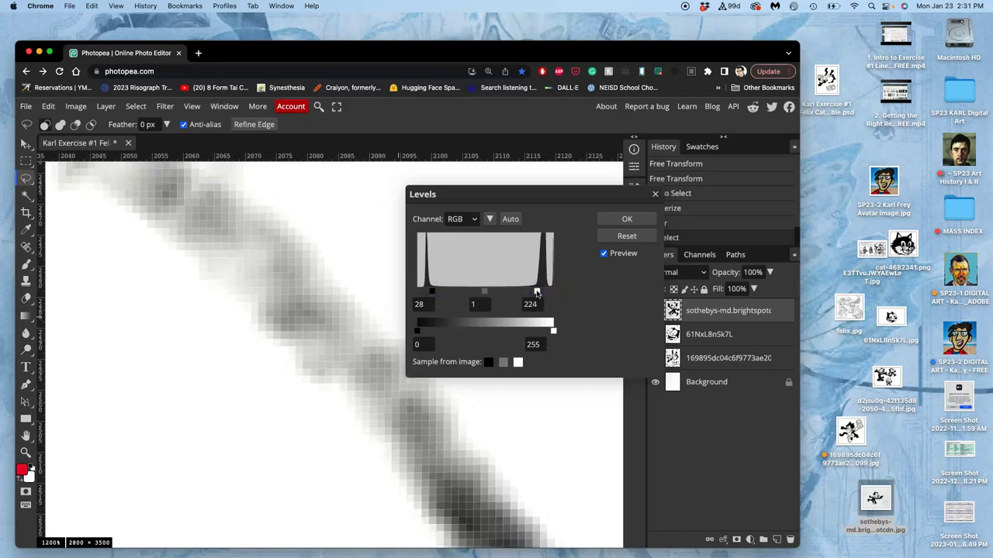
pyautogui.press('super+minus')
pyautogui.press('super+minus')
pyautogui.press('super+minus')
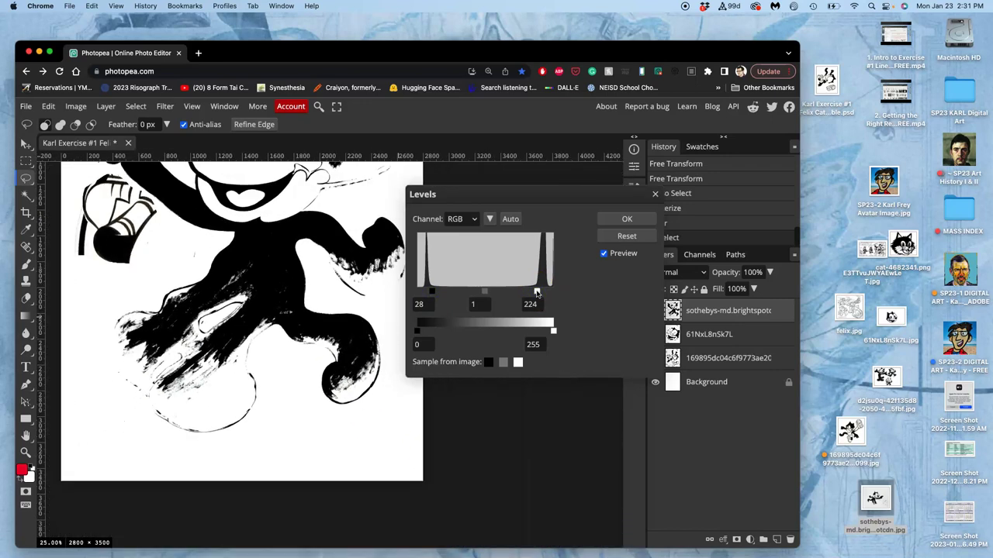
pyautogui.scroll(5, 311, 284)
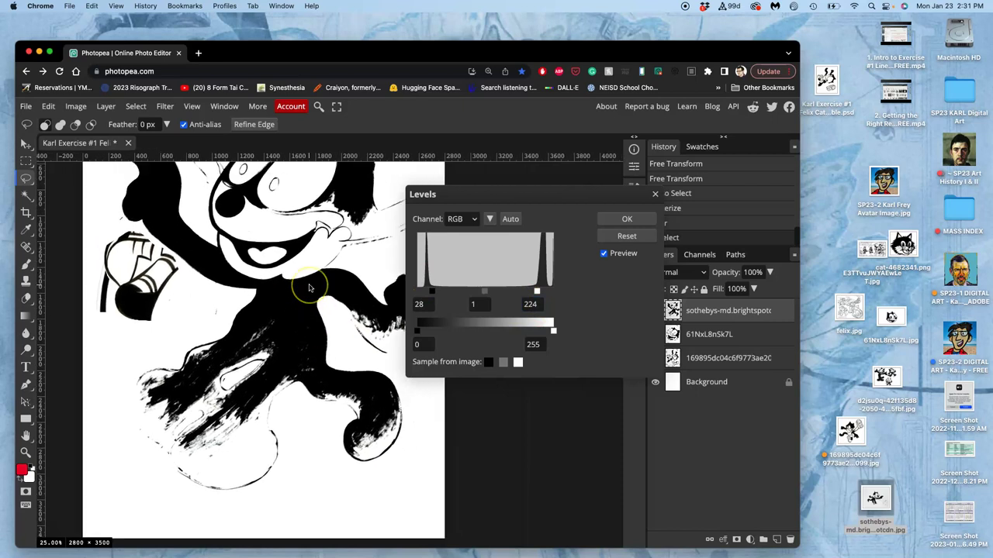
pyautogui.click(626, 220)
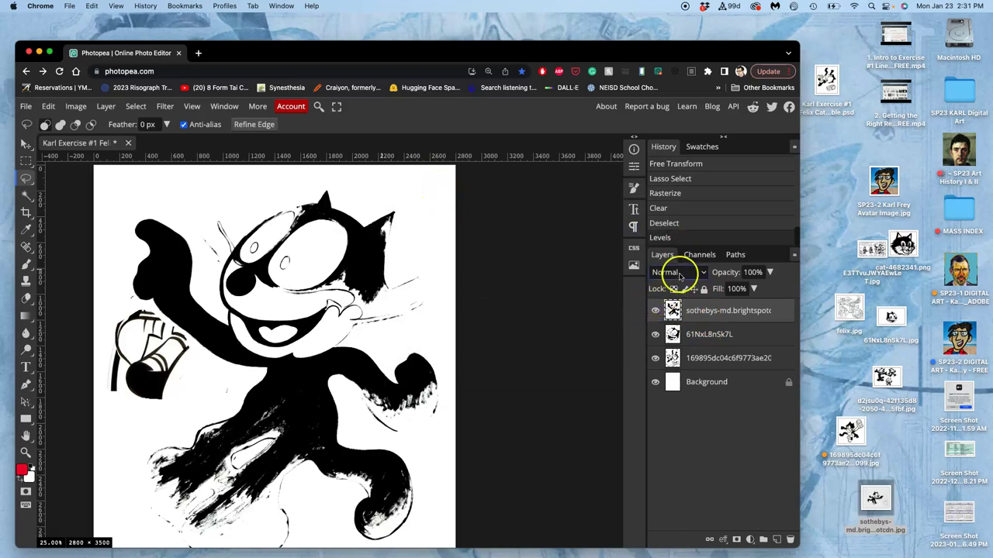
# - Set the Felix layer to Multiply and erase a lassoed region through the artwork's middle
pyautogui.click(678, 273)
pyautogui.click(667, 318)
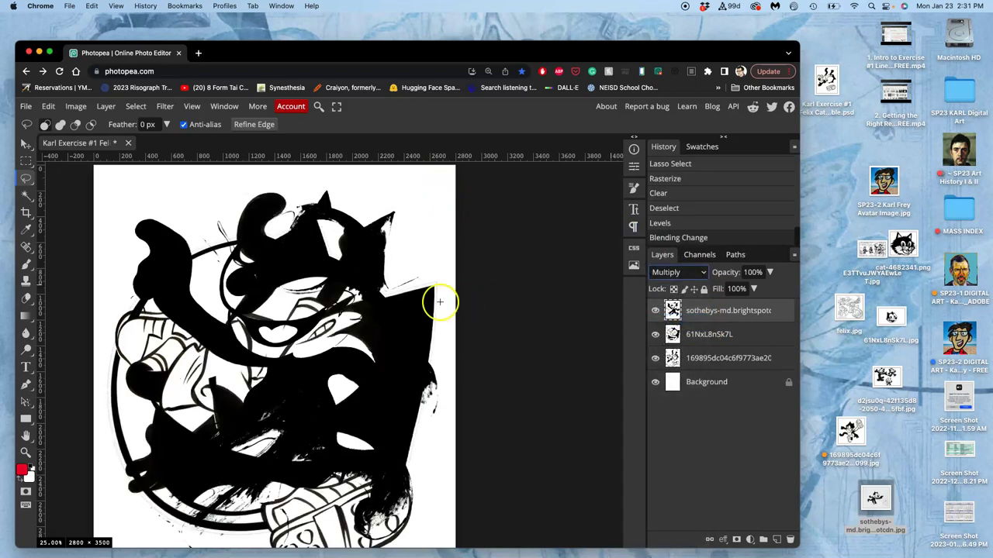
pyautogui.scroll(-3, 349, 282)
pyautogui.hscroll(-2, 348, 281)
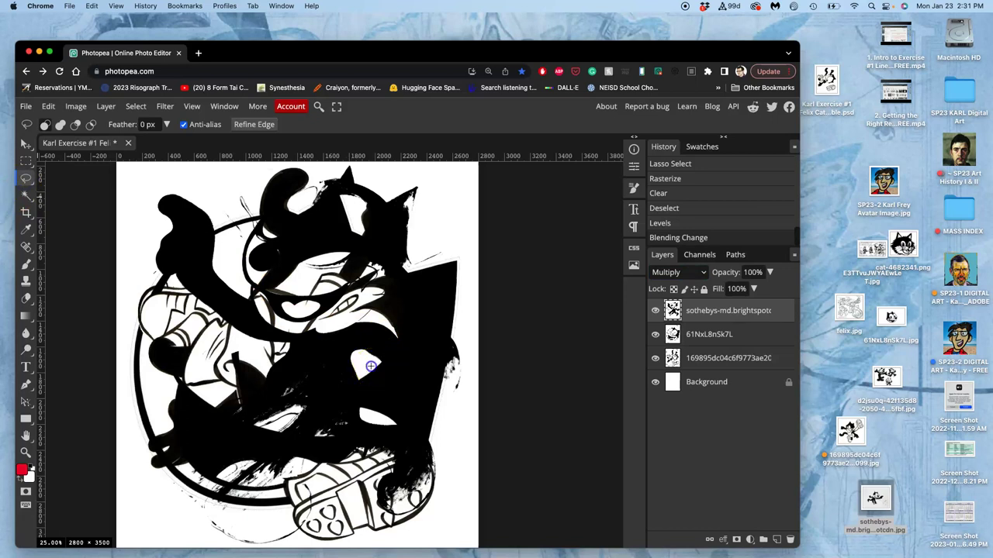
pyautogui.moveTo(295, 412)
pyautogui.mouseDown()
pyautogui.moveTo(328, 416)
pyautogui.moveTo(340, 335)
pyautogui.moveTo(243, 334)
pyautogui.moveTo(210, 254)
pyautogui.moveTo(290, 284)
pyautogui.moveTo(346, 247)
pyautogui.moveTo(388, 318)
pyautogui.moveTo(426, 351)
pyautogui.moveTo(389, 419)
pyautogui.moveTo(365, 313)
pyautogui.moveTo(331, 308)
pyautogui.moveTo(293, 321)
pyautogui.moveTo(341, 361)
pyautogui.mouseUp()
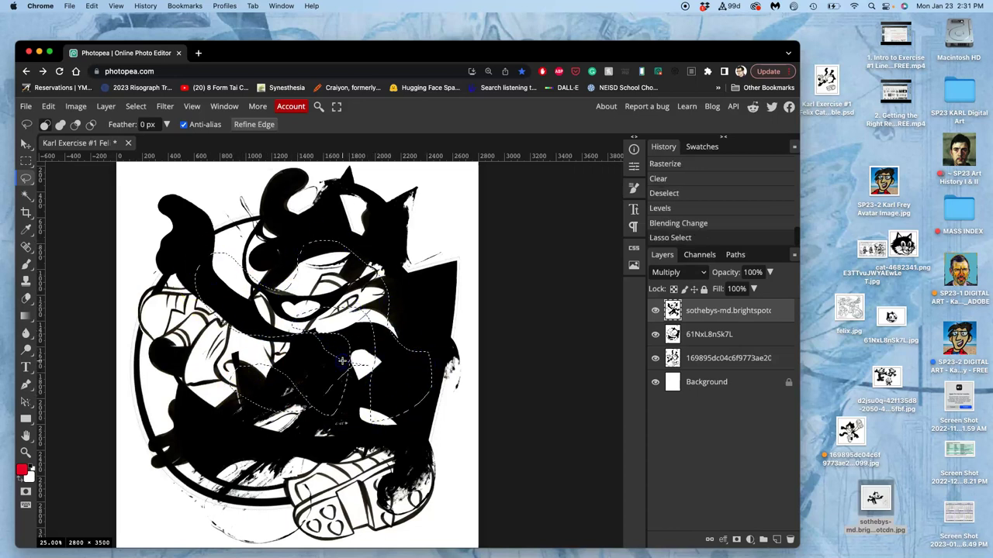
pyautogui.press('Delete')
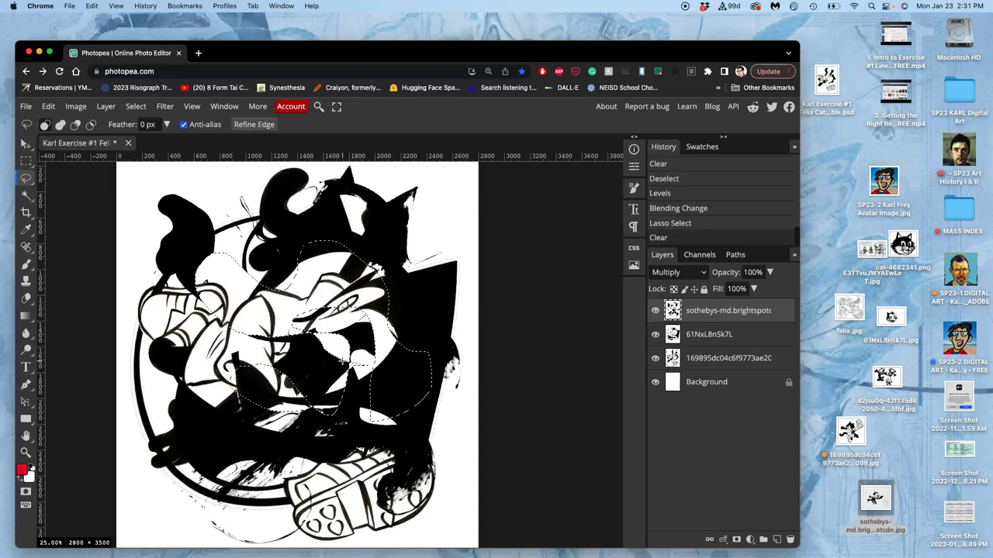
pyautogui.hotkey('ctrl', 'd')
pyautogui.scroll(-3, 306, 411)
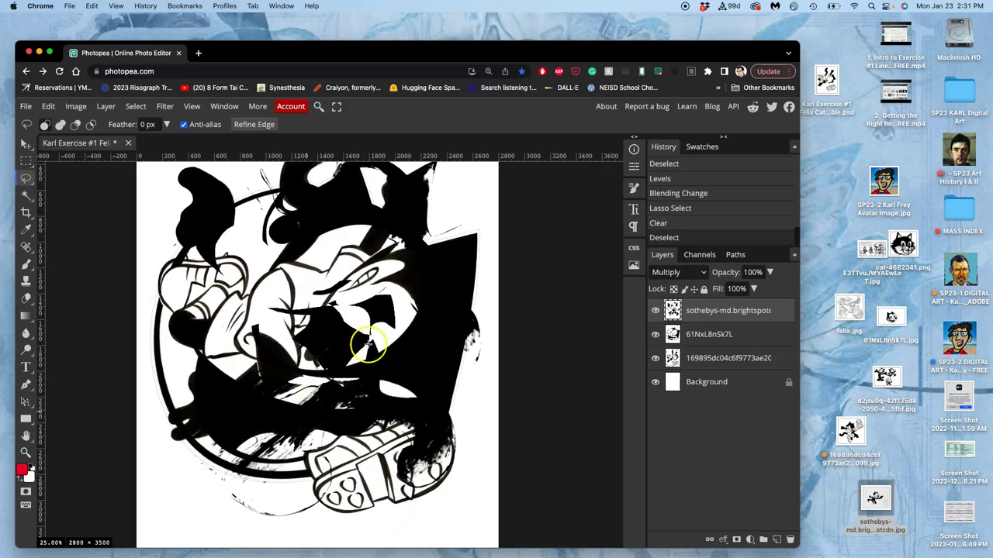
# - Erase a lasso-outlined patch on the right side of the 61NxL8nSk7L layer
pyautogui.click(654, 334)
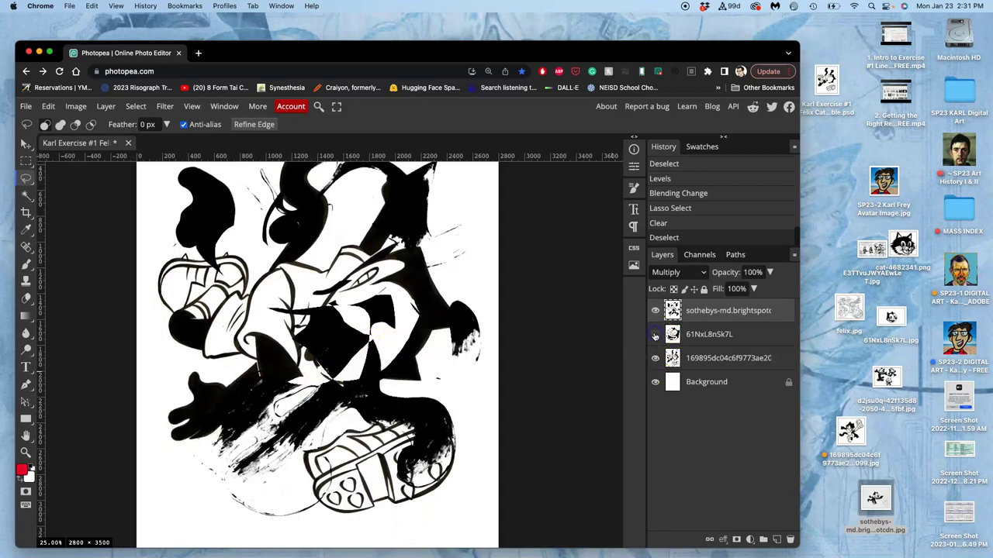
pyautogui.click(654, 334)
pyautogui.click(698, 335)
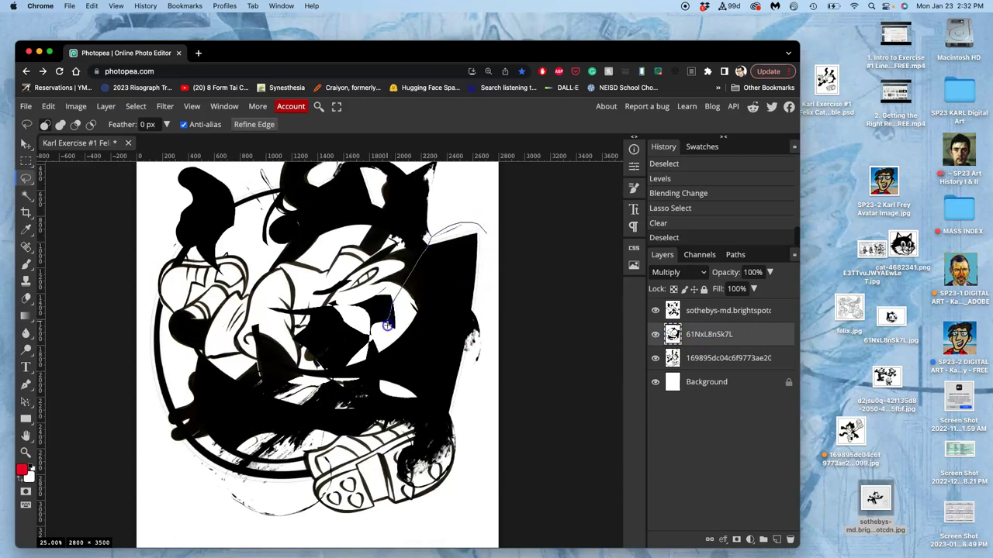
pyautogui.moveTo(453, 407)
pyautogui.mouseDown()
pyautogui.moveTo(493, 356)
pyautogui.moveTo(512, 254)
pyautogui.mouseUp()
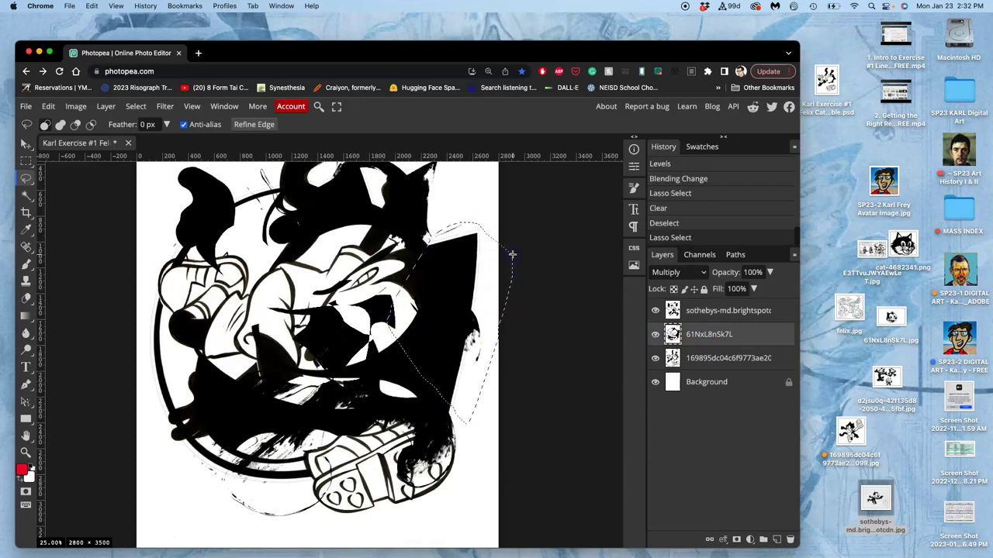
pyautogui.press('BackSpace')
pyautogui.press('super+d')
# - Zoom out and erase a lasso-outlined patch on the left of the 169895dc… layer
pyautogui.scroll(2, 439, 342)
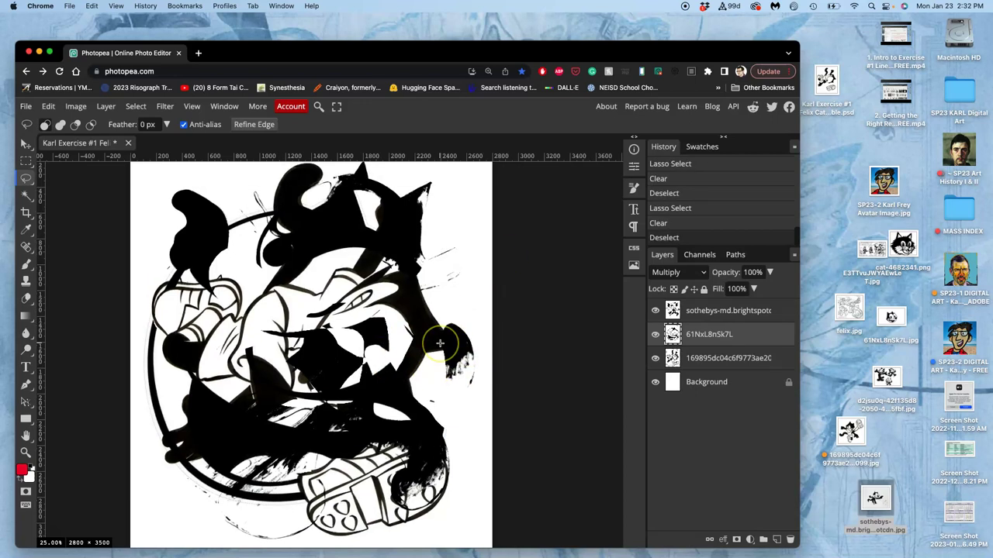
pyautogui.press('super+minus')
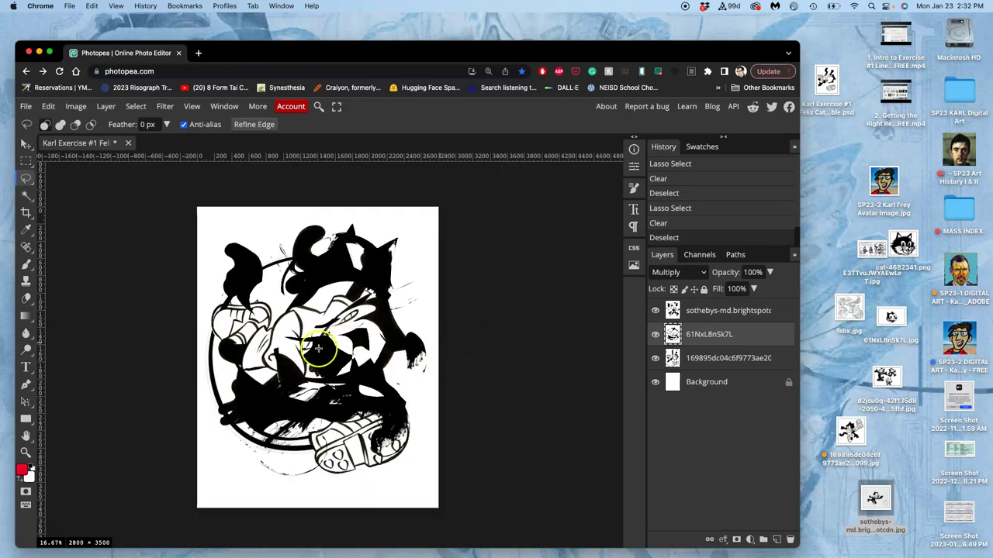
pyautogui.click(690, 359)
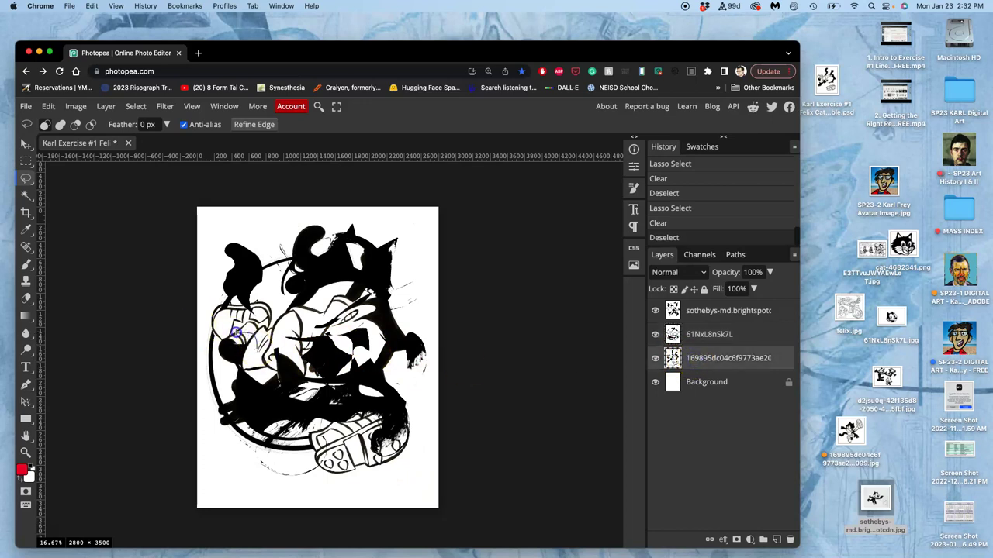
pyautogui.moveTo(263, 335); pyautogui.dragTo(262, 339)
pyautogui.press('Delete')
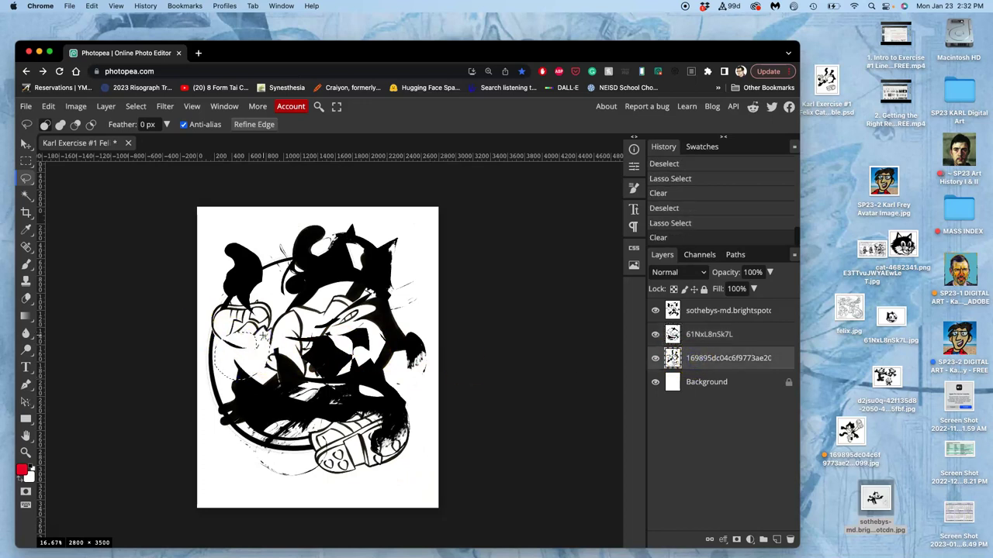
pyautogui.click(310, 341)
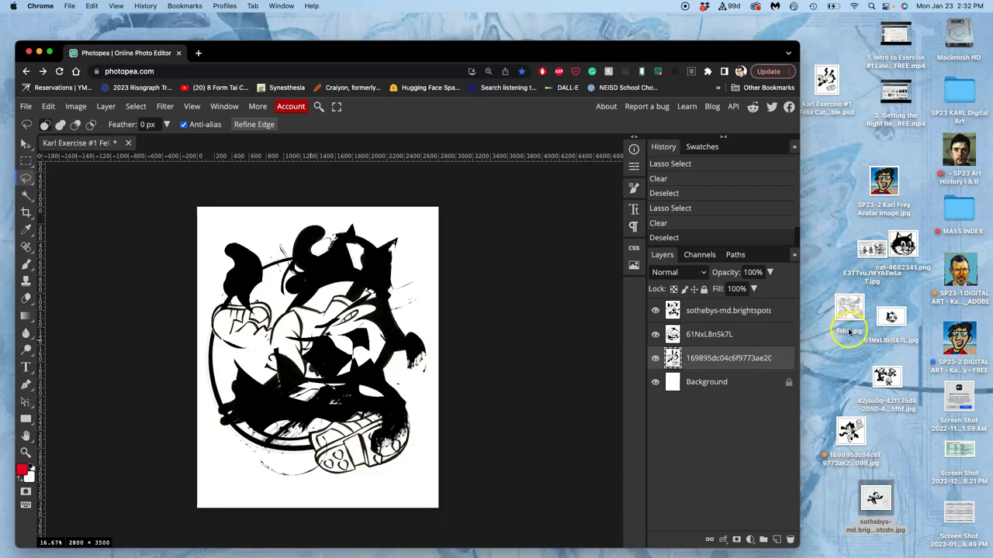
# - Pick up the cat-4682341.png image from the desktop to import it
pyautogui.moveTo(848, 331); pyautogui.dragTo(697, 318)
pyautogui.click(718, 314)
pyautogui.click(904, 247)
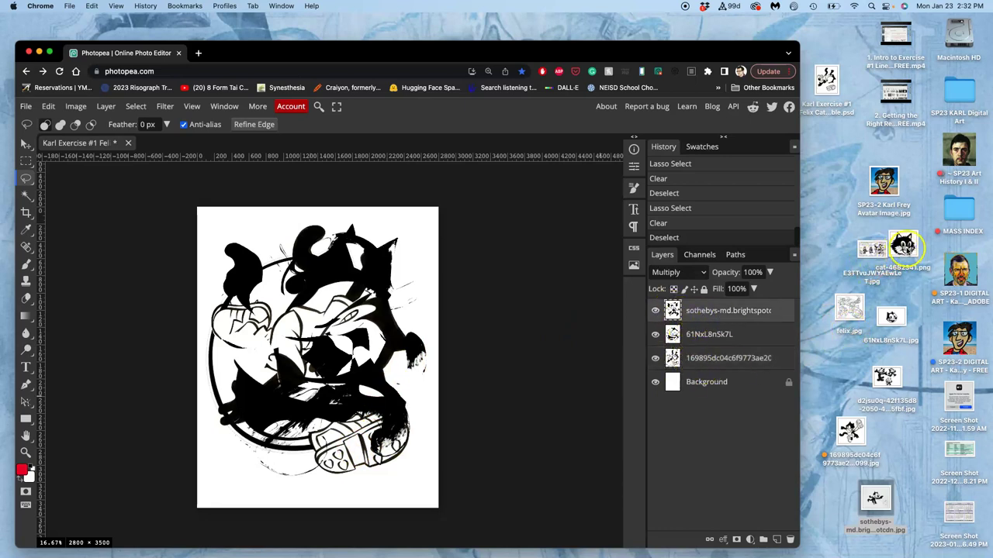
# - Place cat-4682341 as a new layer, rotated about -46.9° and scaled to 146.64%, near the page centre
pyautogui.moveTo(904, 247); pyautogui.dragTo(393, 318)
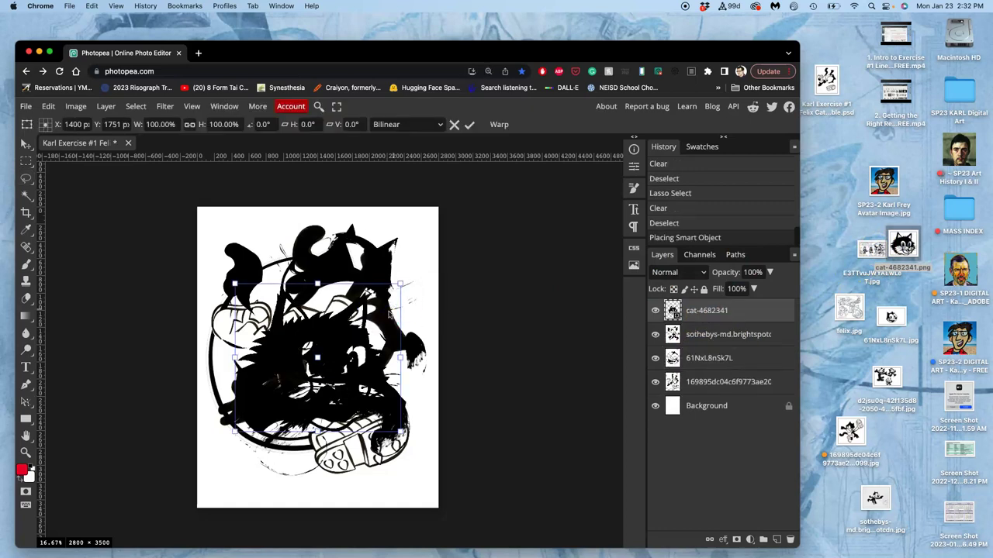
pyautogui.moveTo(409, 272); pyautogui.dragTo(339, 159)
pyautogui.click(347, 211)
pyautogui.moveTo(348, 215); pyautogui.dragTo(311, 283)
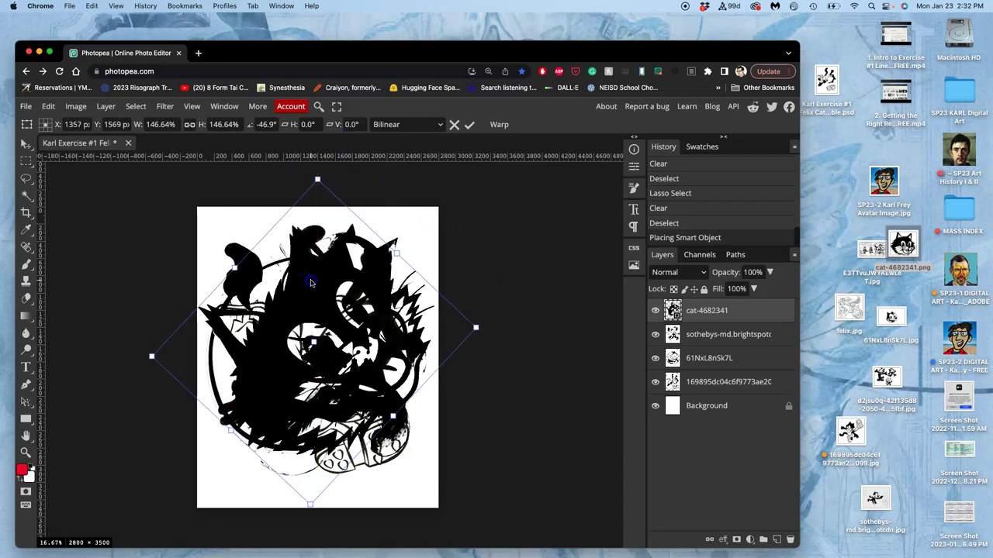
pyautogui.click(324, 277)
# - Warp the cat image, bending its upper right and lower-left edges
pyautogui.rightClick(322, 276)
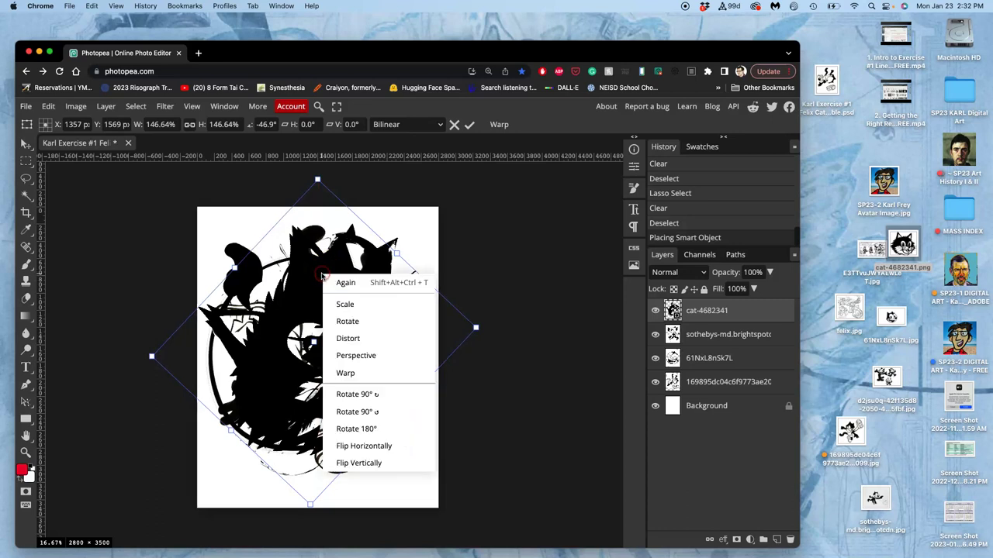
pyautogui.click(346, 372)
pyautogui.moveTo(375, 291); pyautogui.dragTo(383, 255)
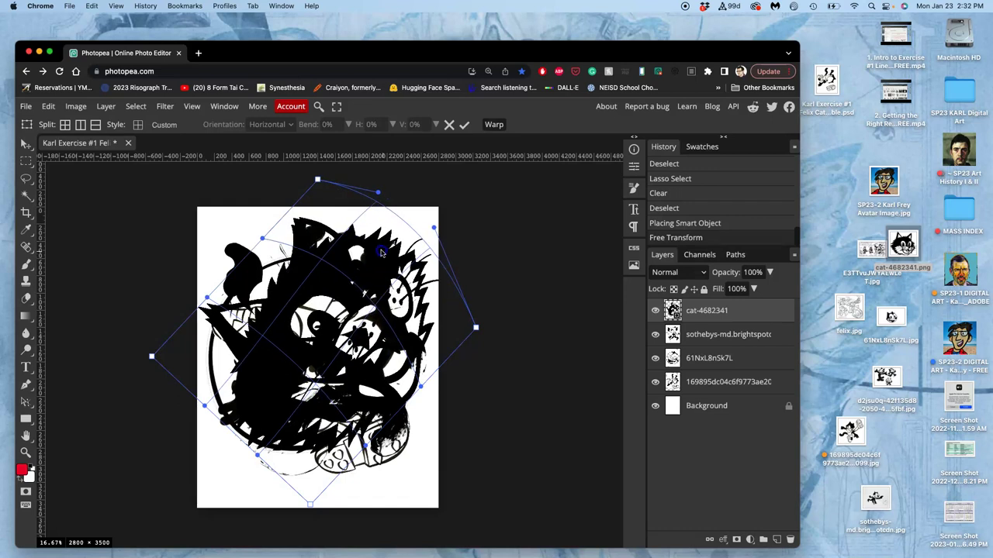
pyautogui.moveTo(381, 253); pyautogui.dragTo(378, 249)
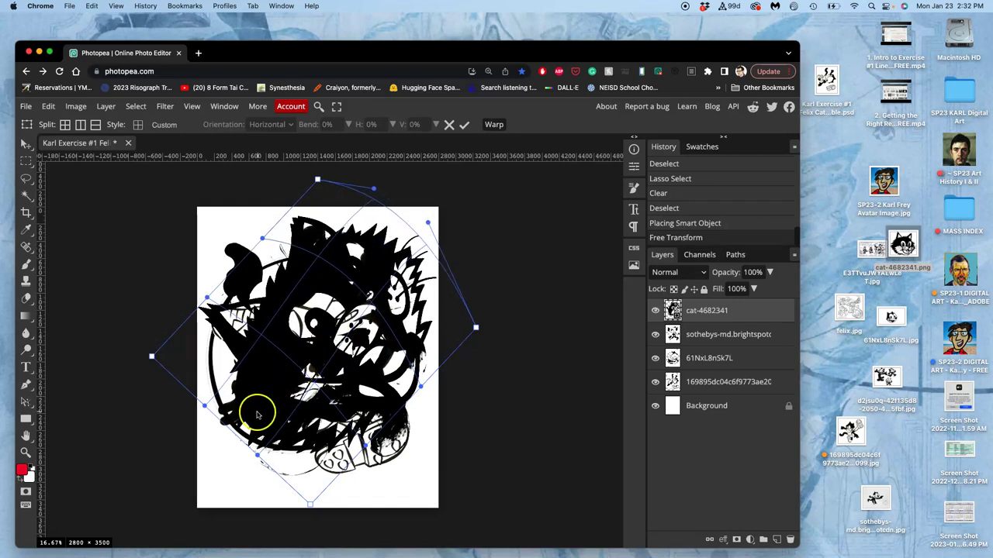
pyautogui.moveTo(257, 415); pyautogui.dragTo(251, 417)
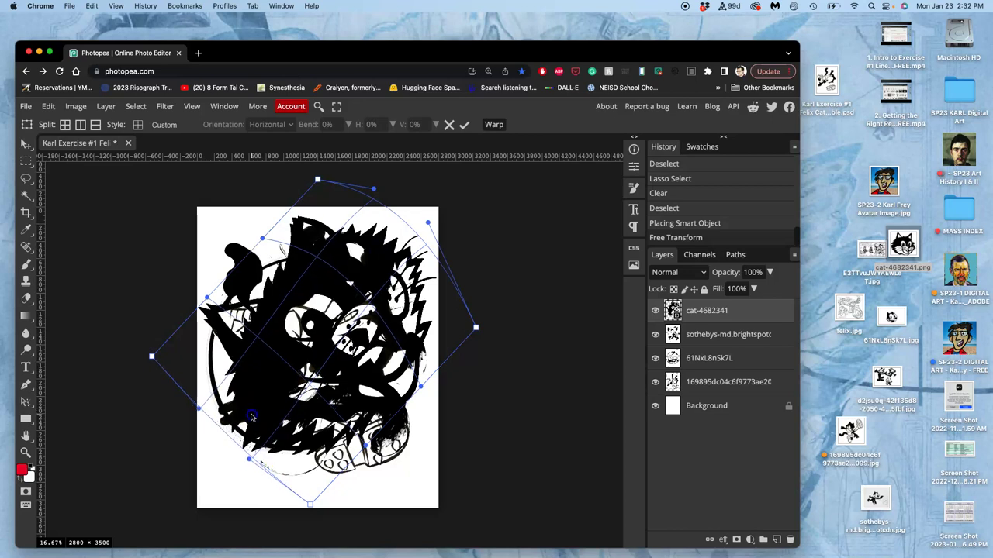
# - Commit the warp and rasterize the cat-4682341 layer
pyautogui.press('Return')
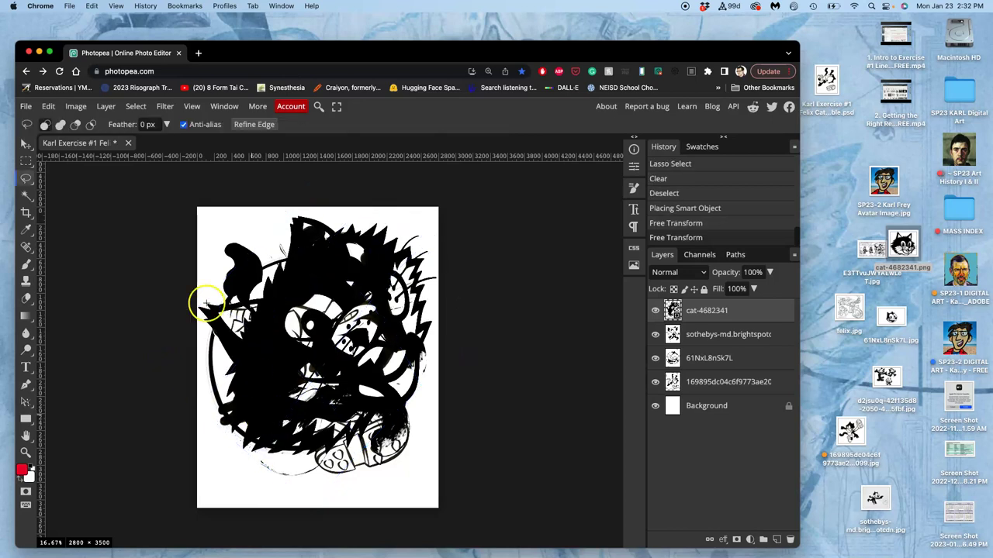
pyautogui.rightClick(745, 315)
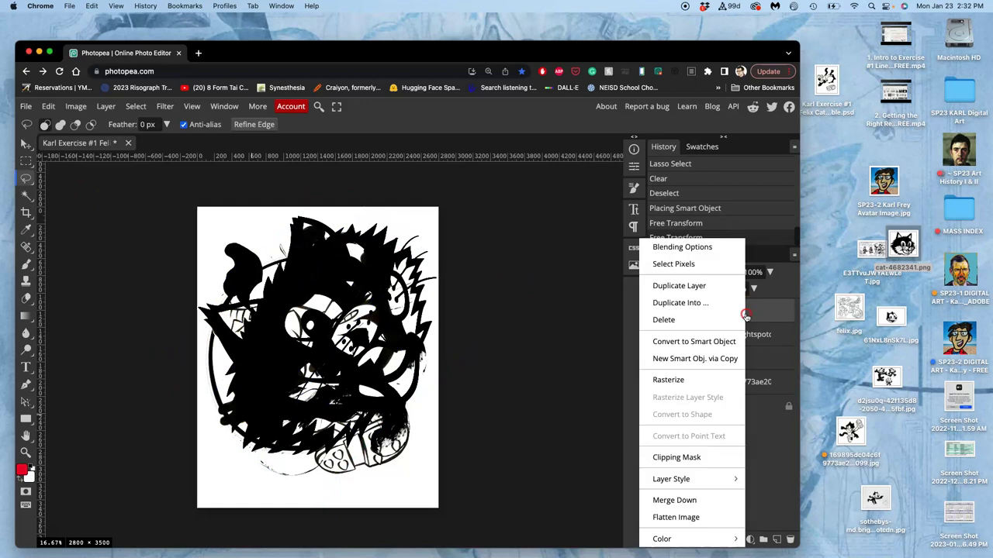
pyautogui.click(687, 382)
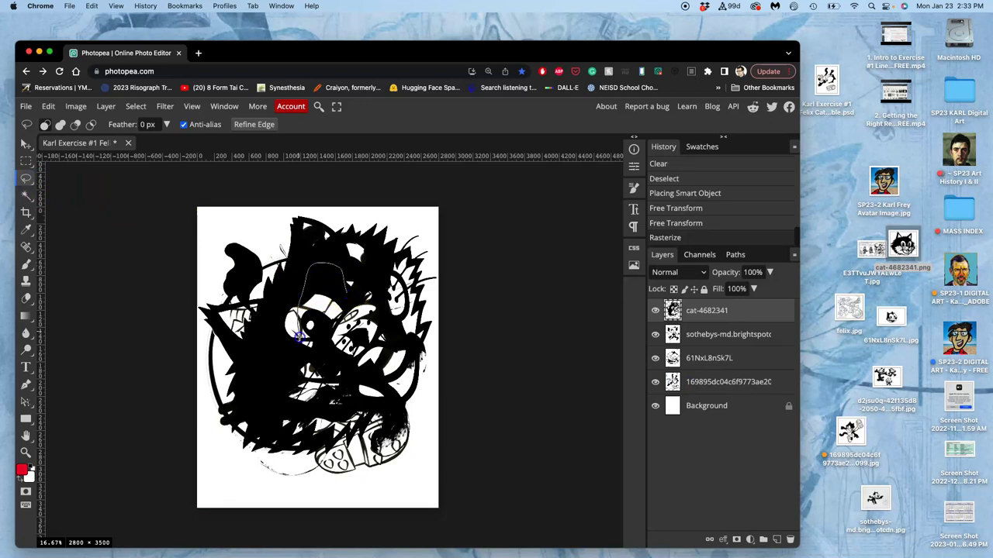
# - Lasso and delete three black patches: lower area, head top and face centre
pyautogui.moveTo(274, 417)
pyautogui.mouseDown()
pyautogui.moveTo(317, 386)
pyautogui.moveTo(337, 419)
pyautogui.moveTo(378, 415)
pyautogui.mouseUp()
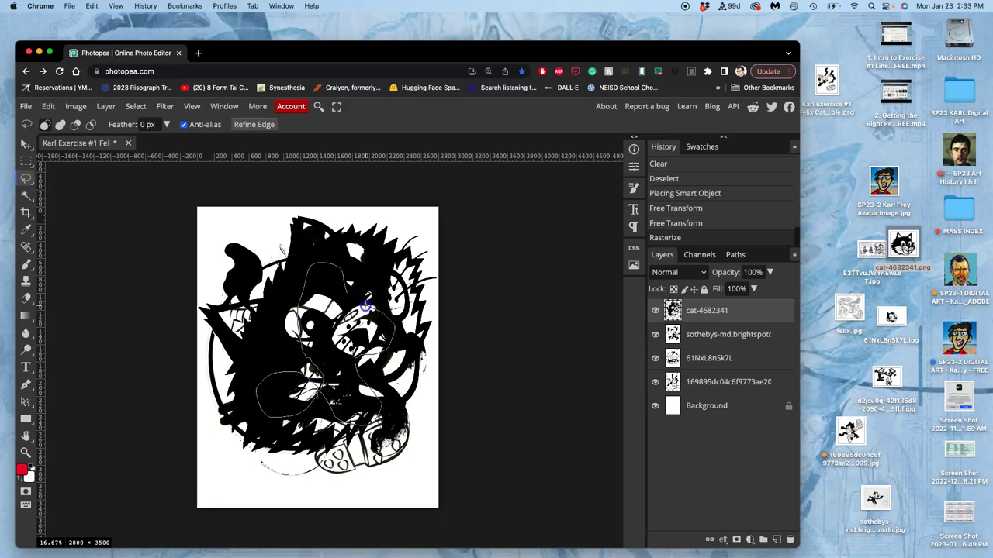
pyautogui.moveTo(364, 306); pyautogui.dragTo(359, 287)
pyautogui.press('Delete')
pyautogui.hotkey('ctrl', 'd')
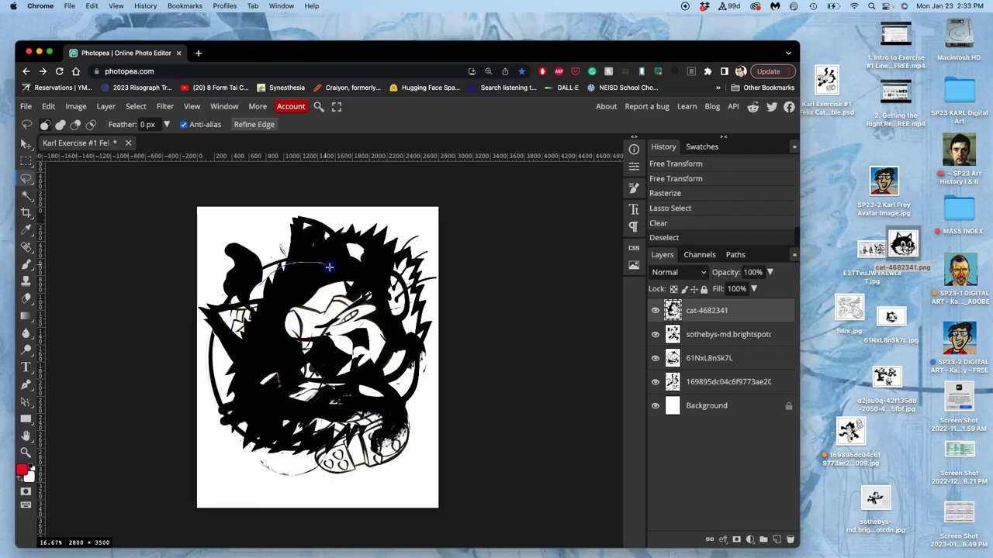
pyautogui.moveTo(328, 267)
pyautogui.mouseDown()
pyautogui.moveTo(291, 302)
pyautogui.moveTo(226, 303)
pyautogui.moveTo(296, 264)
pyautogui.mouseUp()
pyautogui.press('Delete')
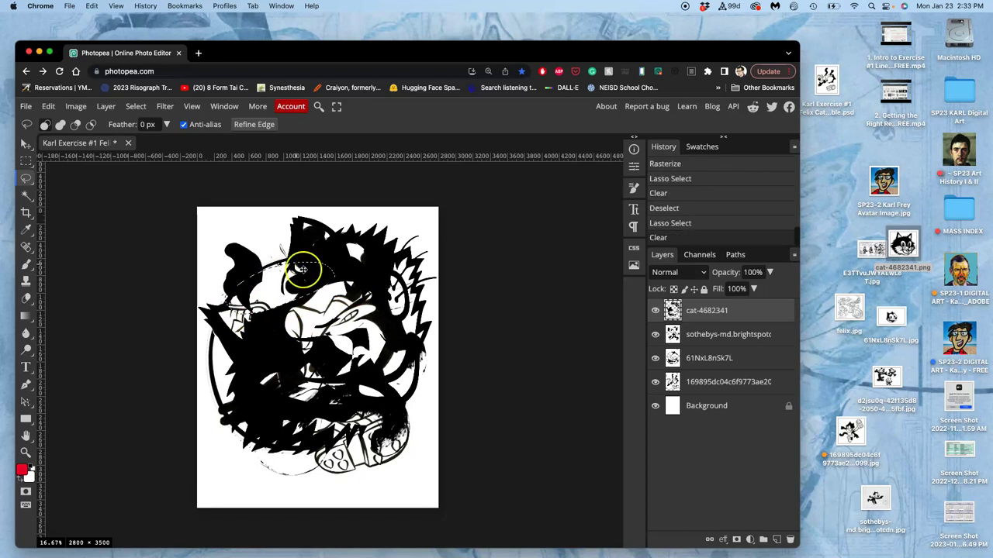
pyautogui.hotkey('ctrl', 'd')
pyautogui.moveTo(302, 349)
pyautogui.mouseDown()
pyautogui.moveTo(259, 370)
pyautogui.moveTo(323, 351)
pyautogui.mouseUp()
pyautogui.press('Delete')
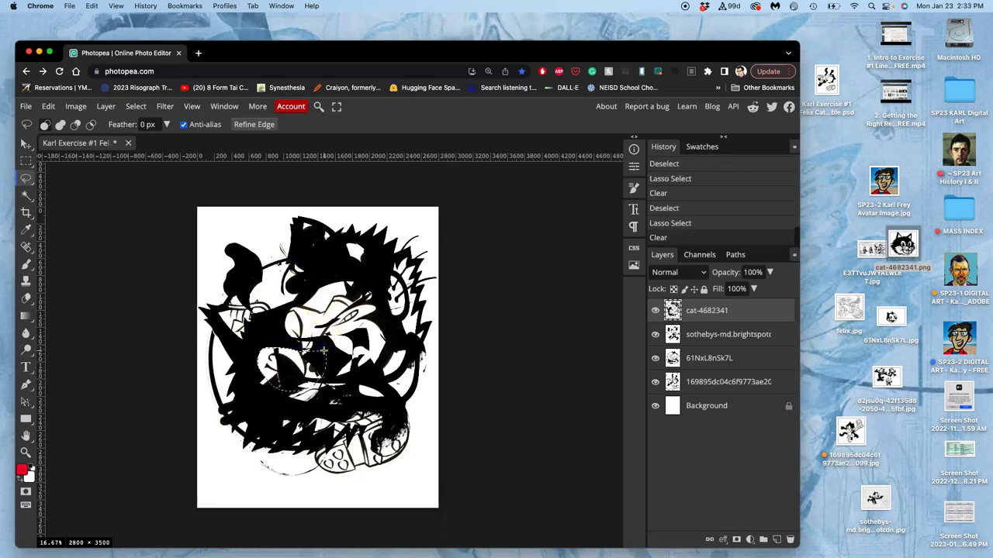
pyautogui.hotkey('ctrl', 'd')
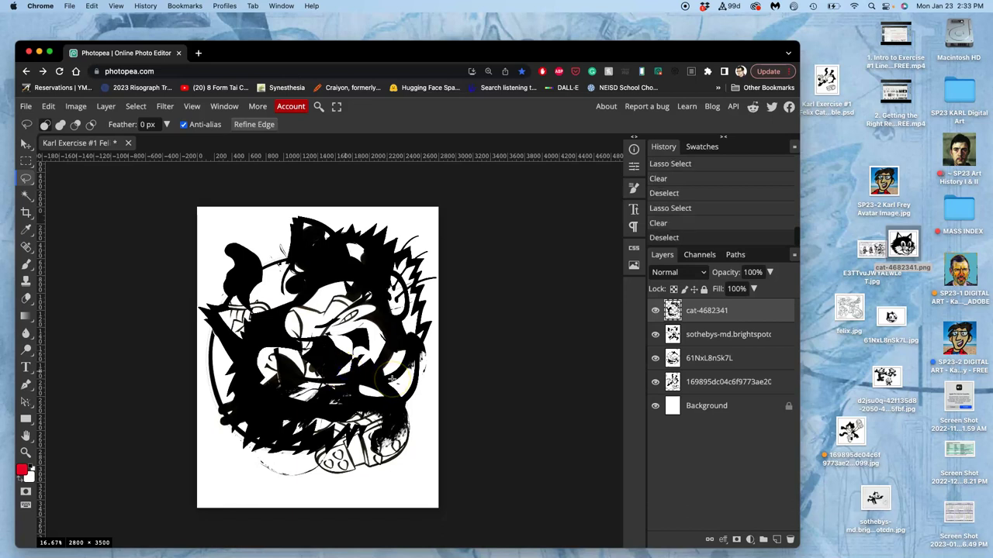
# - Compare layers, leaving cat-4682341, sothebys and 61NxL8nSk7L hidden, and zoom on the face
pyautogui.click(655, 336)
pyautogui.click(654, 358)
pyautogui.click(654, 358)
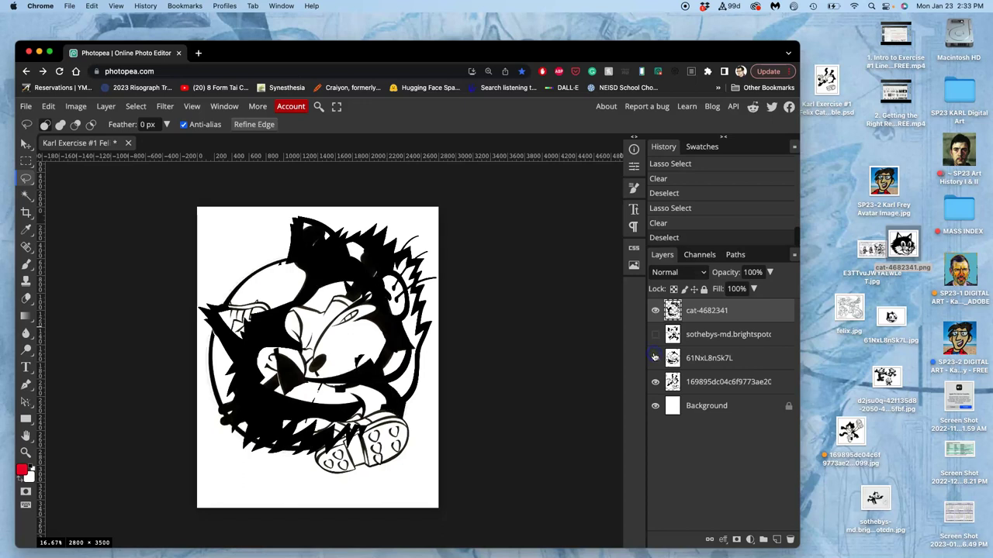
pyautogui.click(655, 335)
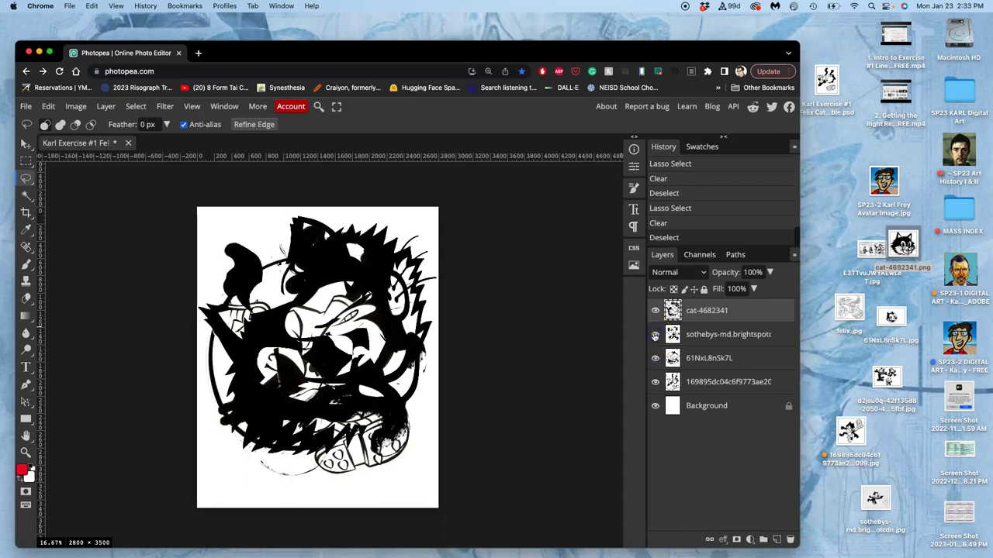
pyautogui.click(655, 310)
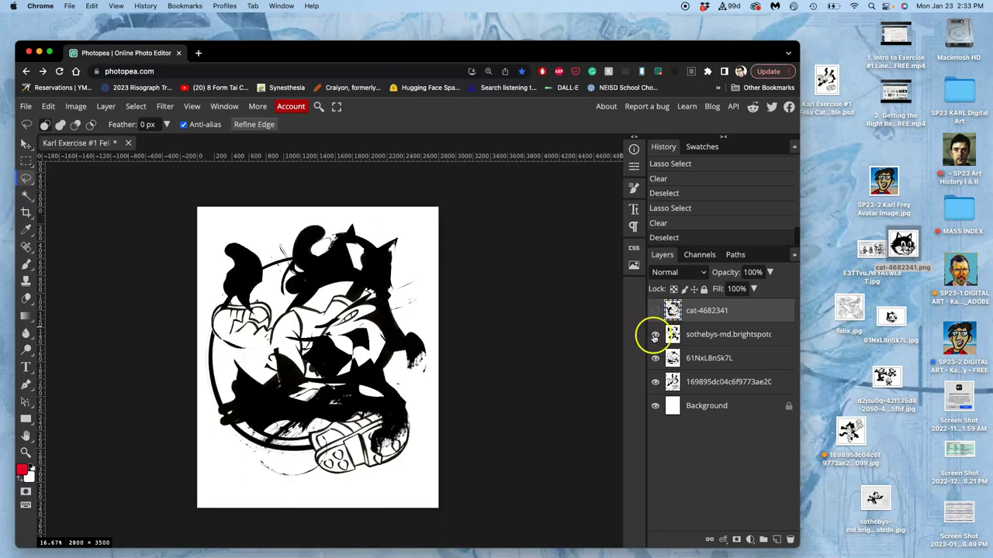
pyautogui.click(655, 334)
pyautogui.click(654, 357)
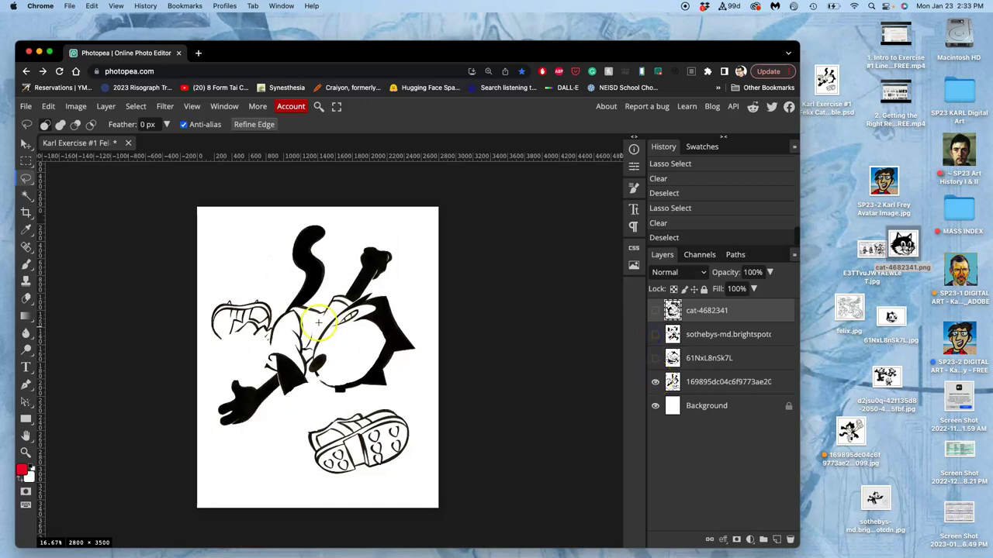
pyautogui.scroll(5, 318, 323)
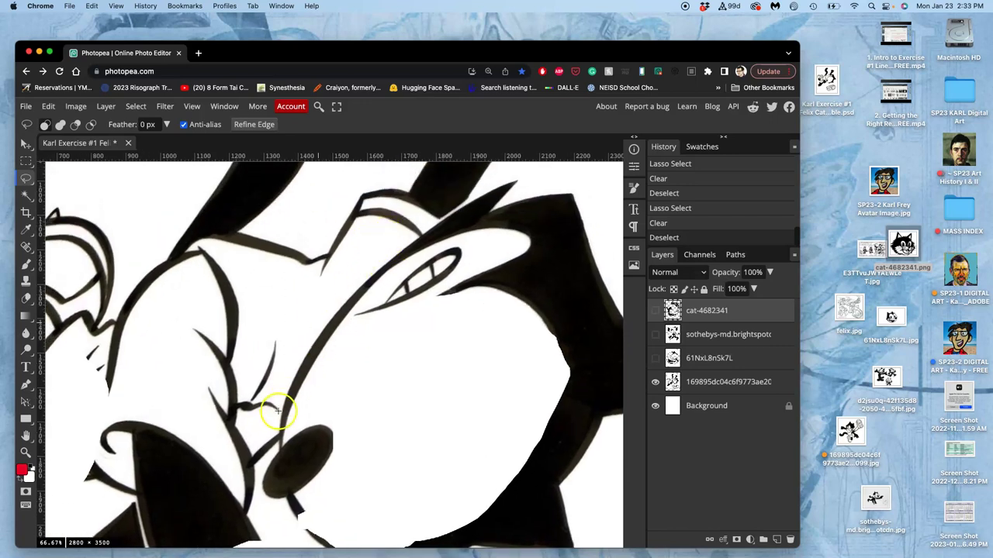
pyautogui.scroll(-2, 277, 407)
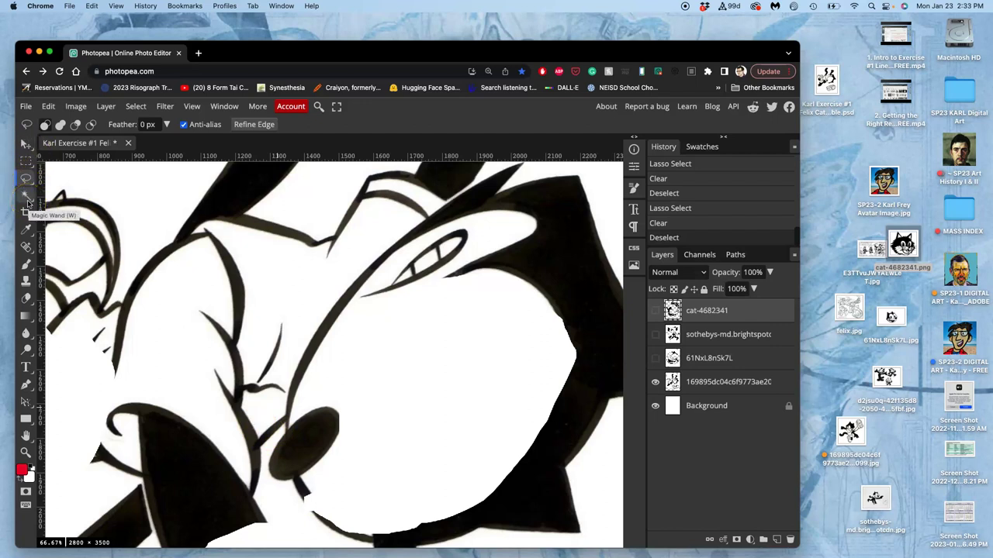
# - Magic-wand select the white face region on the 169895dc… layer, then reshow the upper layers
pyautogui.click(27, 199)
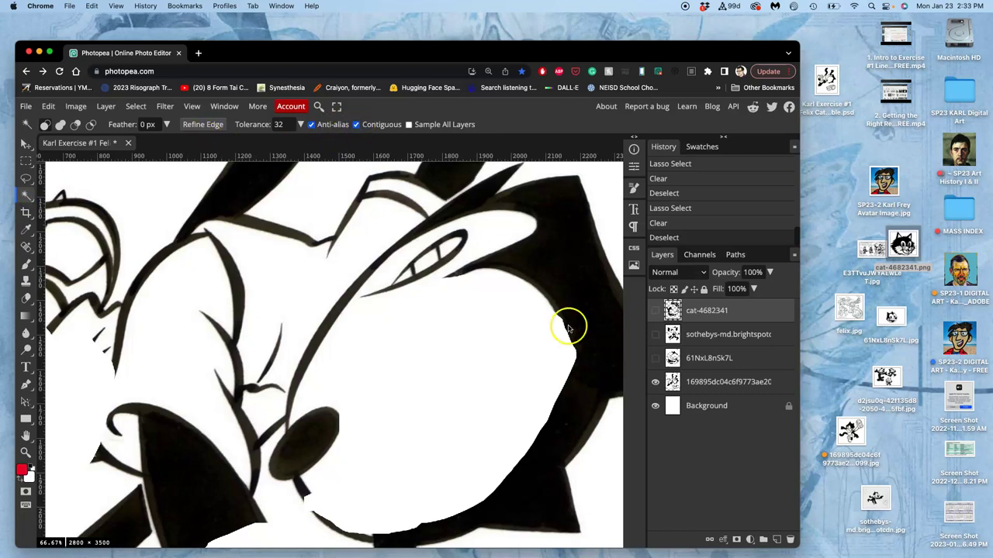
pyautogui.click(719, 390)
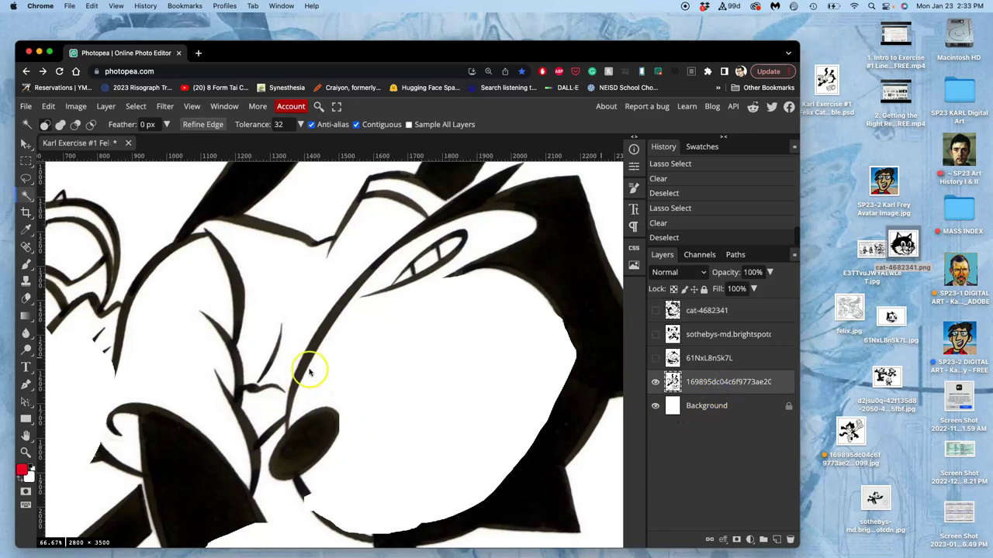
pyautogui.click(297, 292)
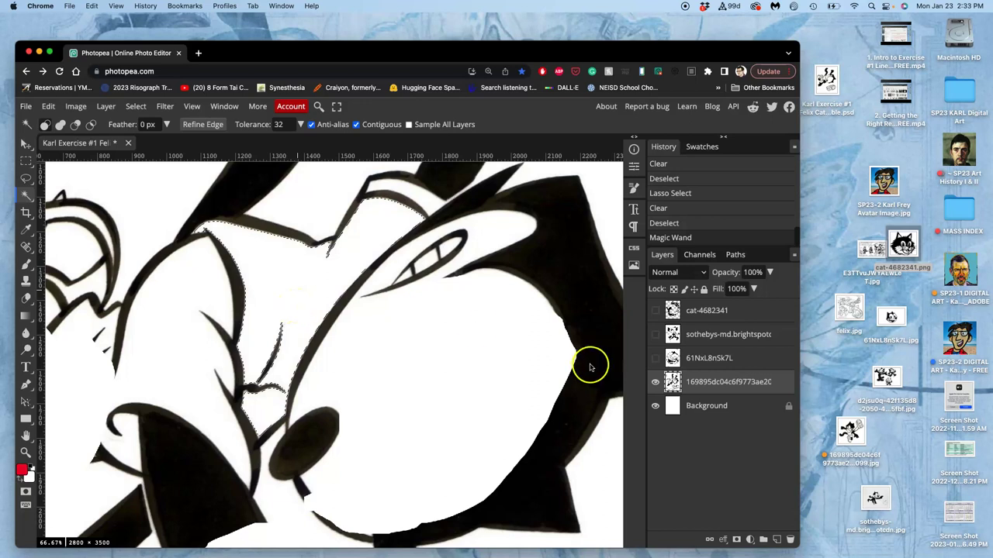
pyautogui.click(655, 381)
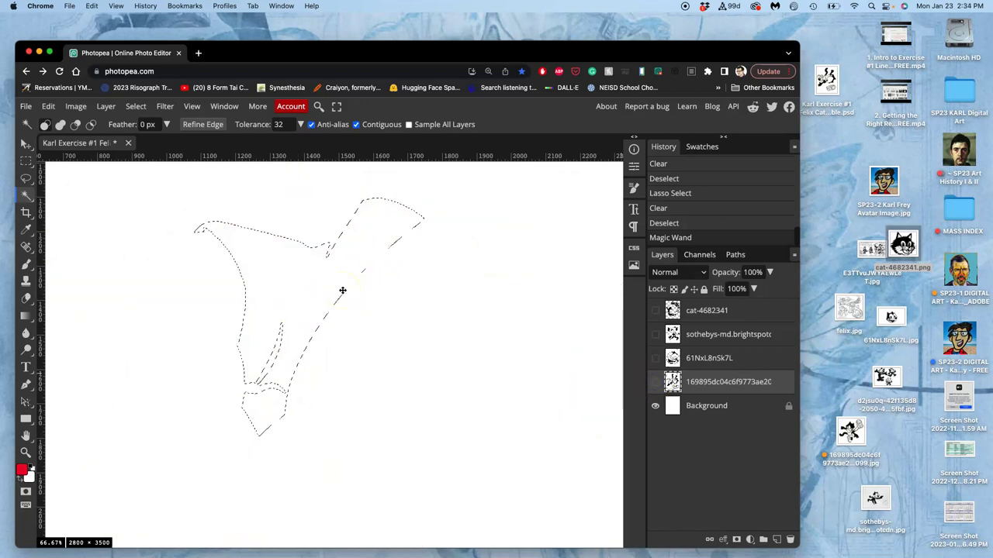
pyautogui.click(654, 359)
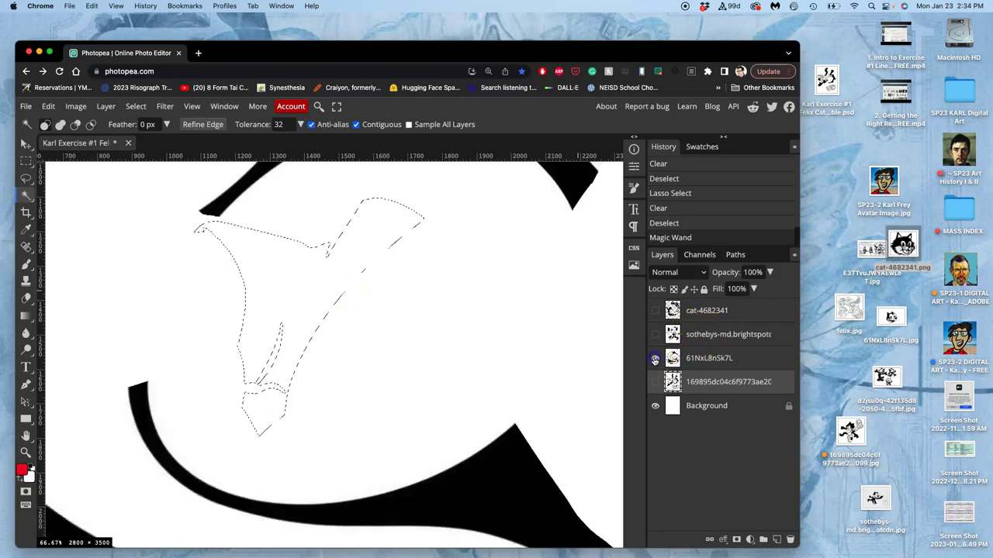
pyautogui.click(655, 381)
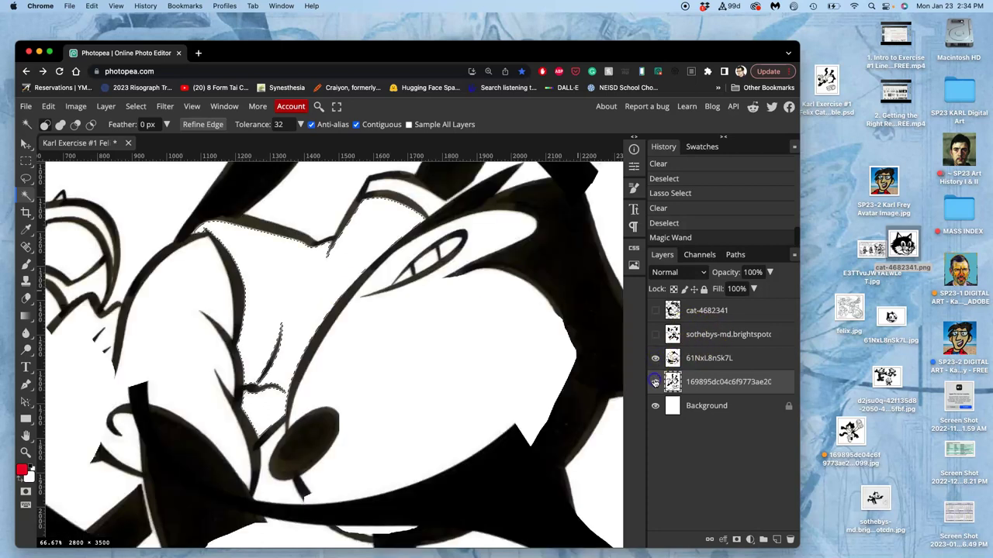
pyautogui.click(655, 334)
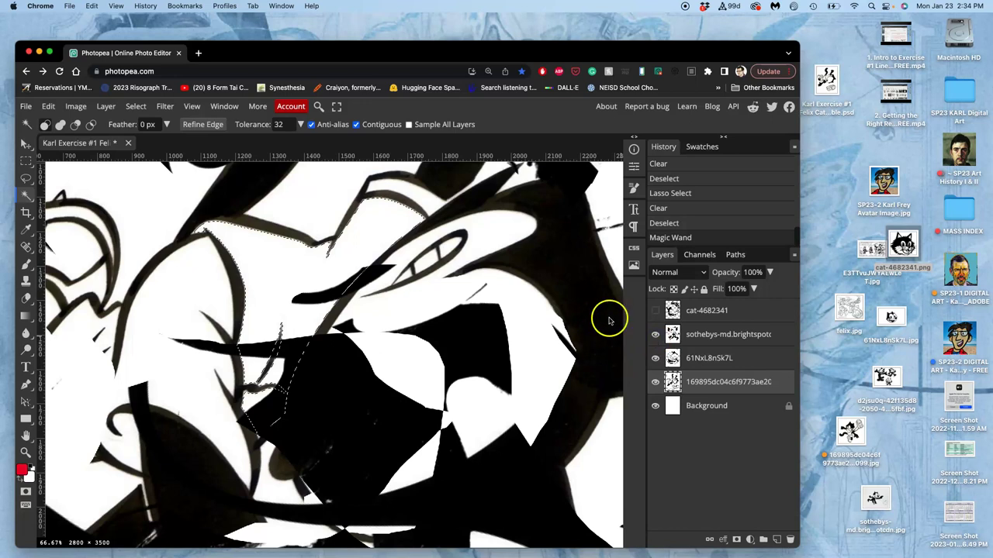
# - Delete the face selection from the sothebys and cat-4682341 layers, then deselect
pyautogui.click(690, 334)
pyautogui.press('Delete')
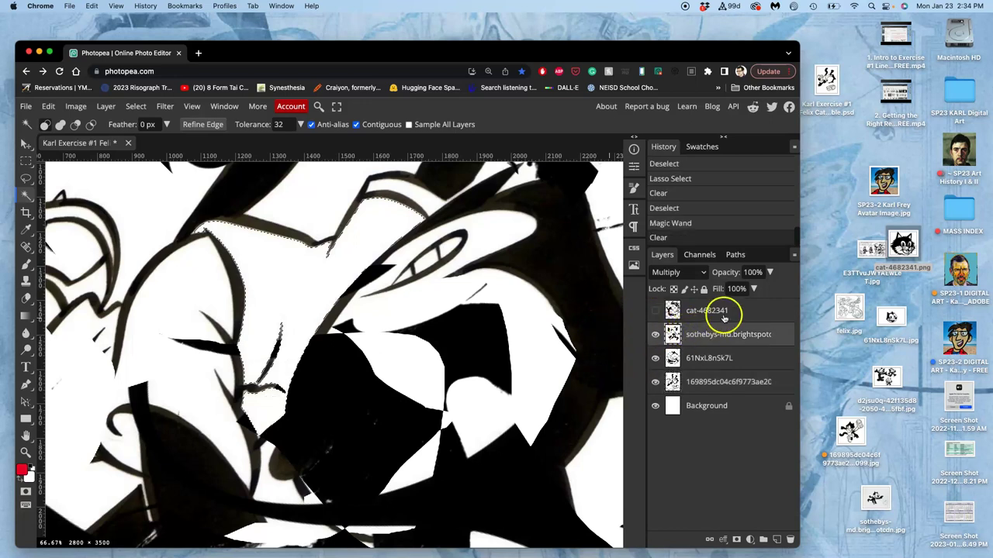
pyautogui.click(718, 311)
pyautogui.click(655, 310)
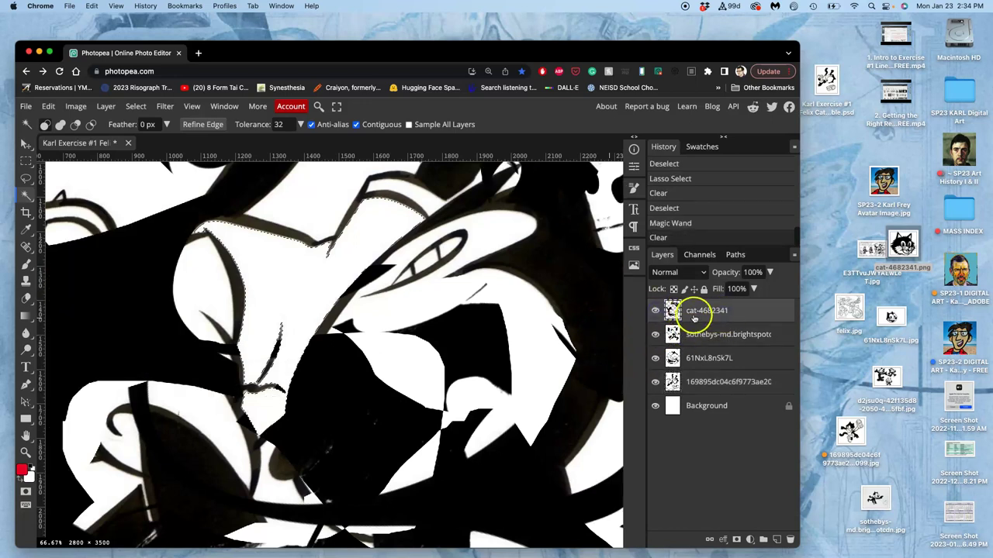
pyautogui.press('Delete')
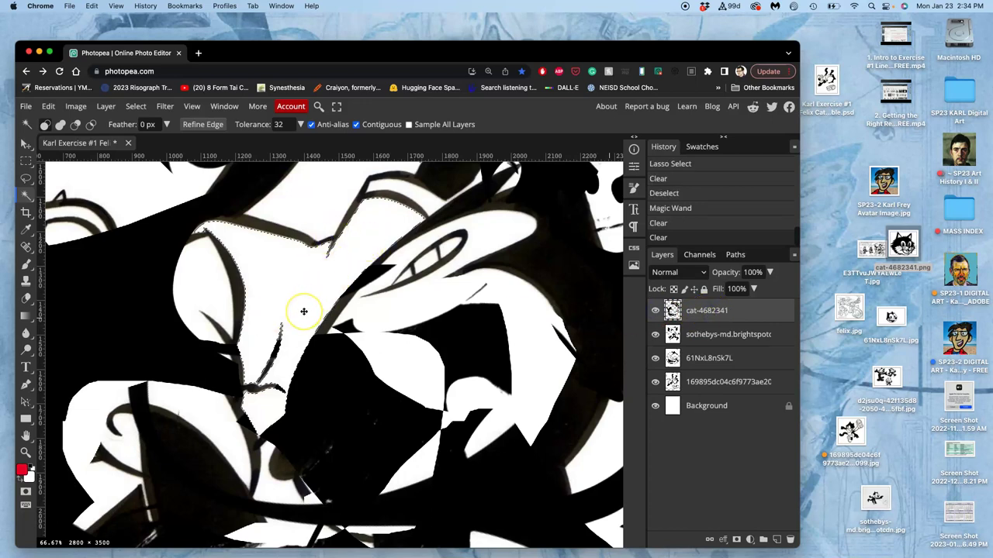
pyautogui.hotkey('ctrl', 'd')
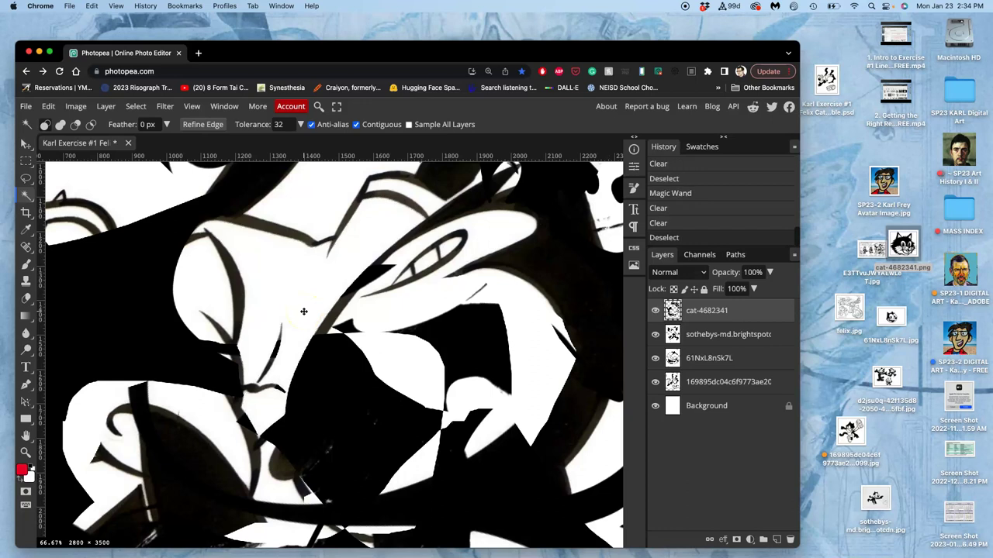
# - Toggle layer visibility to compare the result, leaving all four image layers visible
pyautogui.scroll(-3, 349, 314)
pyautogui.hscroll(-3, 349, 314)
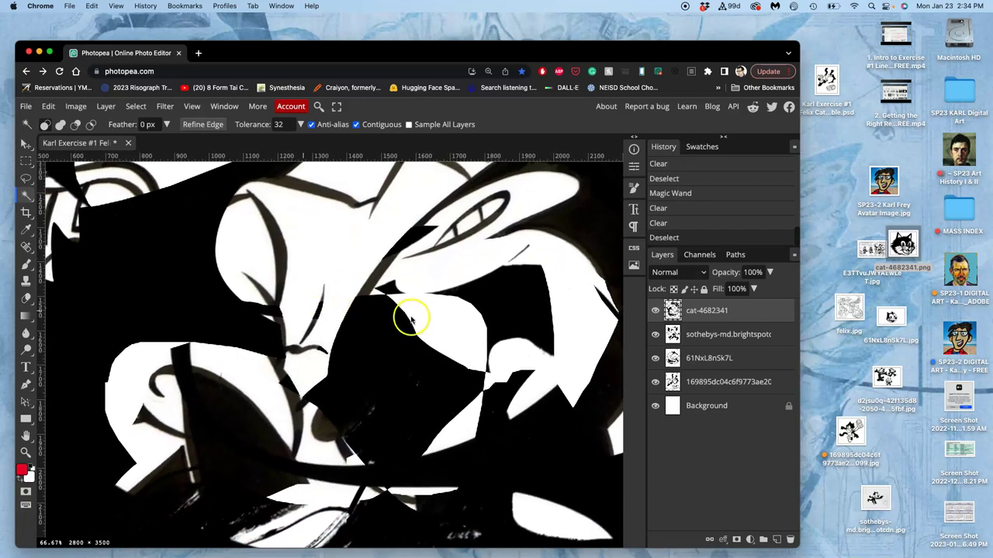
pyautogui.click(654, 334)
pyautogui.click(655, 357)
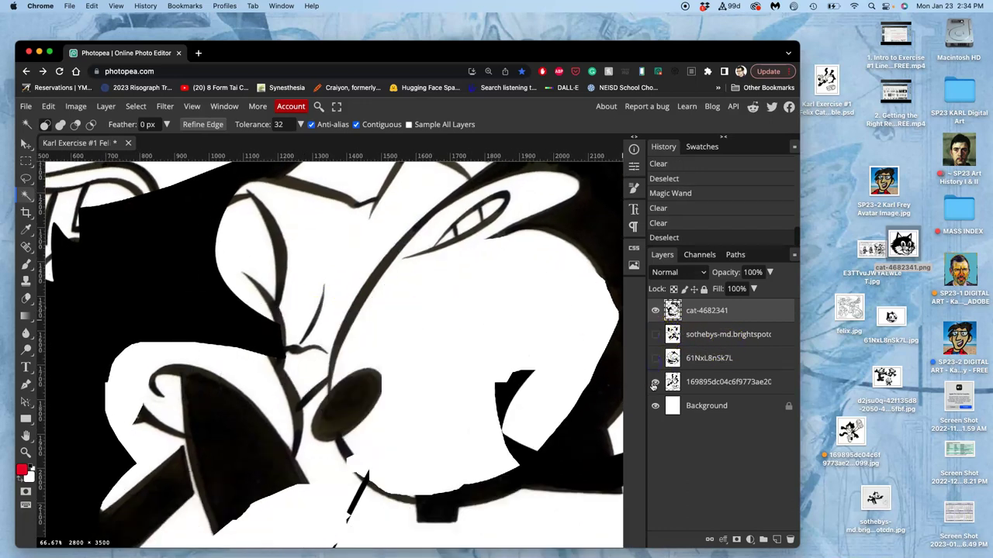
pyautogui.click(654, 383)
pyautogui.click(654, 382)
pyautogui.click(654, 359)
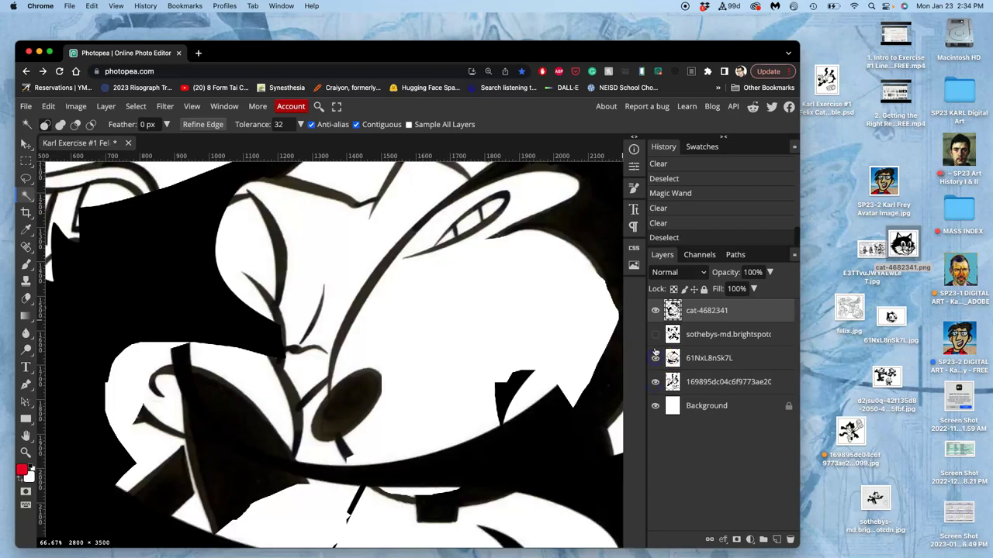
pyautogui.click(655, 336)
pyautogui.scroll(-5, 487, 361)
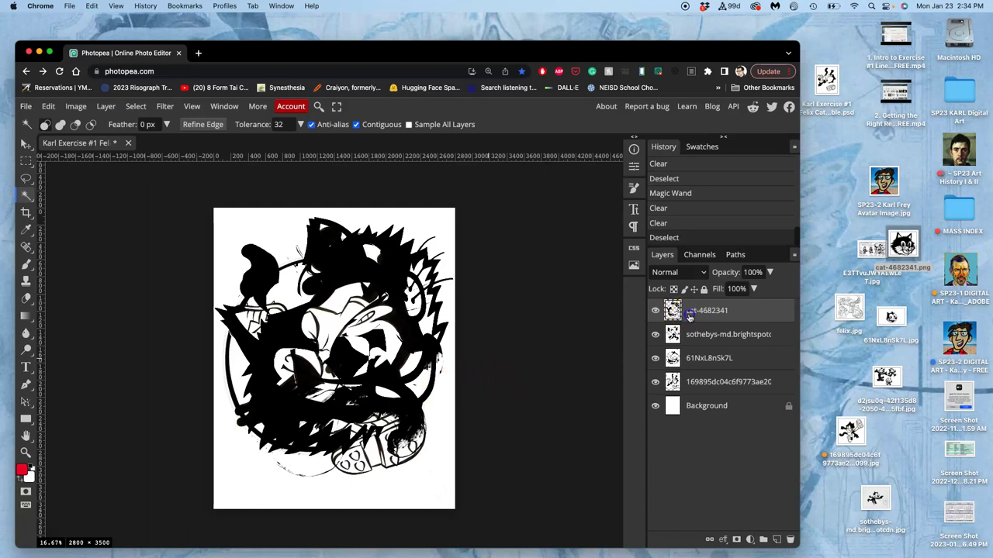
# - Lasso the stray black marks at the lower left of cat-4682341 and delete them
pyautogui.click(26, 178)
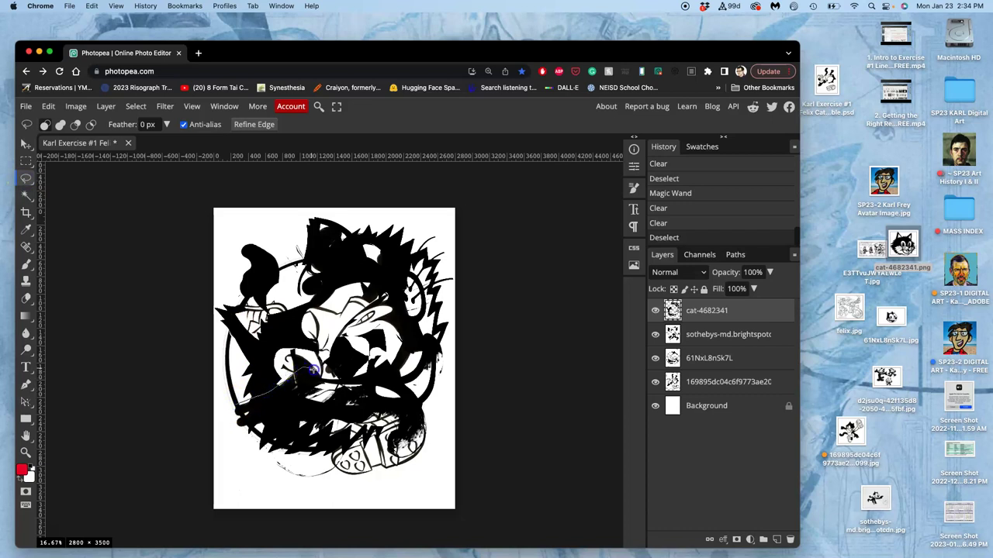
pyautogui.moveTo(219, 422); pyautogui.dragTo(218, 419)
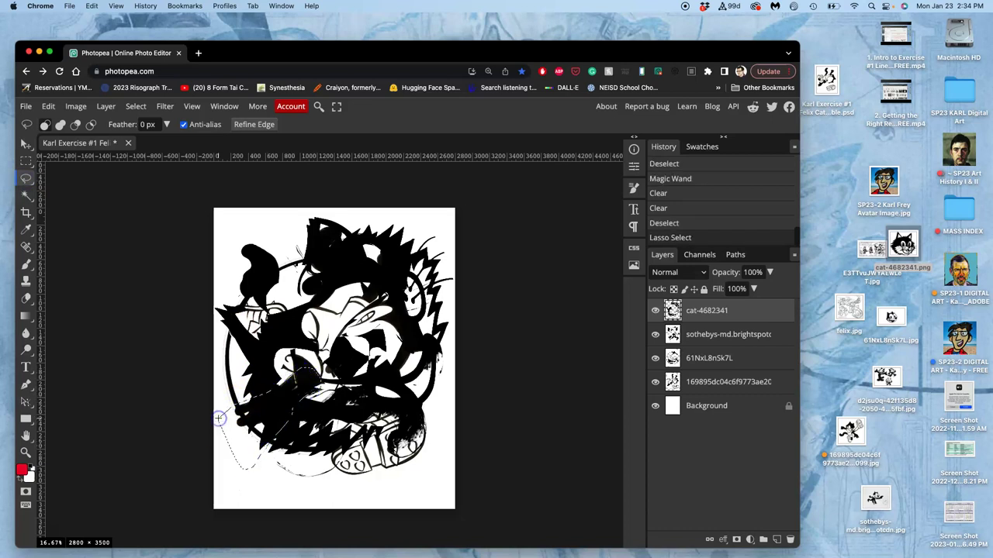
pyautogui.press('Delete')
pyautogui.click(249, 445)
pyautogui.moveTo(345, 475)
pyautogui.mouseDown()
pyautogui.moveTo(377, 477)
pyautogui.moveTo(415, 448)
pyautogui.mouseUp()
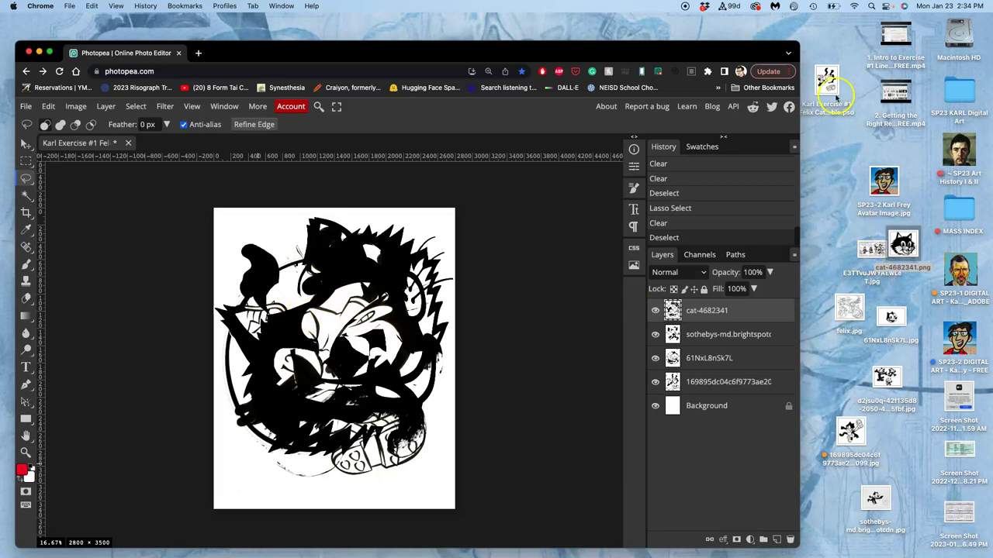
pyautogui.moveTo(826, 78); pyautogui.dragTo(839, 97)
# - Drag felix.jpg from the desktop into the document as a new layer
pyautogui.click(837, 236)
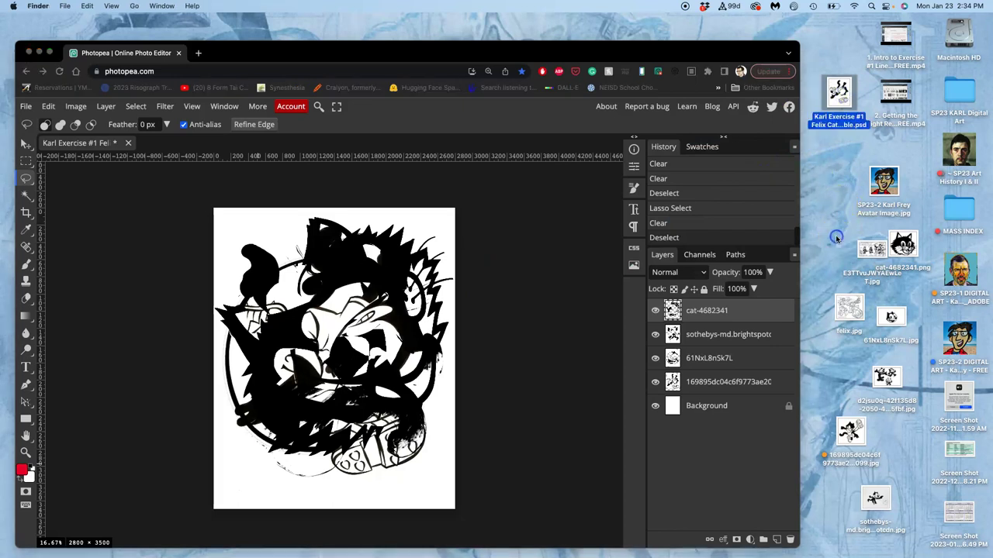
pyautogui.click(836, 306)
pyautogui.moveTo(835, 307); pyautogui.dragTo(343, 326)
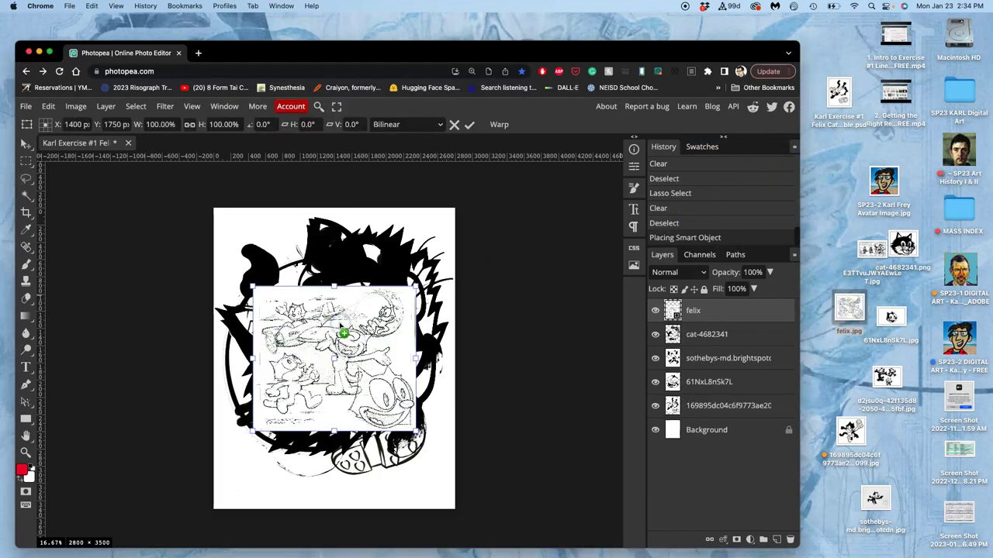
pyautogui.scroll(5, 373, 371)
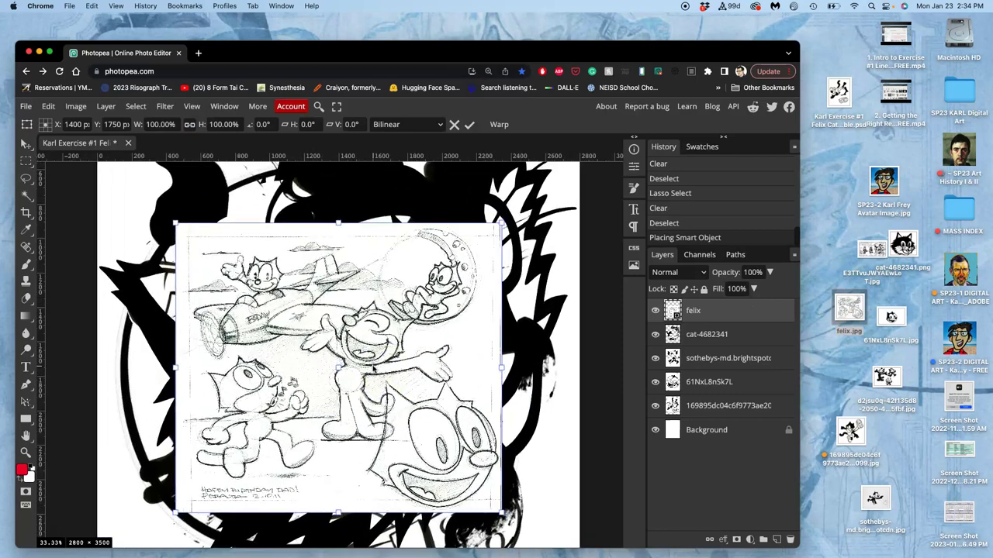
pyautogui.scroll(2, 454, 285)
pyautogui.hscroll(2, 454, 285)
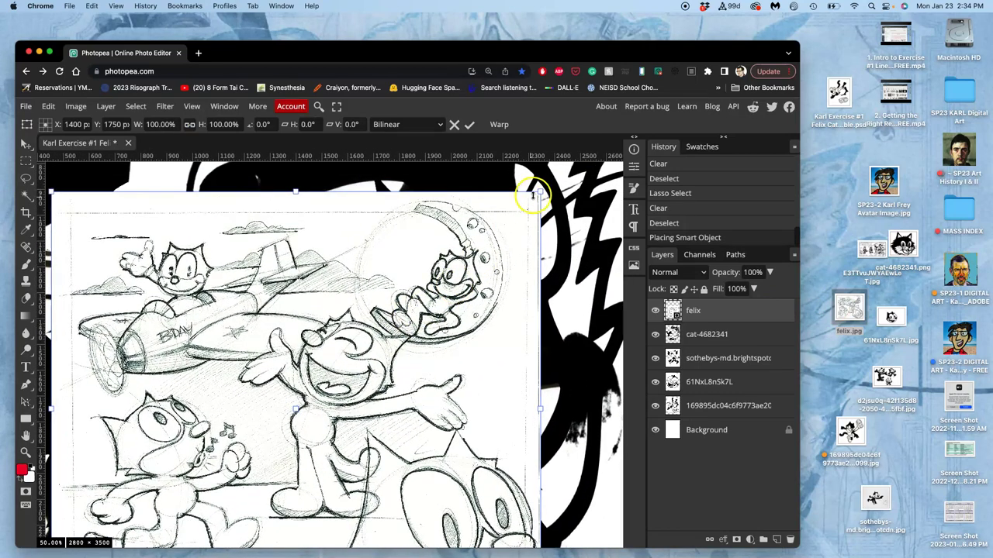
pyautogui.scroll(-3, 539, 192)
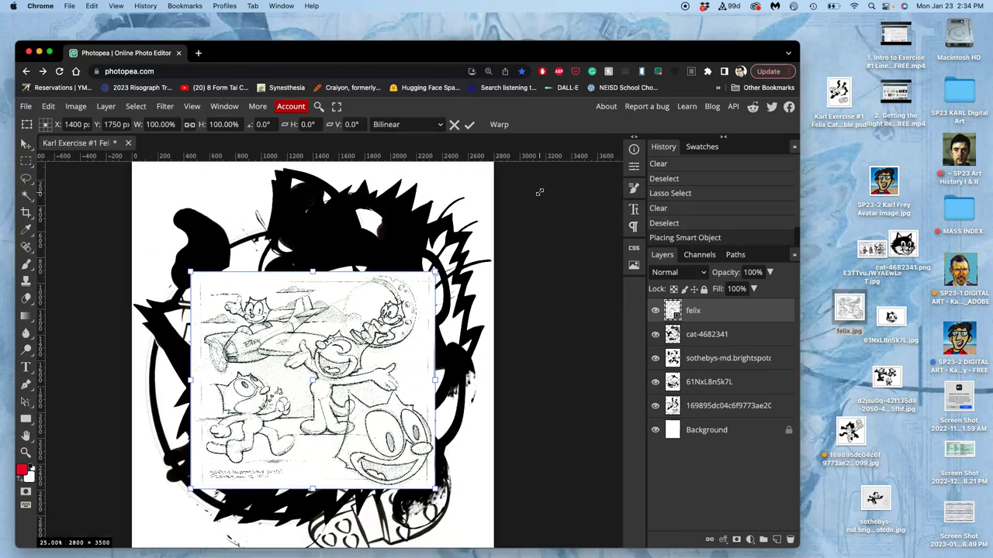
# - Rotate the felix sketch nearly upside down, enlarge it to about 174%, and position it
pyautogui.moveTo(539, 192)
pyautogui.mouseDown()
pyautogui.moveTo(561, 159)
pyautogui.moveTo(532, 188)
pyautogui.mouseUp()
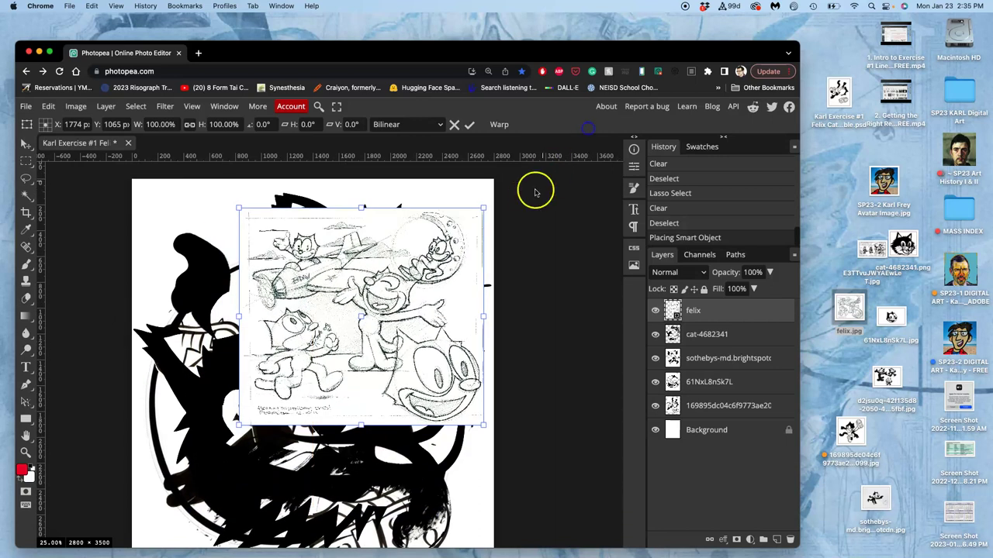
pyautogui.moveTo(481, 209); pyautogui.dragTo(523, 145)
pyautogui.moveTo(465, 203); pyautogui.dragTo(409, 266)
pyautogui.moveTo(399, 226); pyautogui.dragTo(126, 419)
pyautogui.scroll(-5, 126, 419)
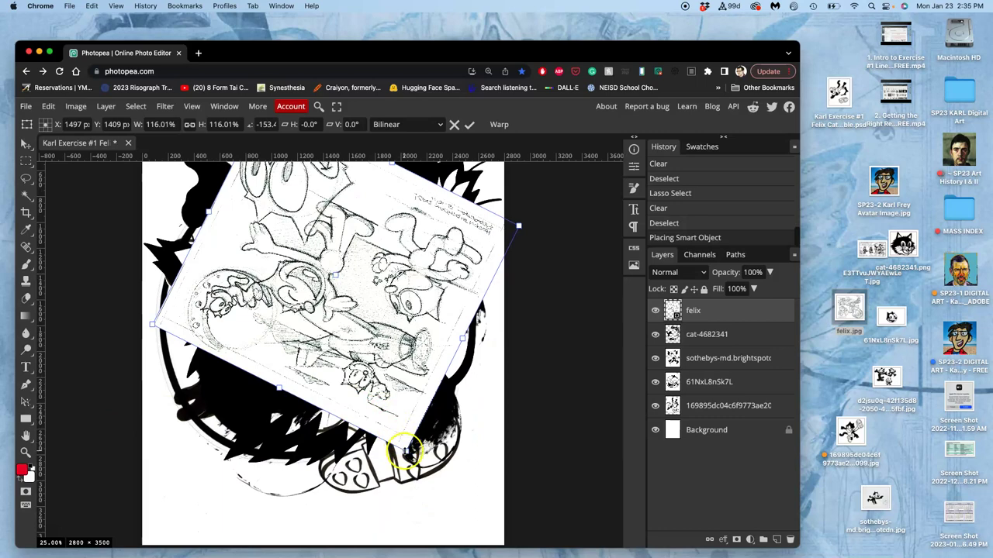
pyautogui.moveTo(405, 450); pyautogui.dragTo(503, 556)
pyautogui.moveTo(403, 403); pyautogui.dragTo(344, 377)
pyautogui.scroll(2, 399, 343)
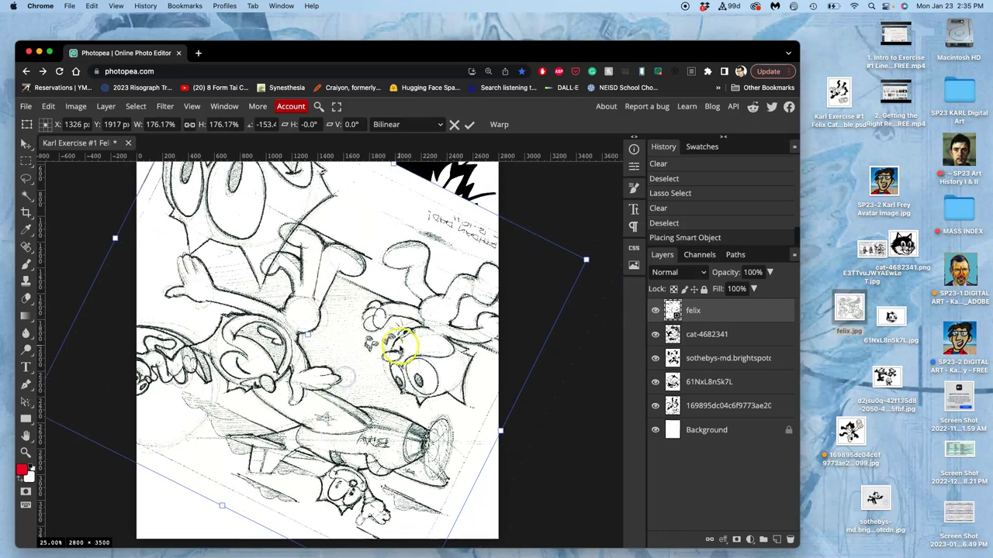
# - Warp the felix sketch, bending its upper right and lower-left parts
pyautogui.rightClick(383, 329)
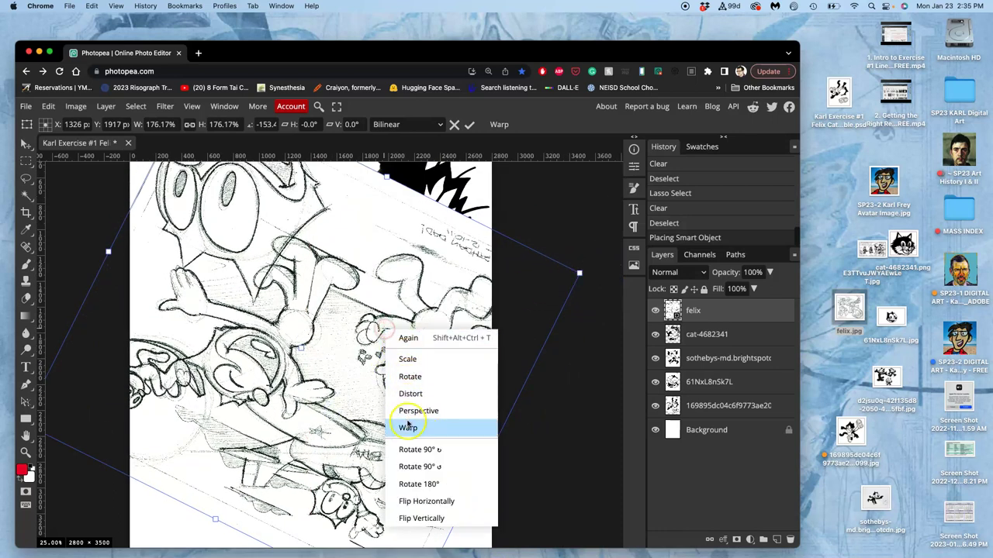
pyautogui.moveTo(518, 292); pyautogui.dragTo(482, 249)
pyautogui.moveTo(199, 443); pyautogui.dragTo(177, 451)
pyautogui.scroll(5, 246, 400)
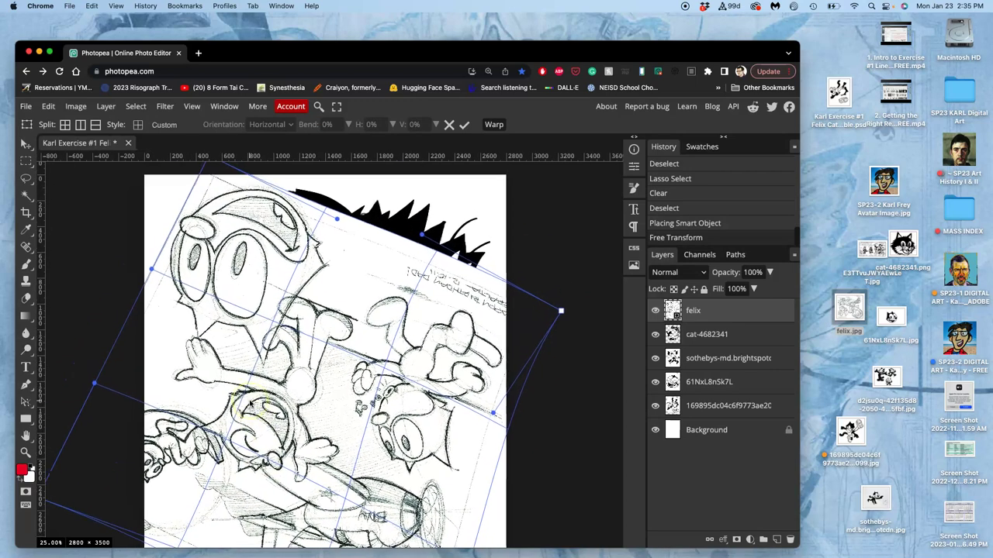
# - Commit the felix warp, enlarge the browser window, and rasterize the felix layer
pyautogui.press('Return')
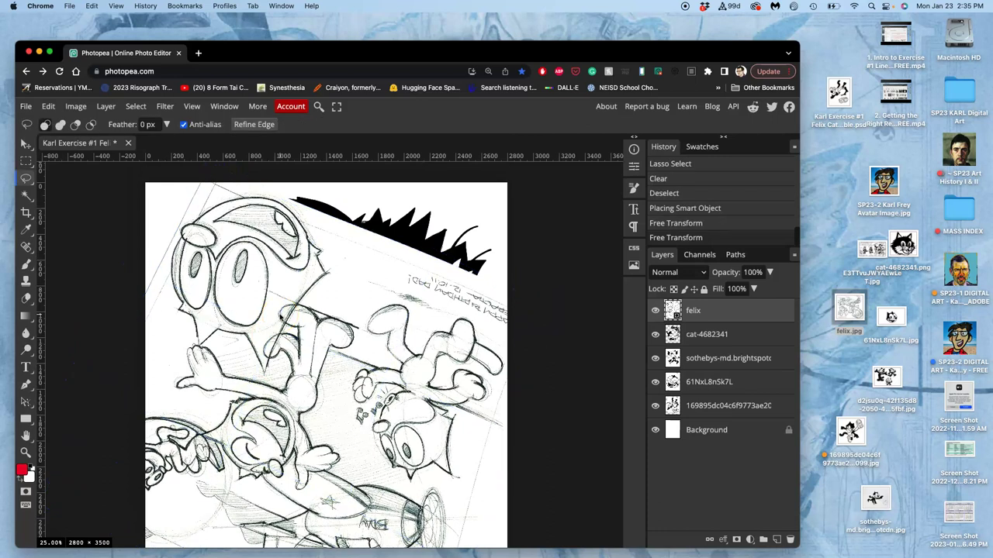
pyautogui.scroll(-2, 295, 341)
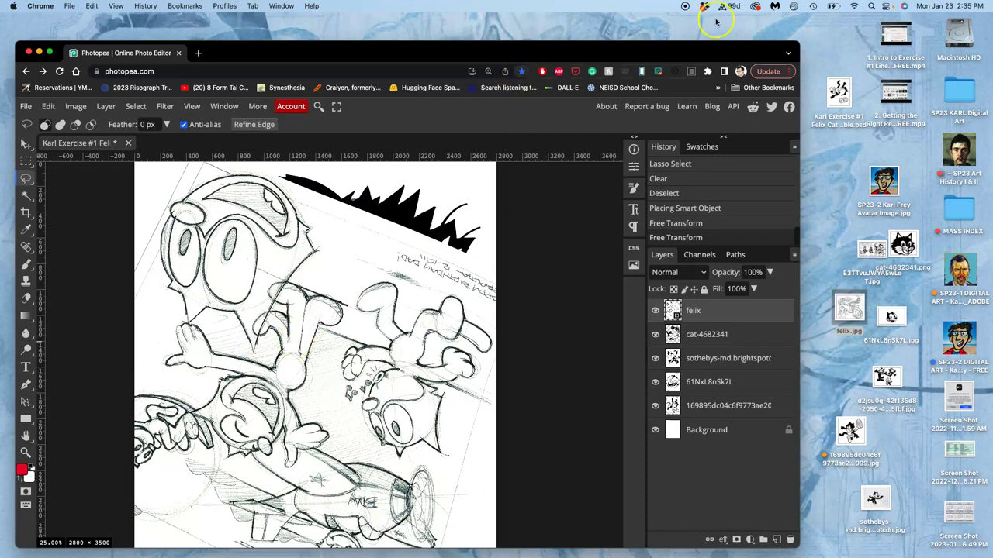
pyautogui.moveTo(795, 40); pyautogui.dragTo(855, 16)
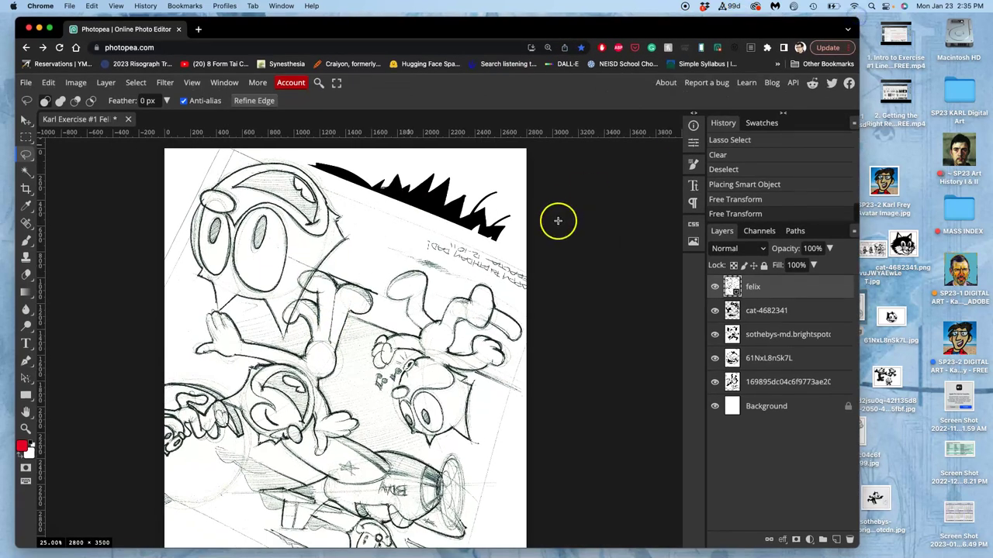
pyautogui.scroll(-5, 478, 283)
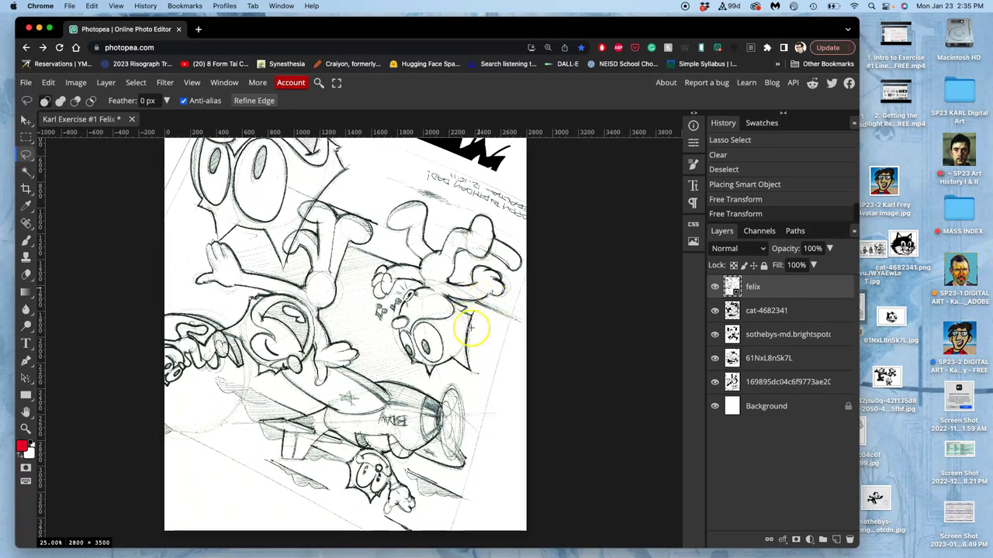
pyautogui.hscroll(-2, 436, 326)
pyautogui.scroll(2, 437, 326)
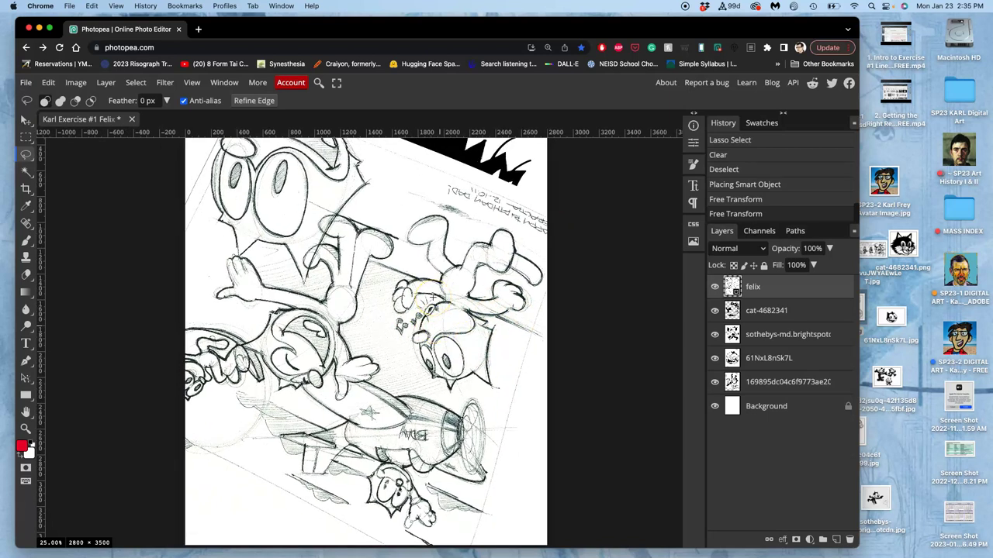
pyautogui.rightClick(772, 287)
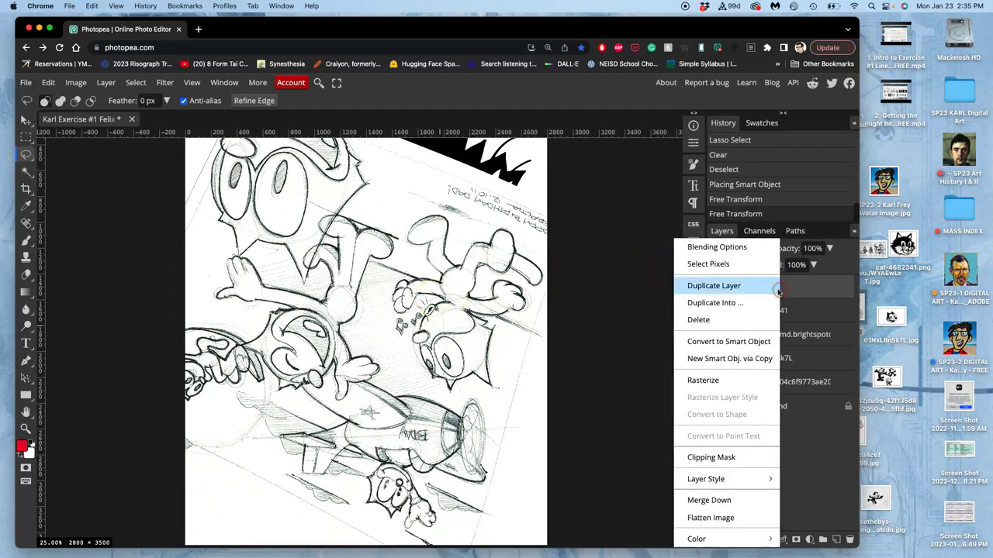
pyautogui.click(726, 380)
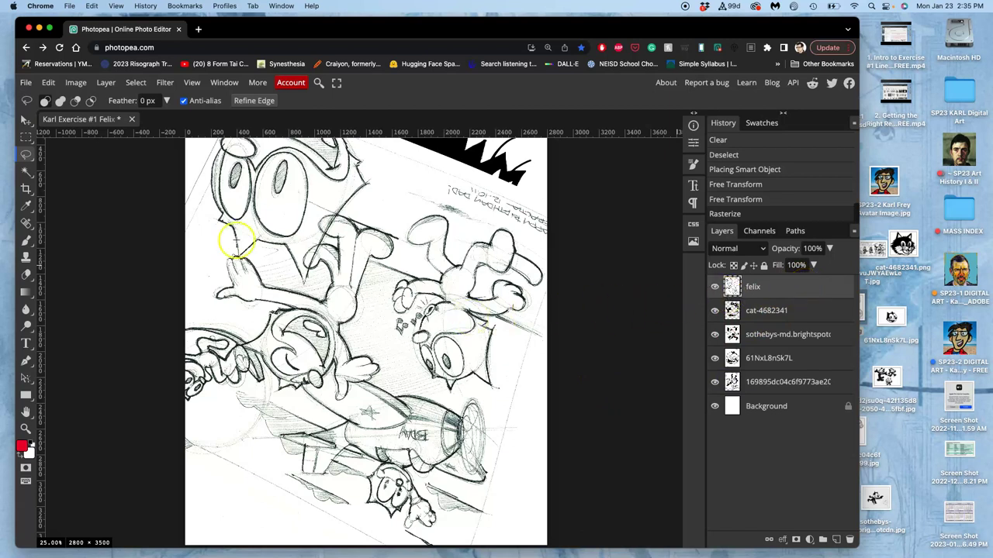
# - Apply Levels to the felix layer with input levels 208, 1 and 231
pyautogui.click(76, 82)
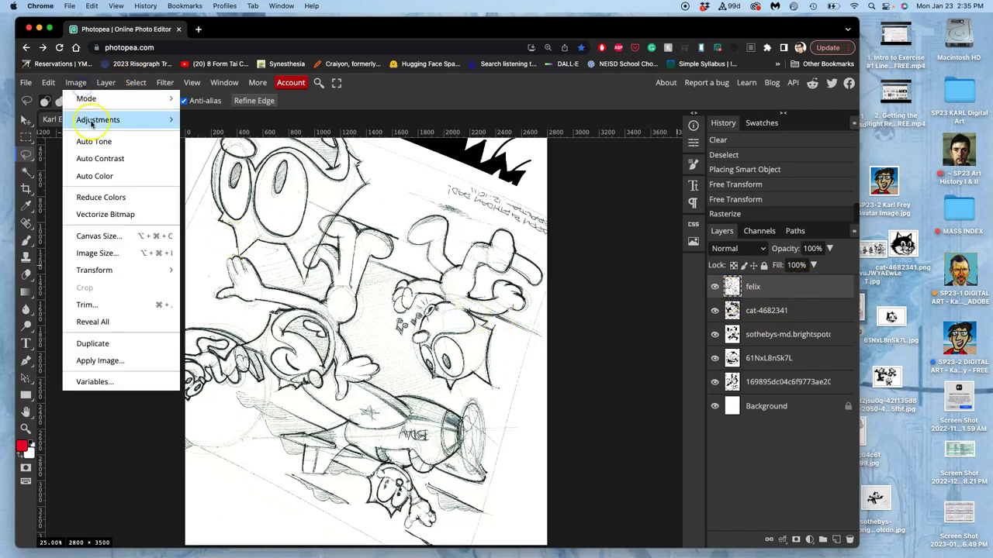
pyautogui.moveTo(91, 122)
pyautogui.click(203, 137)
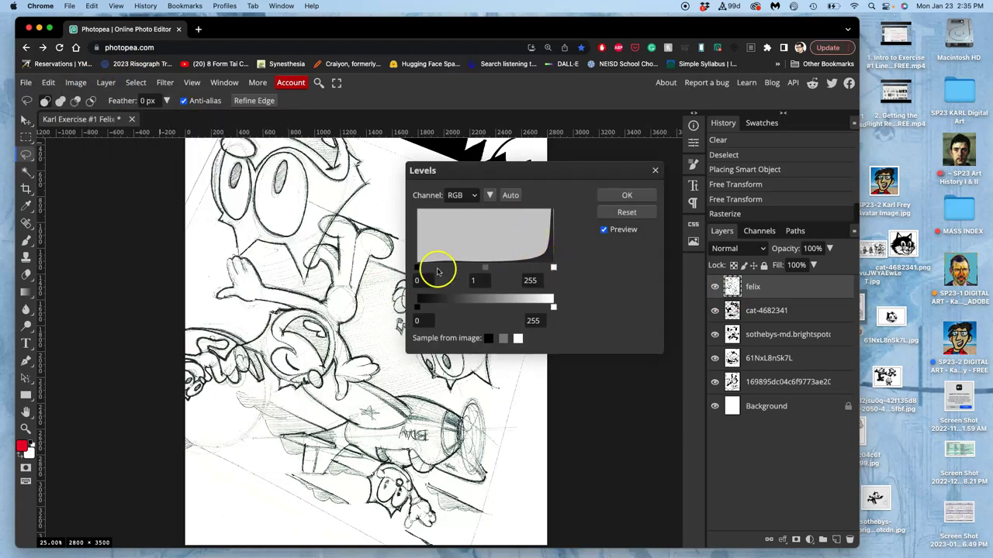
pyautogui.moveTo(417, 268); pyautogui.dragTo(539, 269)
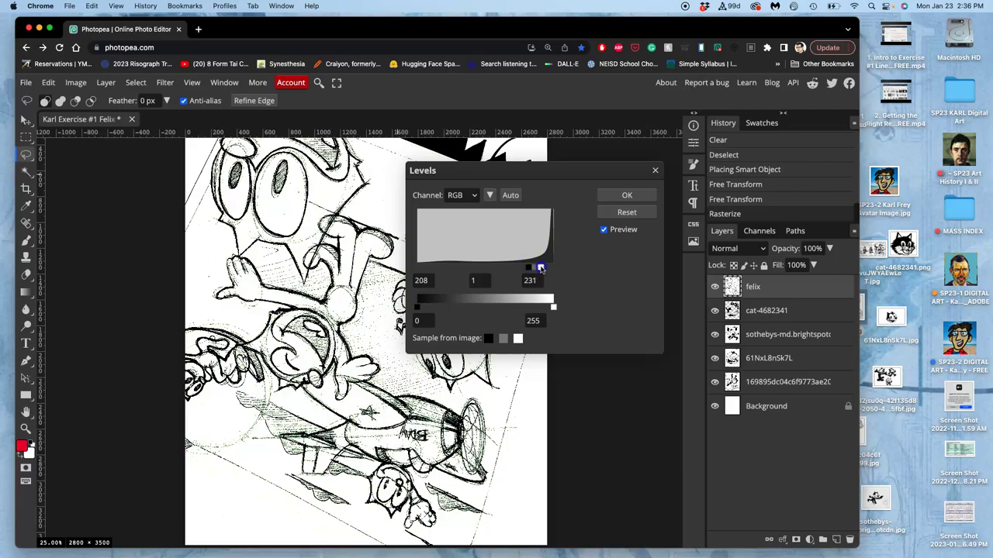
pyautogui.click(627, 195)
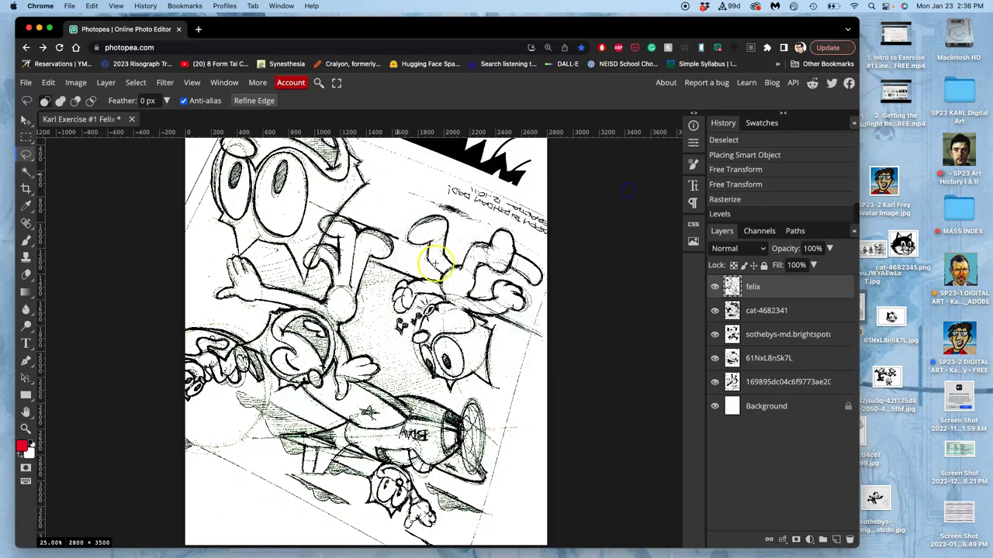
pyautogui.scroll(10, 435, 264)
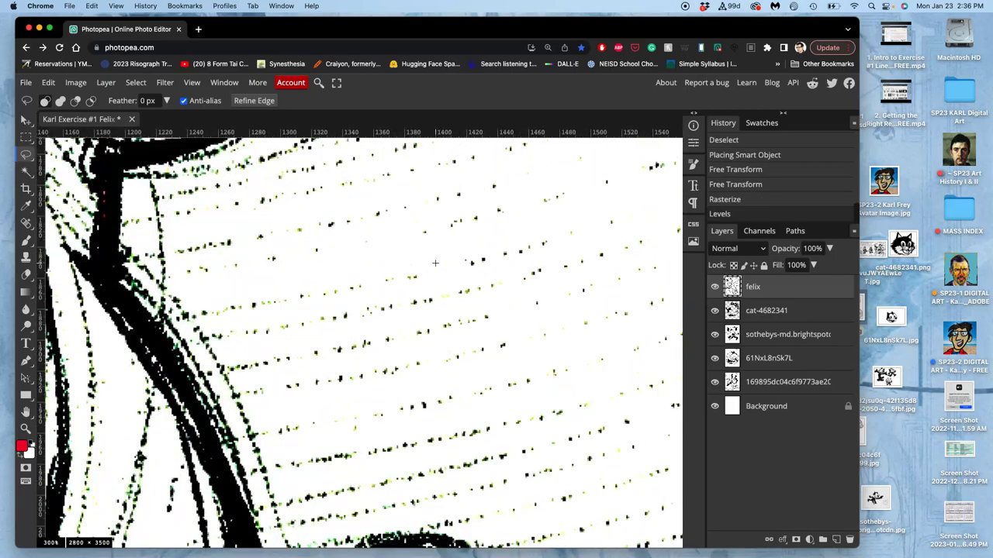
# - Drop the felix layer's saturation to minimum via Hue/Saturation, removing its green fringes
pyautogui.hscroll(-10, 199, 321)
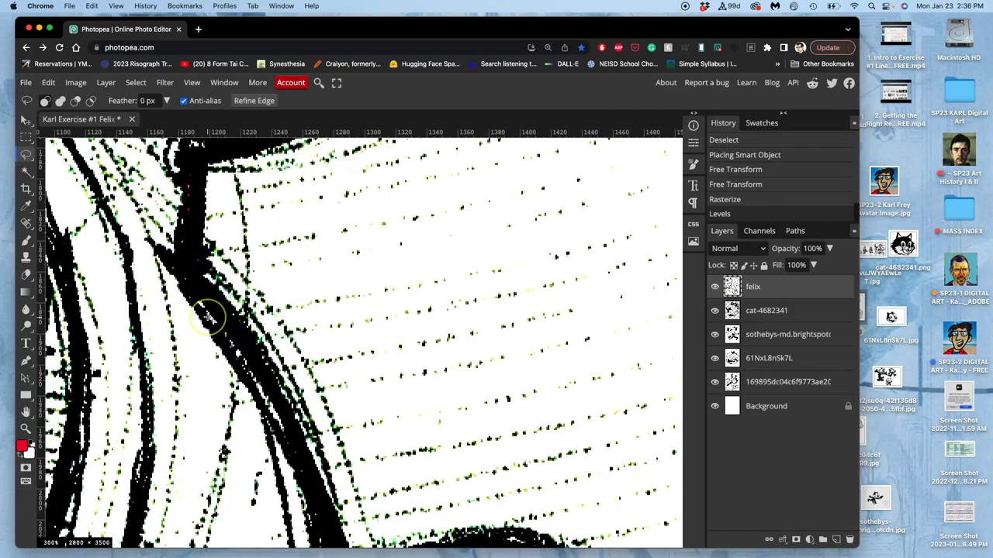
pyautogui.scroll(5, 207, 316)
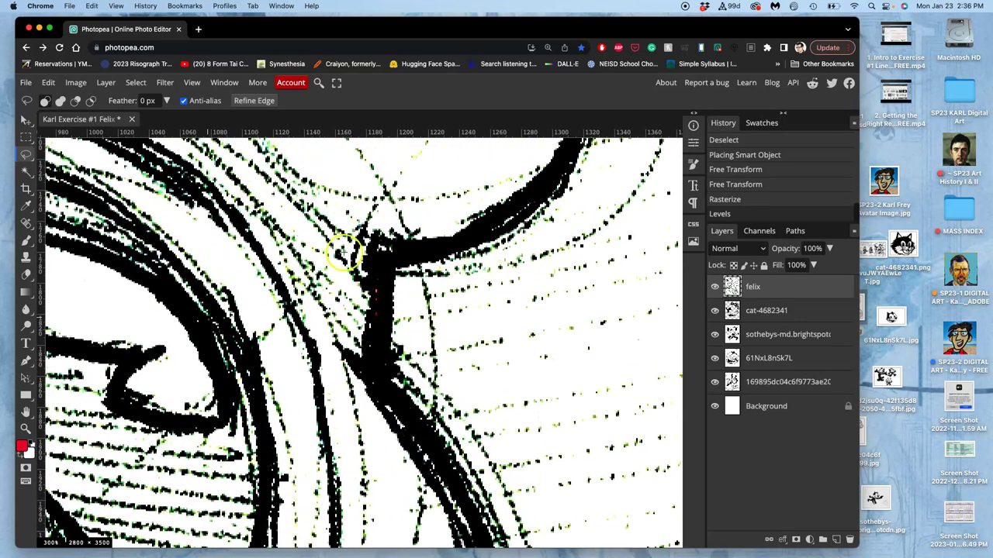
pyautogui.scroll(-2, 443, 312)
pyautogui.hscroll(2, 443, 312)
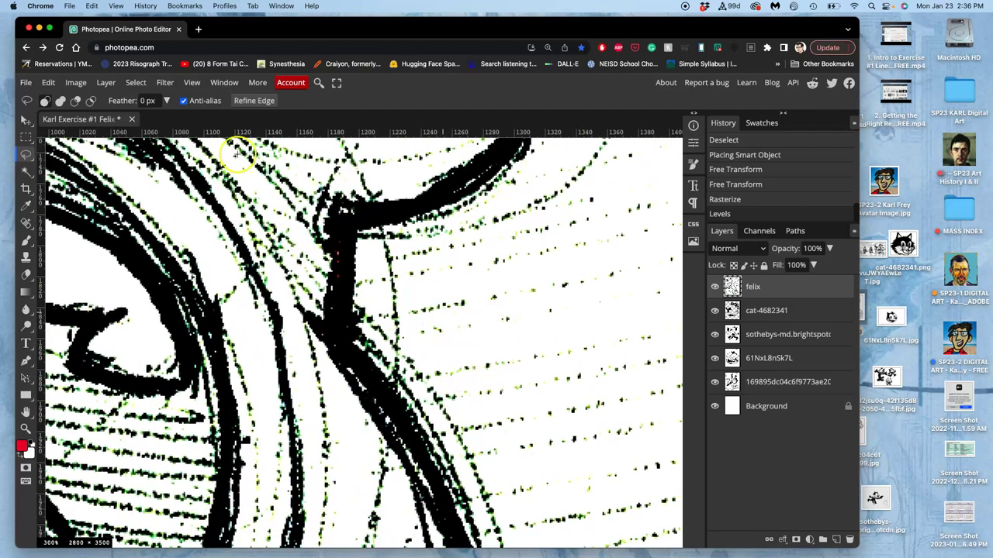
pyautogui.click(76, 83)
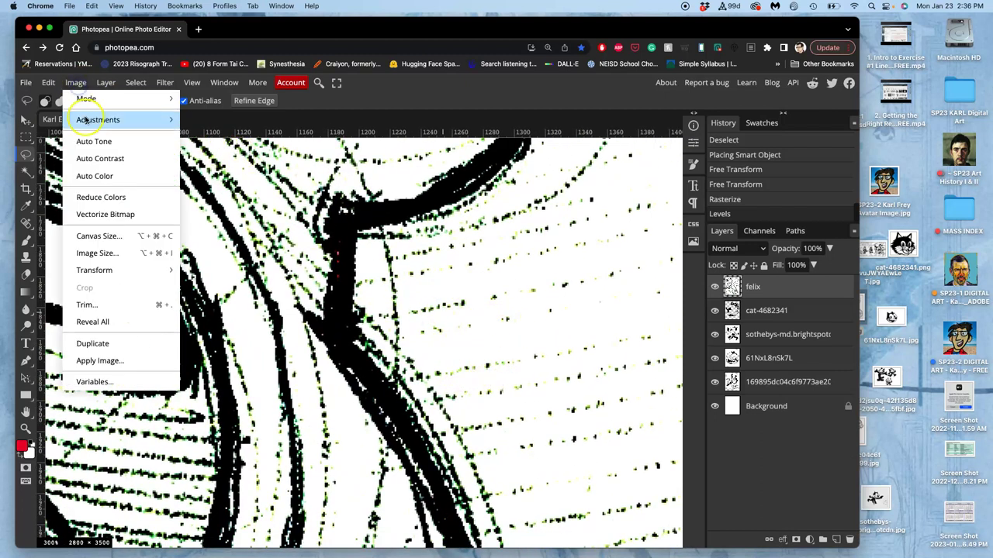
pyautogui.moveTo(89, 120)
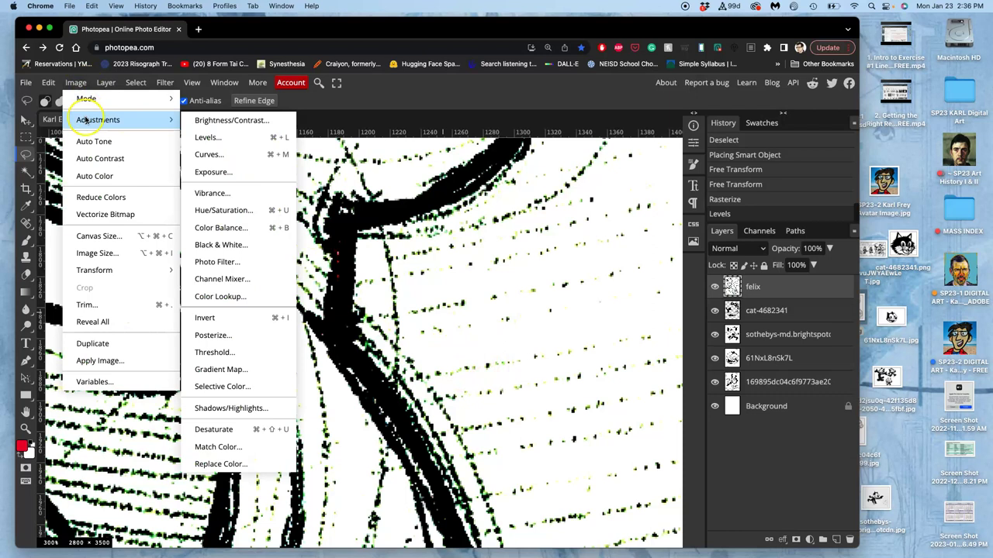
pyautogui.click(247, 207)
pyautogui.moveTo(194, 259); pyautogui.dragTo(62, 257)
pyautogui.click(312, 194)
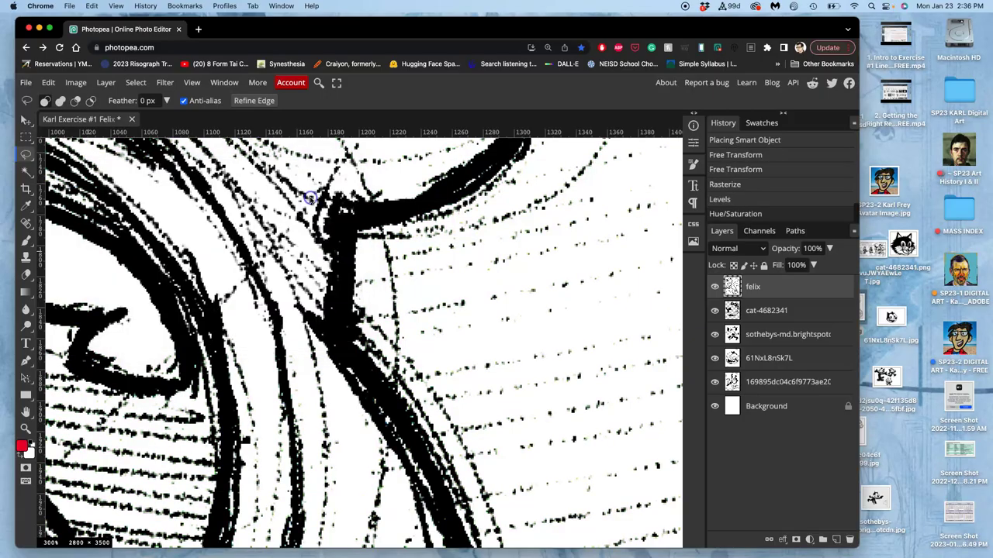
pyautogui.scroll(-10, 404, 257)
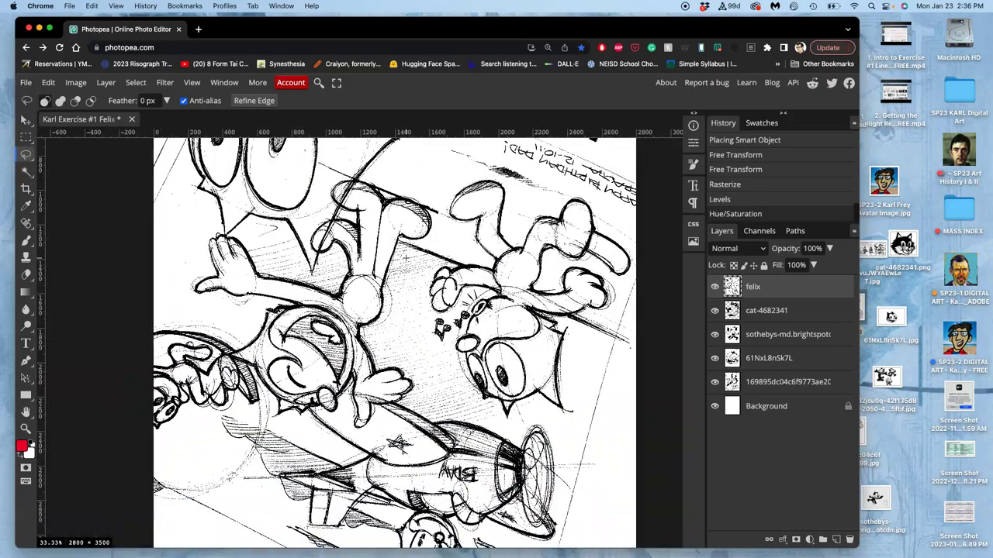
# - Set the felix layer's blend mode to Multiply so the black lines of the lower layers show through
pyautogui.scroll(-2, 404, 257)
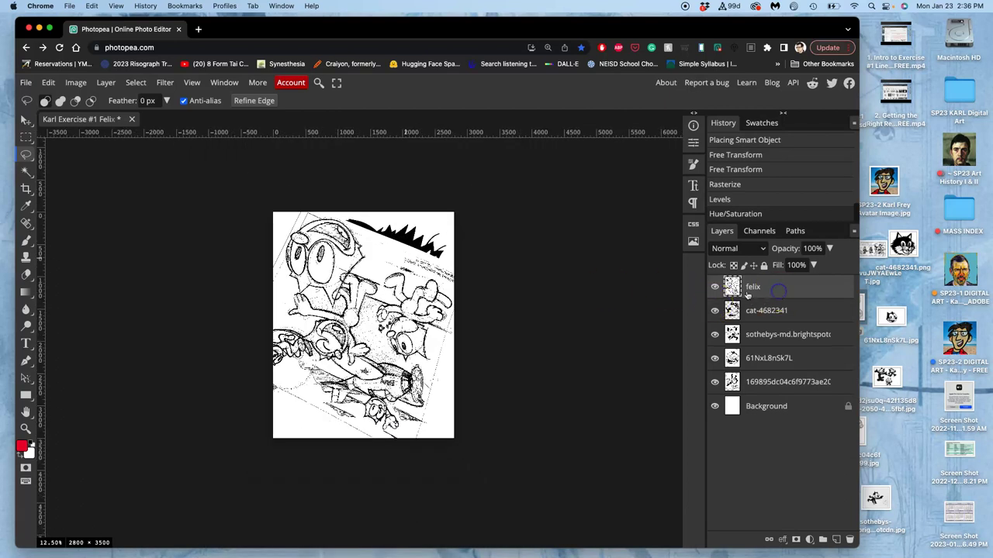
pyautogui.click(726, 249)
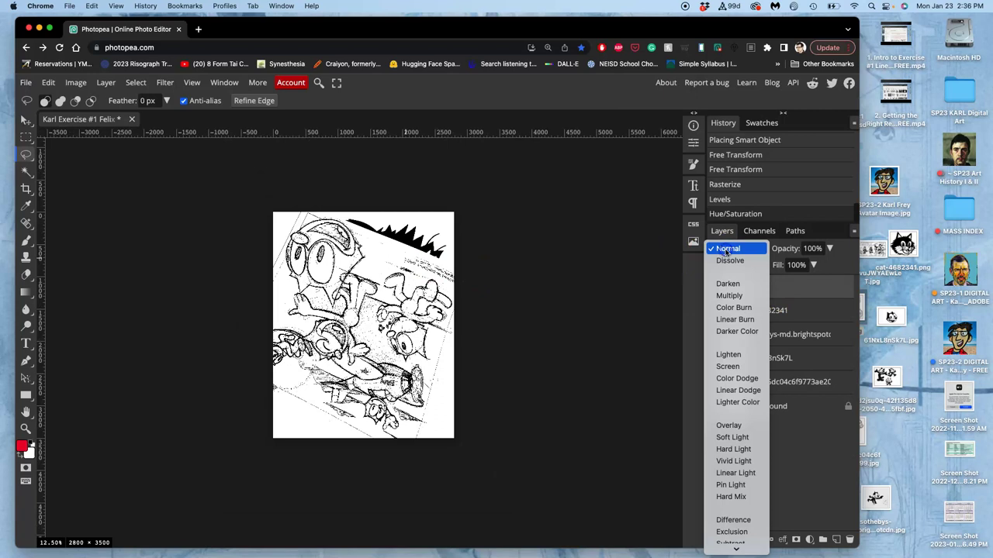
pyautogui.click(729, 296)
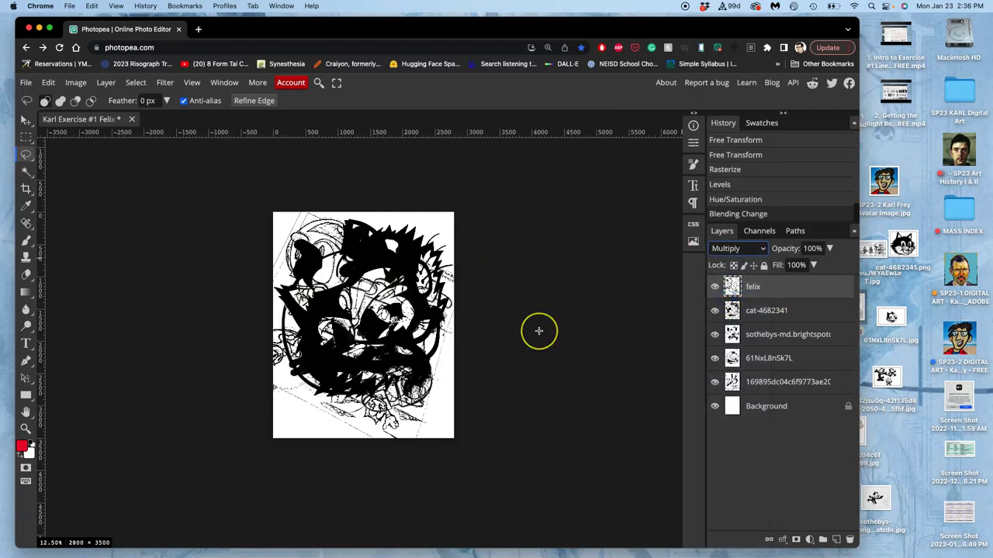
pyautogui.press('super+equal')
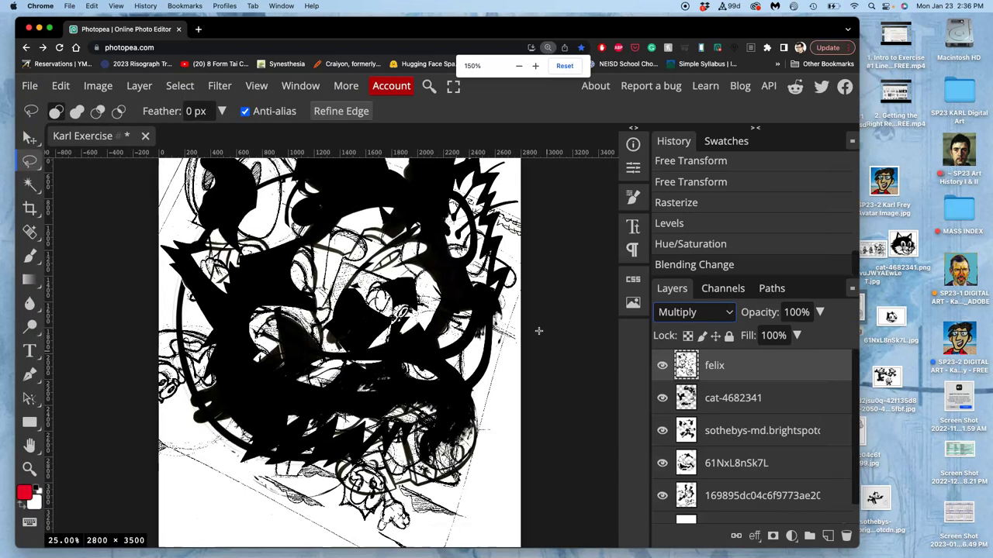
pyautogui.press('super+0')
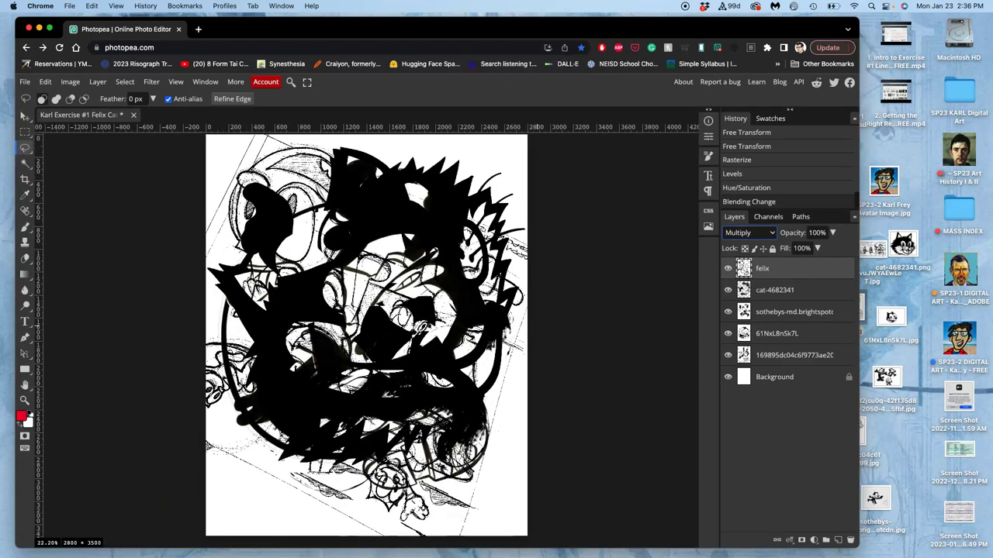
pyautogui.click(468, 302)
pyautogui.click(552, 276)
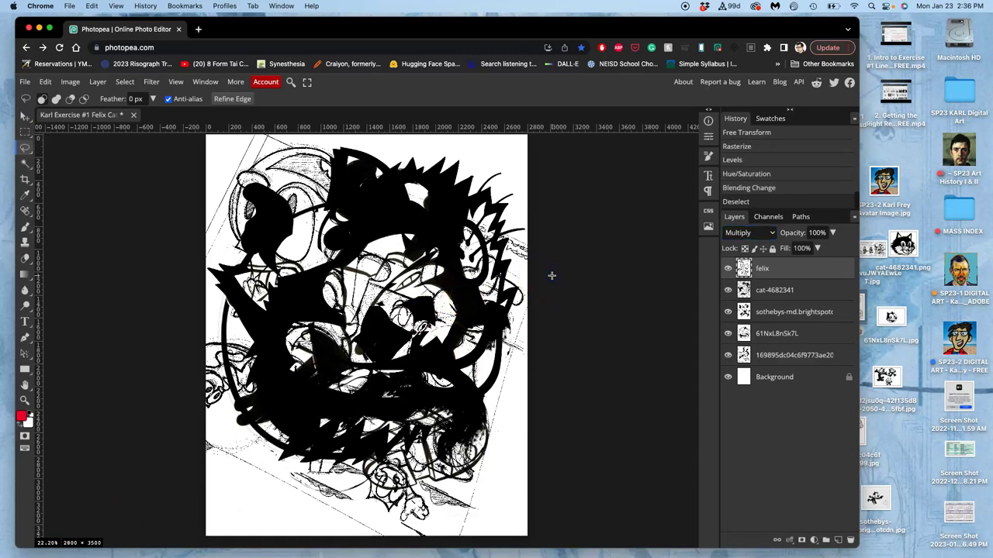
pyautogui.scroll(10, 551, 276)
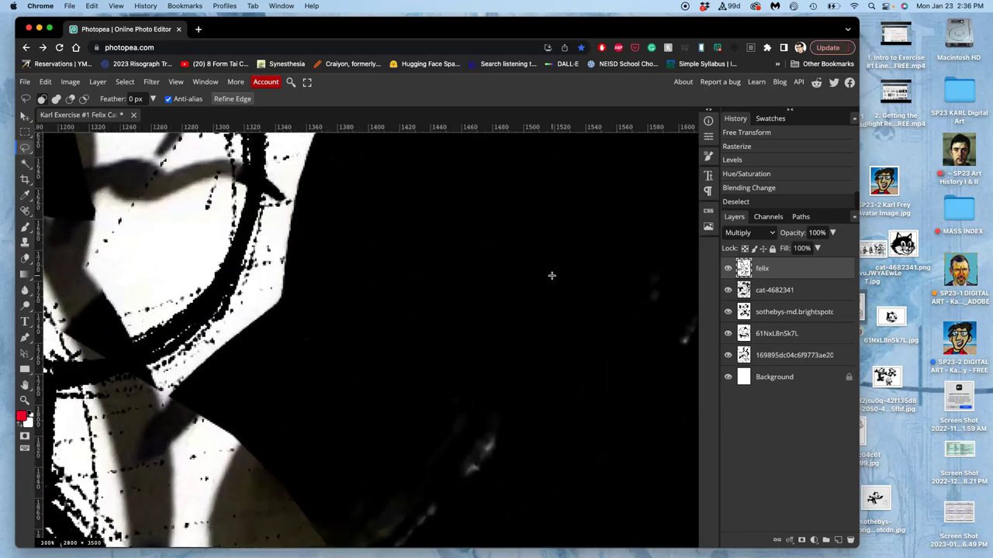
pyautogui.scroll(2, 551, 275)
pyautogui.scroll(-8, 552, 275)
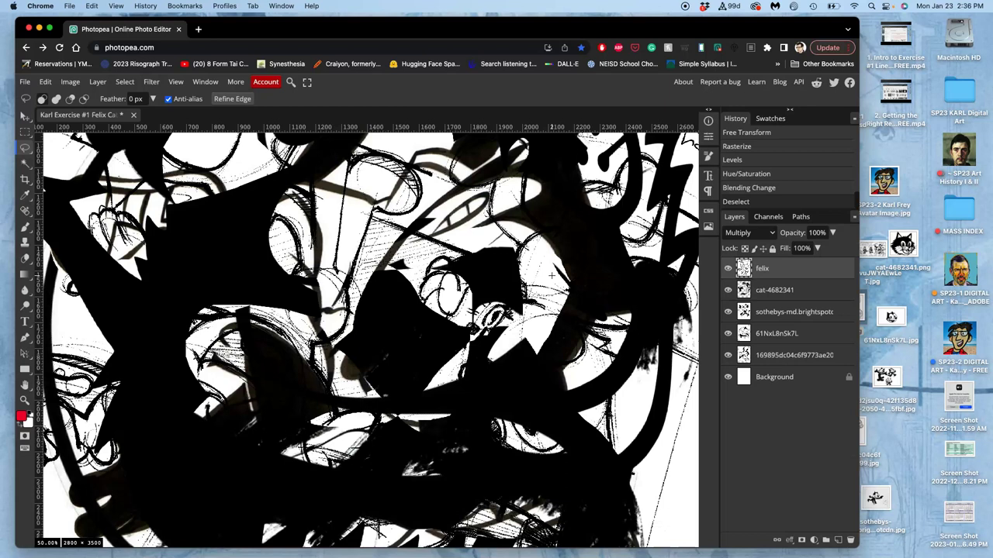
pyautogui.scroll(-3, 551, 275)
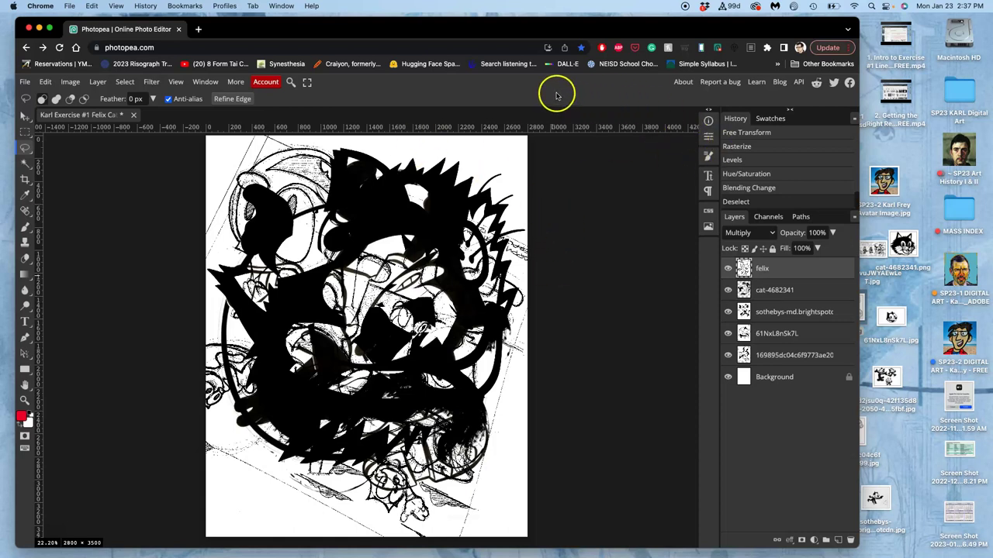
pyautogui.click(460, 48)
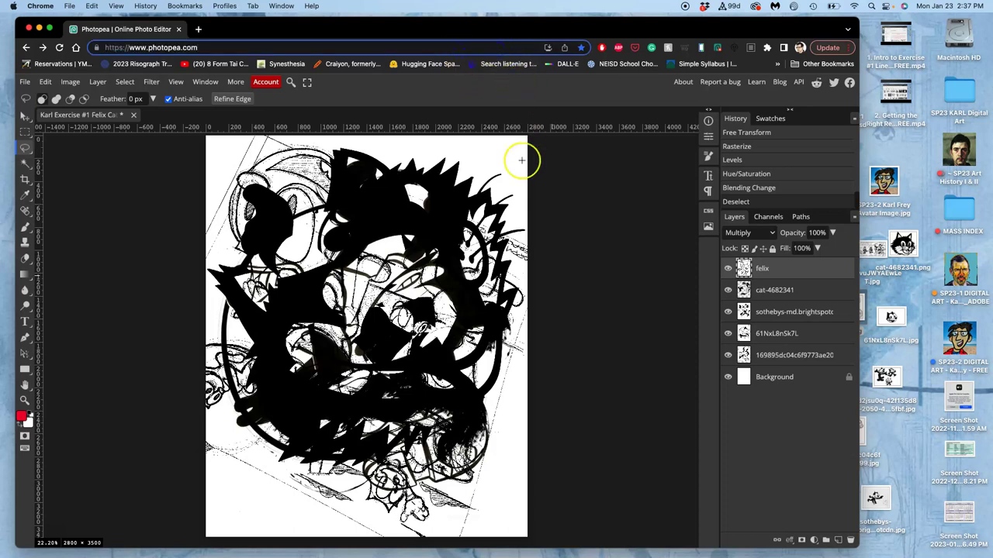
pyautogui.press('super+equal')
pyautogui.press('super+equal')
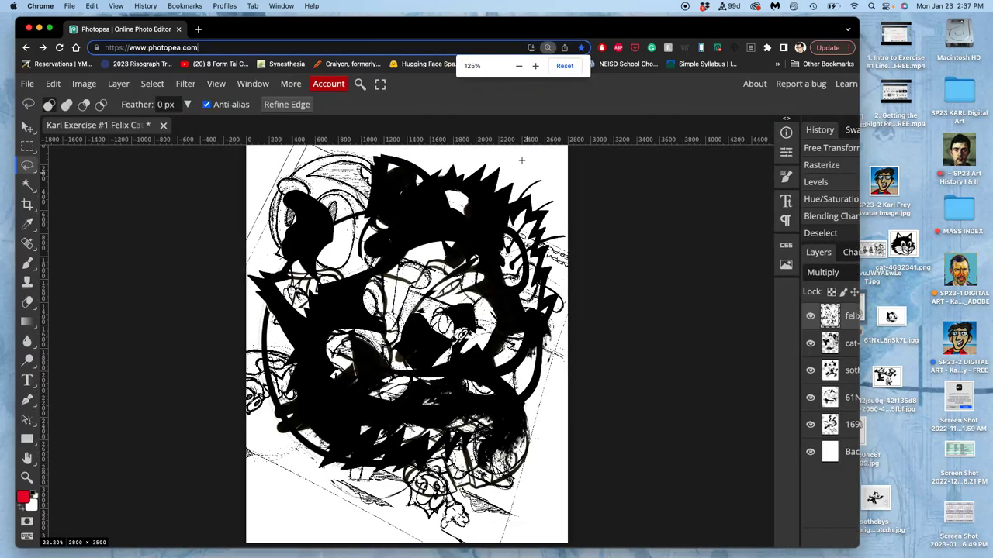
pyautogui.press('super+equal')
pyautogui.press('super+equal')
pyautogui.press('super+equal')
pyautogui.press('super+equal')
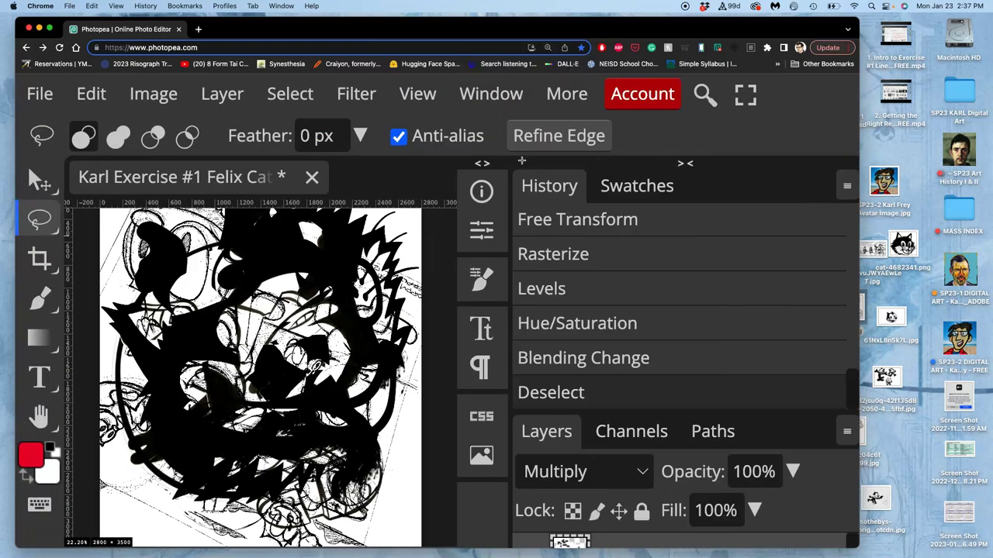
pyautogui.press('super+minus')
pyautogui.press('super+minus')
pyautogui.press('super+minus')
pyautogui.press('super+minus')
pyautogui.press('super+minus')
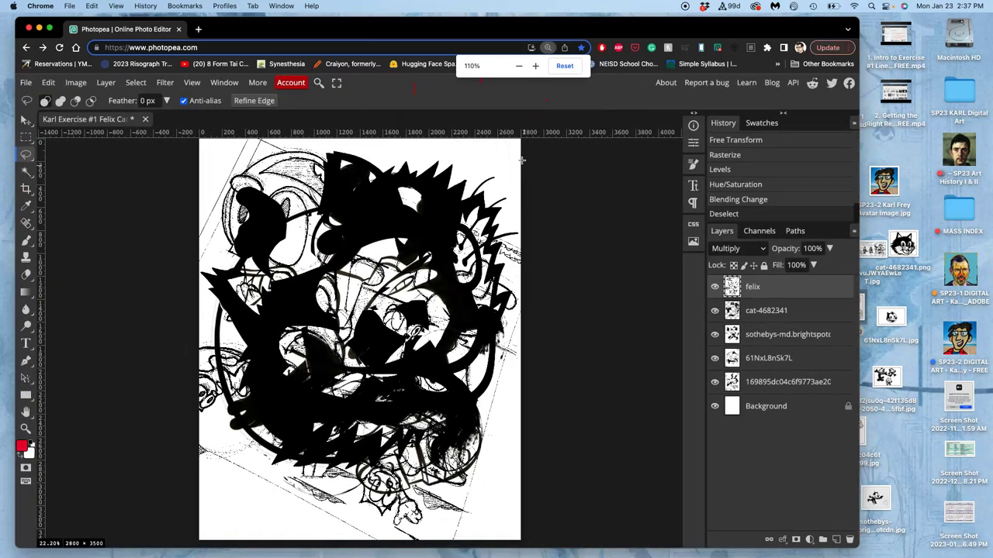
pyautogui.press('super+minus')
pyautogui.press('super+minus')
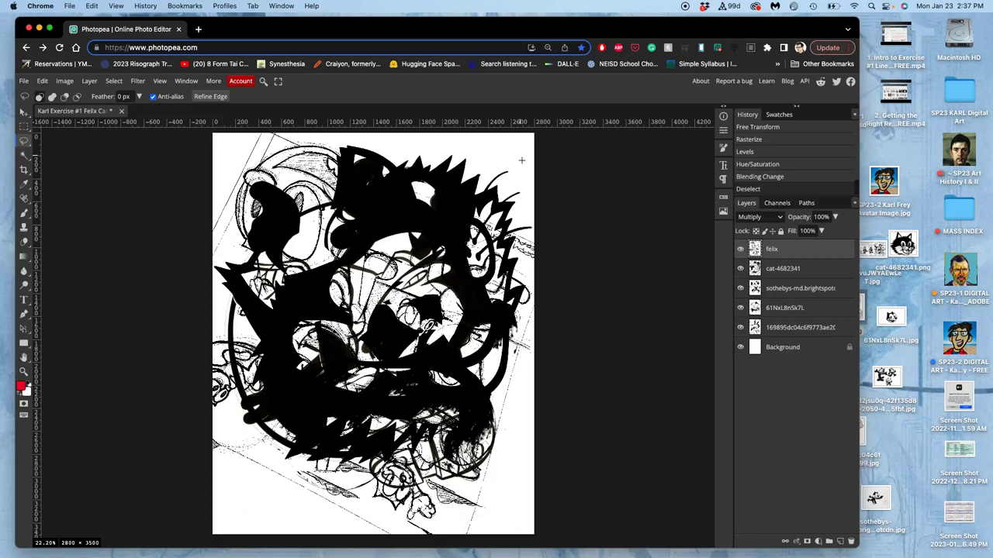
pyautogui.press('super+minus')
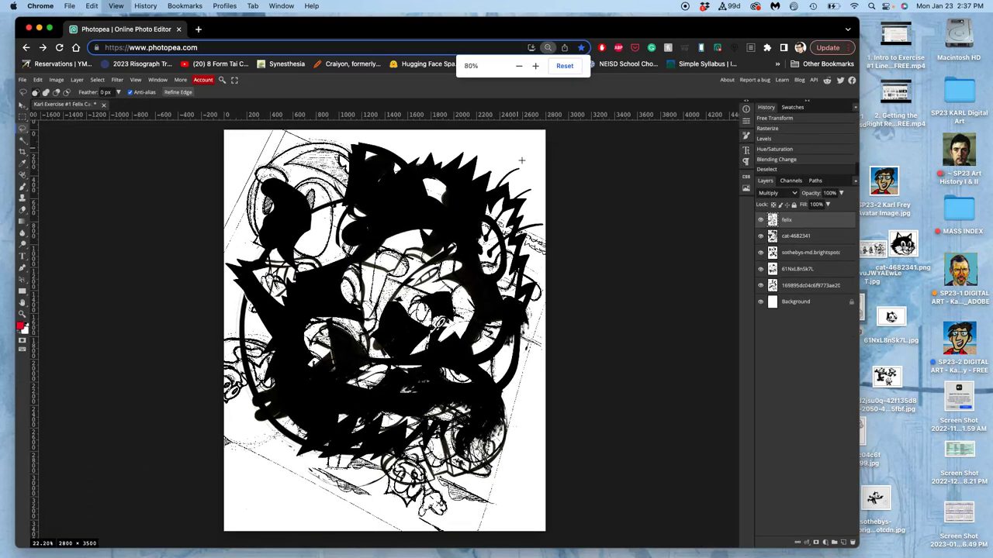
pyautogui.press('super+equal')
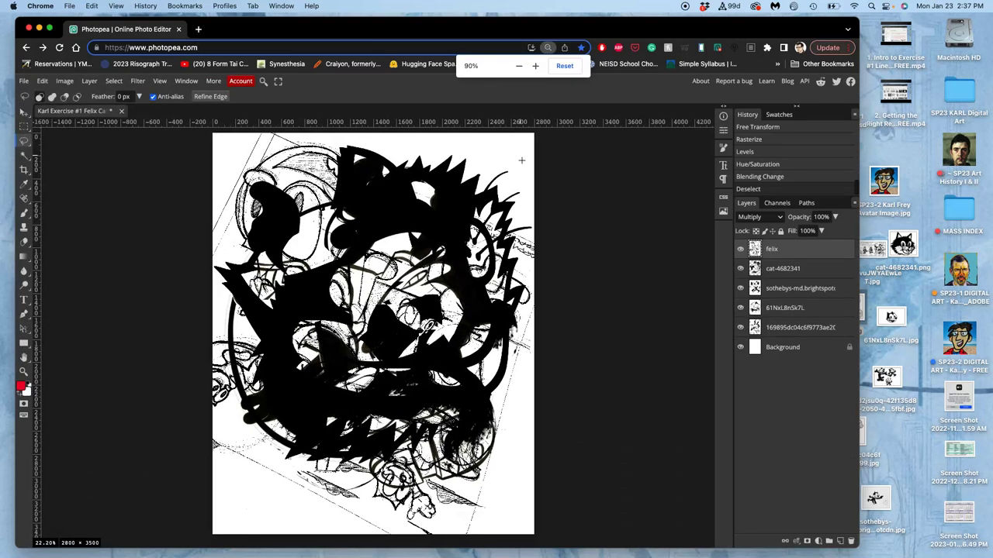
pyautogui.press('super+equal')
pyautogui.press('super+equal')
pyautogui.press('super+minus')
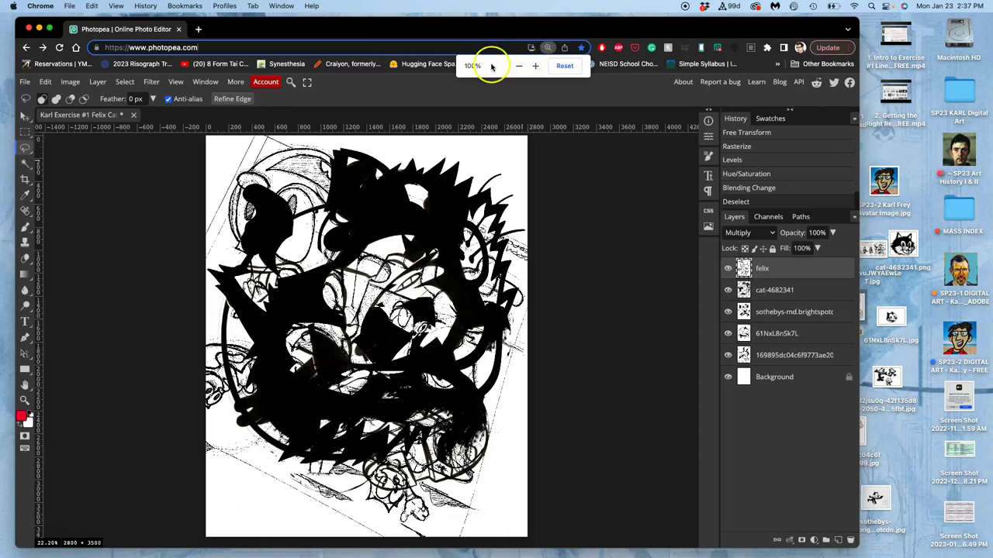
pyautogui.click(534, 67)
pyautogui.click(519, 66)
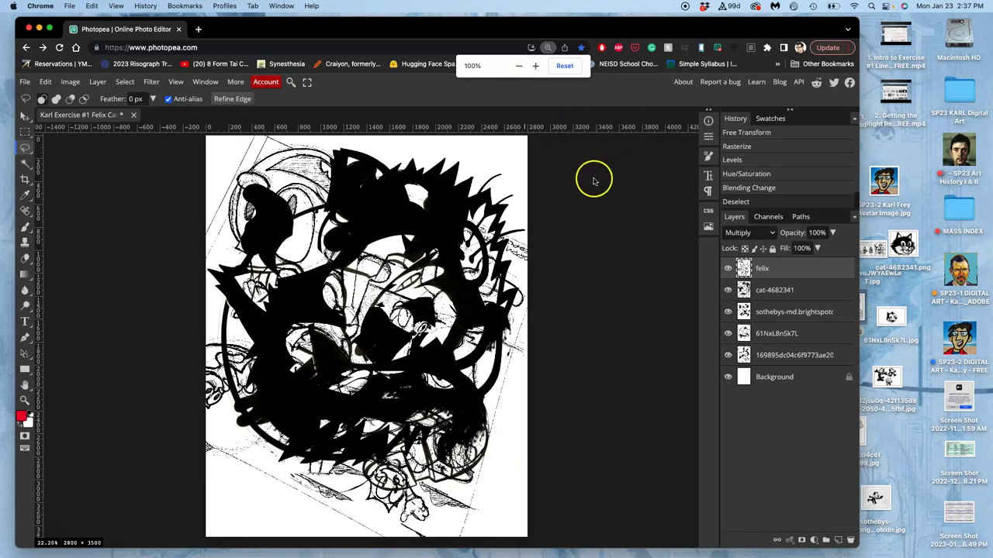
pyautogui.click(613, 223)
pyautogui.click(587, 215)
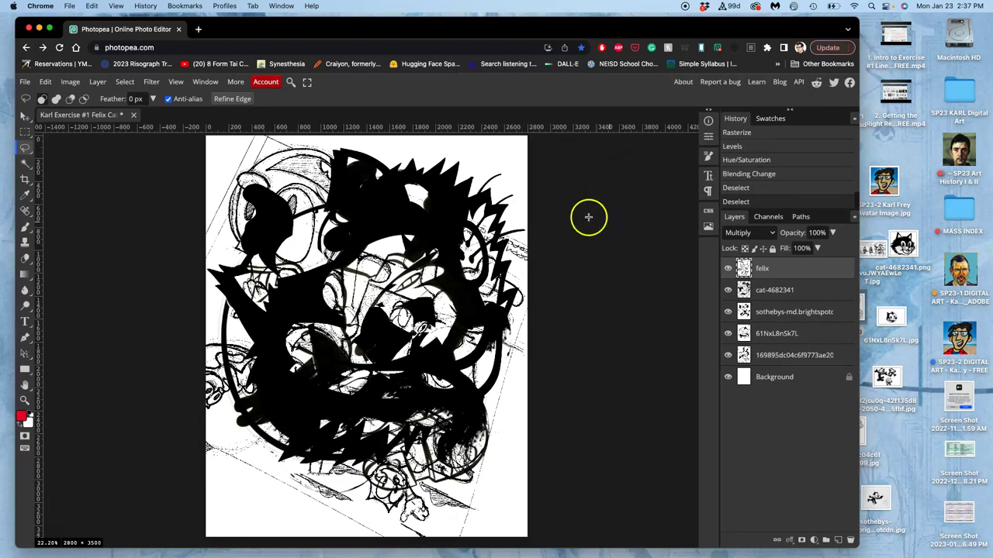
pyautogui.click(611, 232)
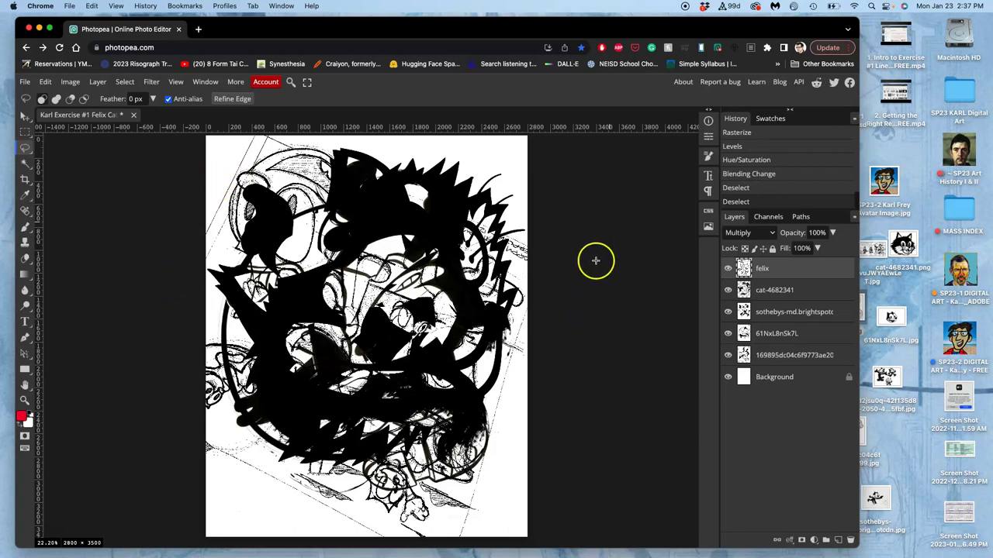
pyautogui.click(595, 261)
pyautogui.scroll(5, 595, 261)
pyautogui.scroll(-8, 595, 260)
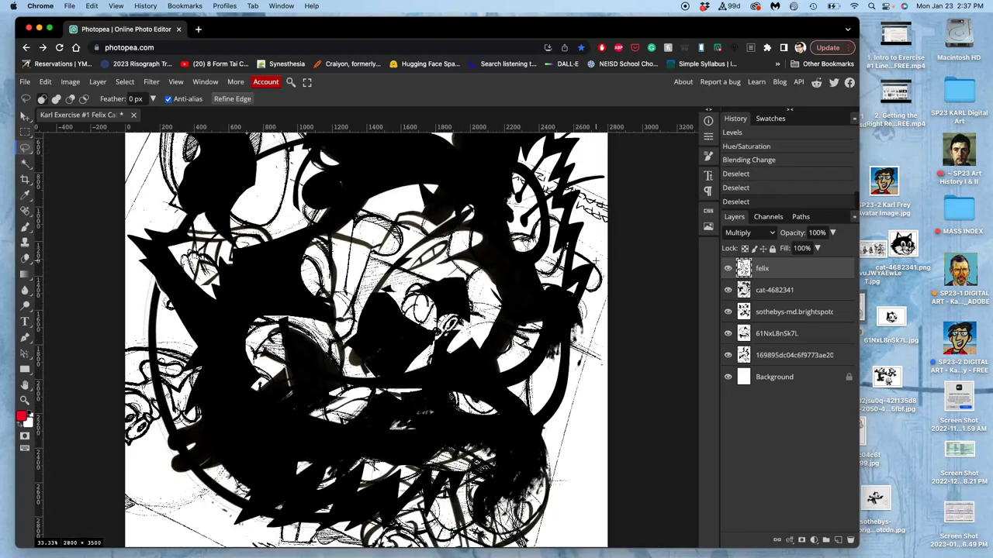
pyautogui.scroll(-2, 596, 261)
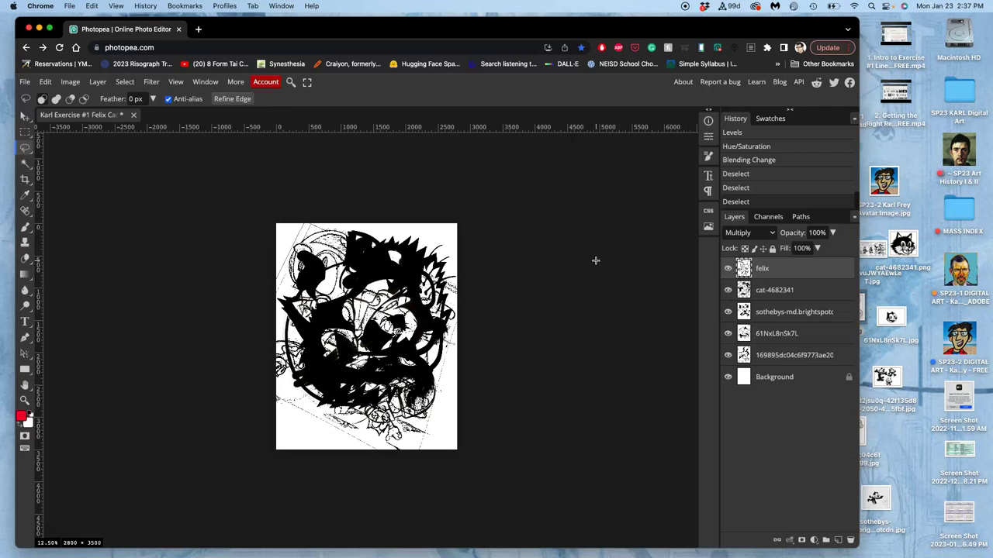
pyautogui.scroll(3, 595, 260)
pyautogui.scroll(-2, 595, 260)
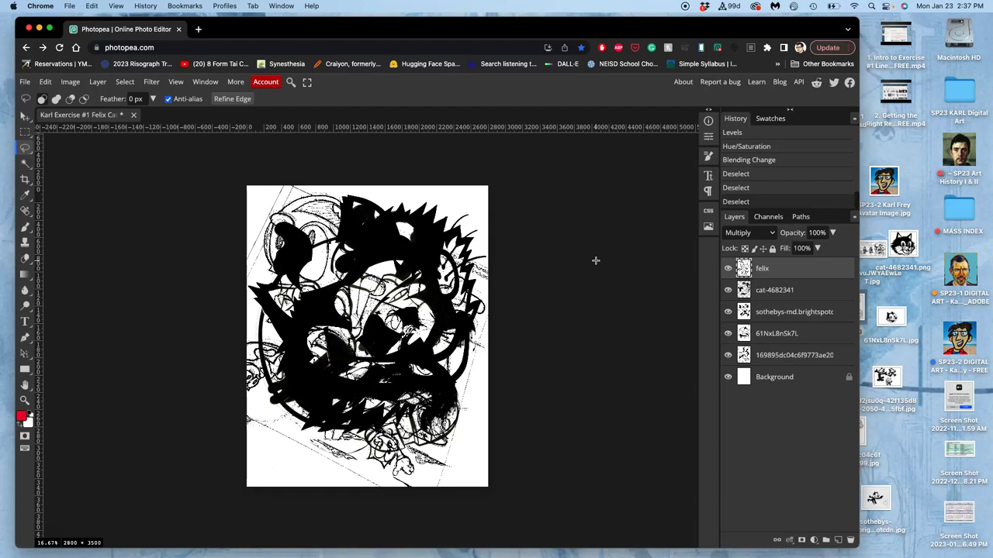
pyautogui.scroll(2, 596, 260)
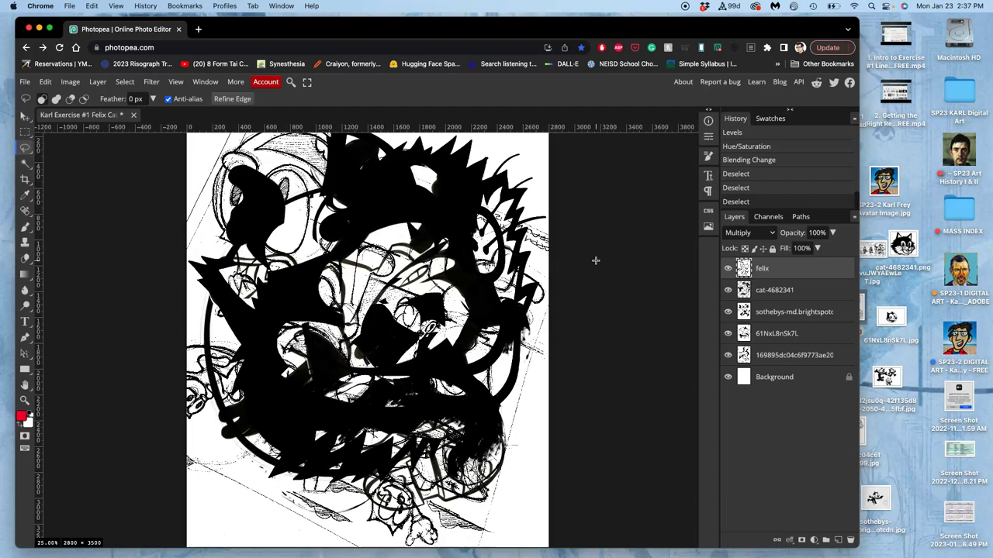
pyautogui.click(791, 273)
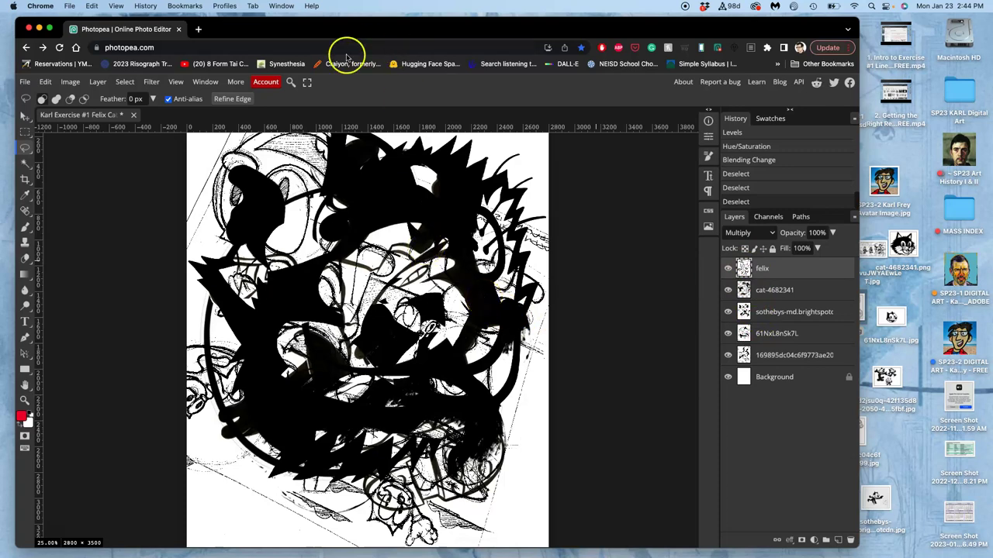
pyautogui.moveTo(277, 31); pyautogui.dragTo(279, 38)
pyautogui.press('super+minus')
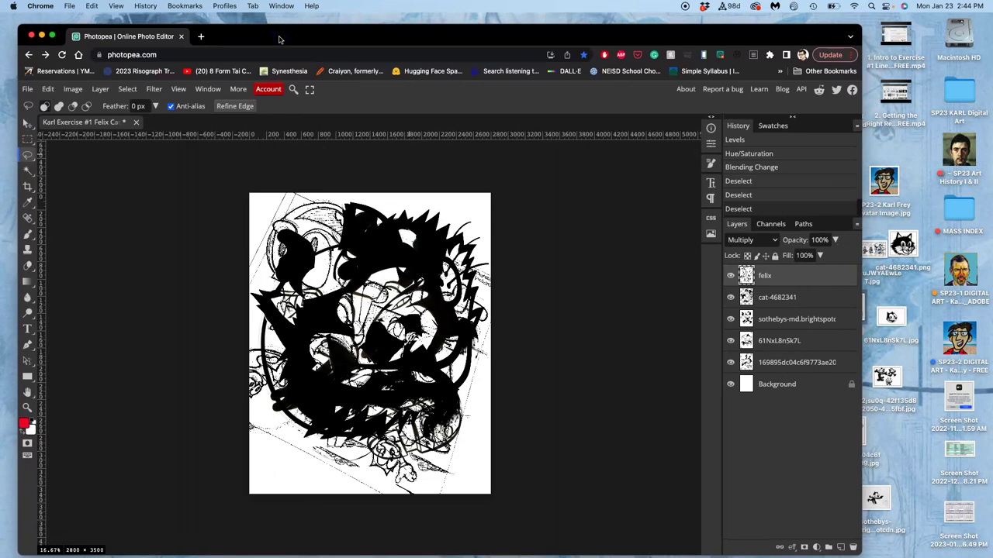
# - With the freehand Lasso, delete the stray marks along the collage's upper-left edge
pyautogui.click(28, 155)
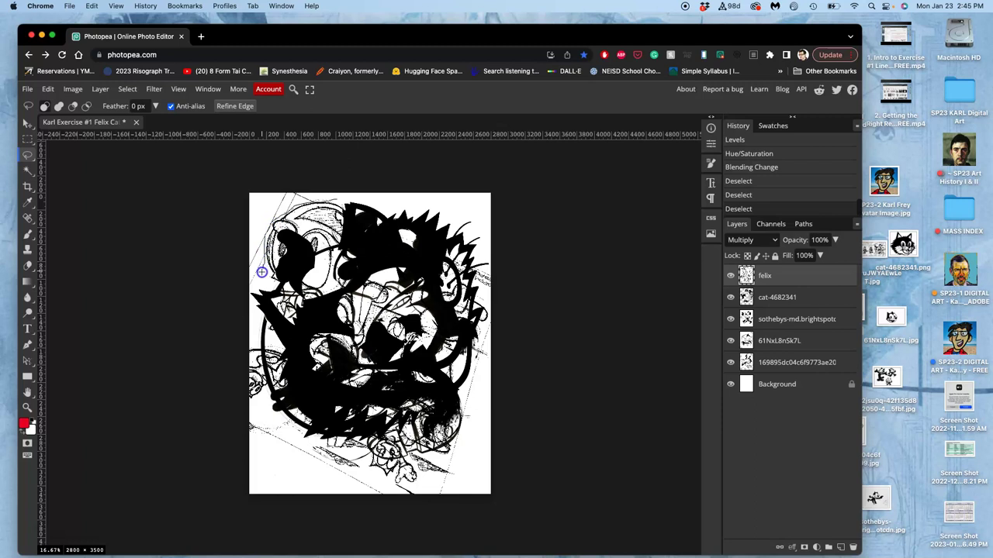
pyautogui.moveTo(244, 308)
pyautogui.mouseDown()
pyautogui.moveTo(216, 211)
pyautogui.moveTo(271, 158)
pyautogui.moveTo(334, 167)
pyautogui.mouseUp()
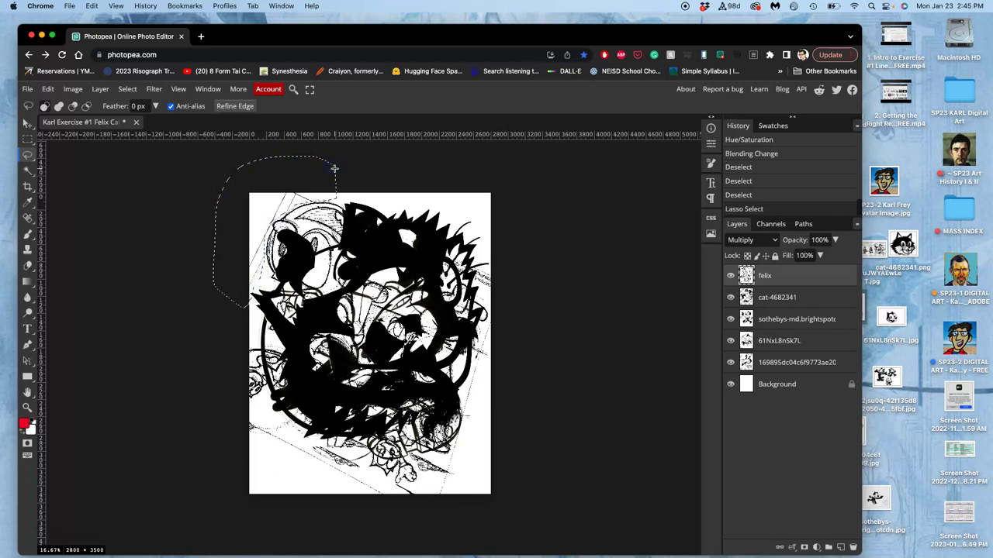
pyautogui.press('BackSpace')
pyautogui.press('BackSpace')
pyautogui.click(340, 207)
pyautogui.moveTo(317, 317); pyautogui.dragTo(248, 339)
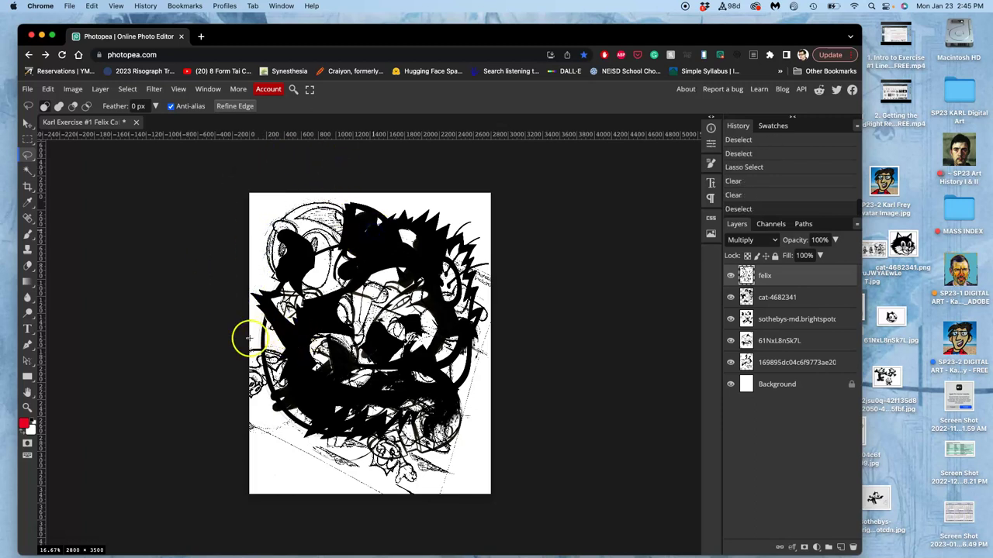
# - Hide cat-4682341, 61NxL8nSk7L and the other image layers beneath felix
pyautogui.click(730, 297)
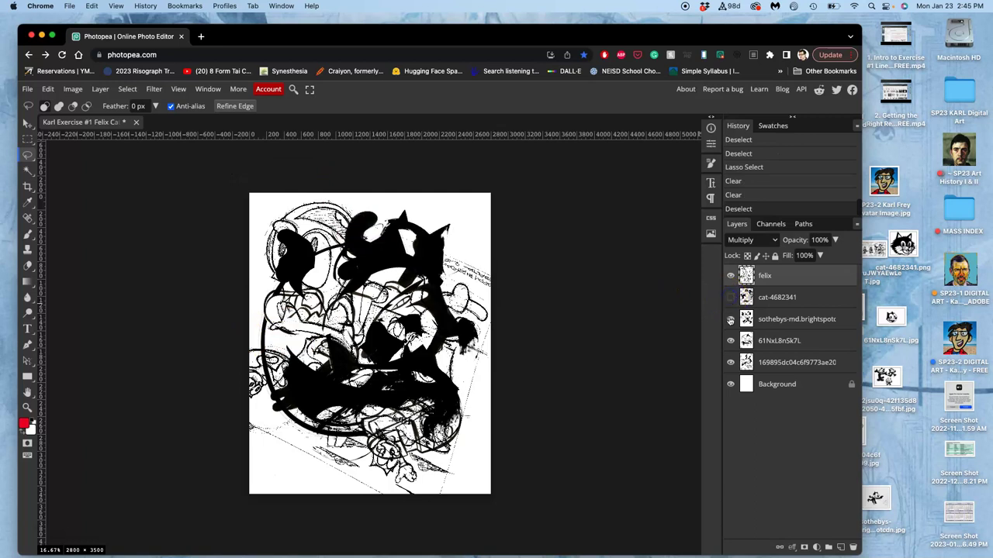
pyautogui.click(729, 319)
pyautogui.click(730, 340)
pyautogui.click(730, 362)
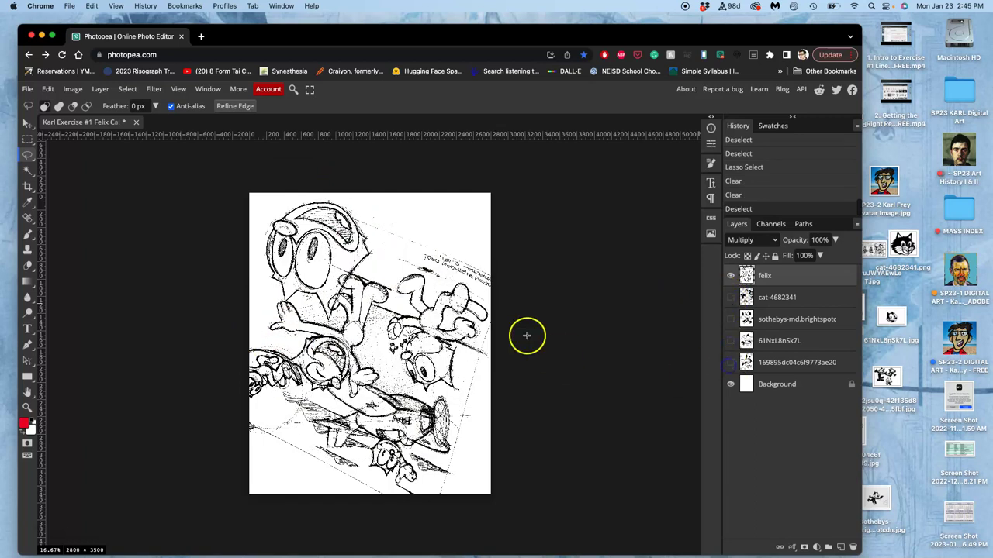
pyautogui.click(428, 225)
# - Lasso a freehand outline around Felix and the characters, past the propeller and feet
pyautogui.moveTo(367, 215)
pyautogui.mouseDown()
pyautogui.moveTo(355, 217)
pyautogui.moveTo(427, 278)
pyautogui.mouseUp()
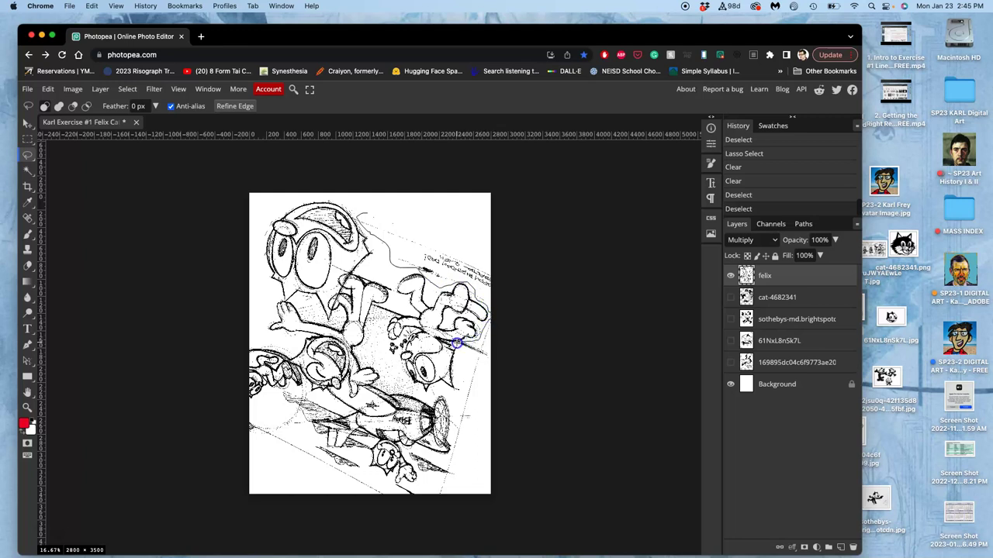
pyautogui.moveTo(461, 352); pyautogui.dragTo(452, 417)
pyautogui.moveTo(444, 470); pyautogui.dragTo(432, 483)
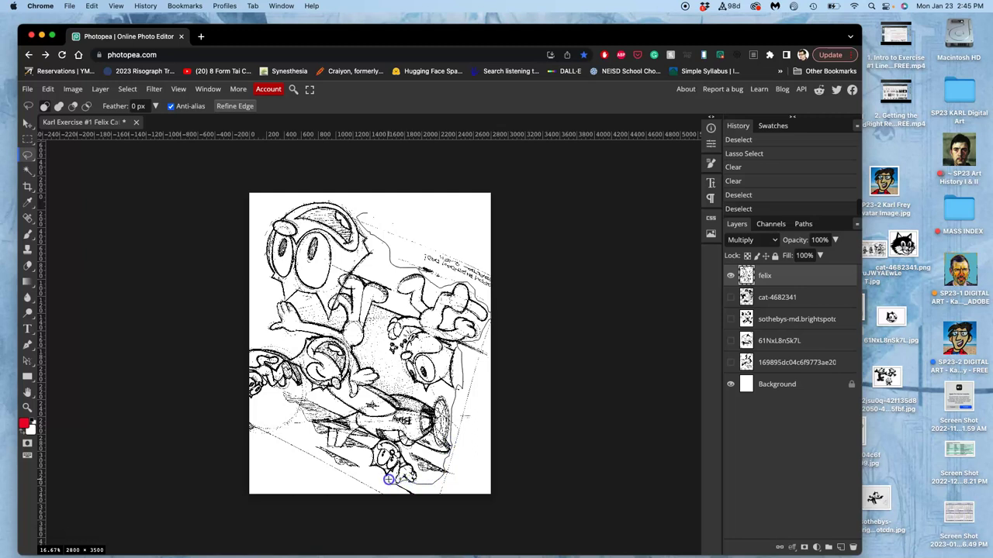
pyautogui.moveTo(389, 480)
pyautogui.mouseDown()
pyautogui.moveTo(364, 479)
pyautogui.moveTo(292, 438)
pyautogui.moveTo(288, 409)
pyautogui.mouseUp()
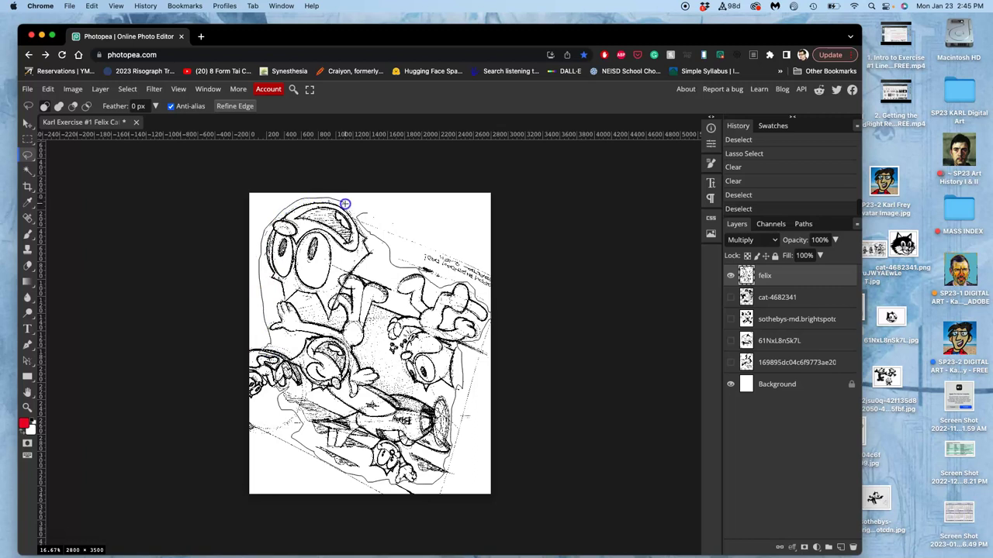
pyautogui.moveTo(359, 212); pyautogui.dragTo(360, 212)
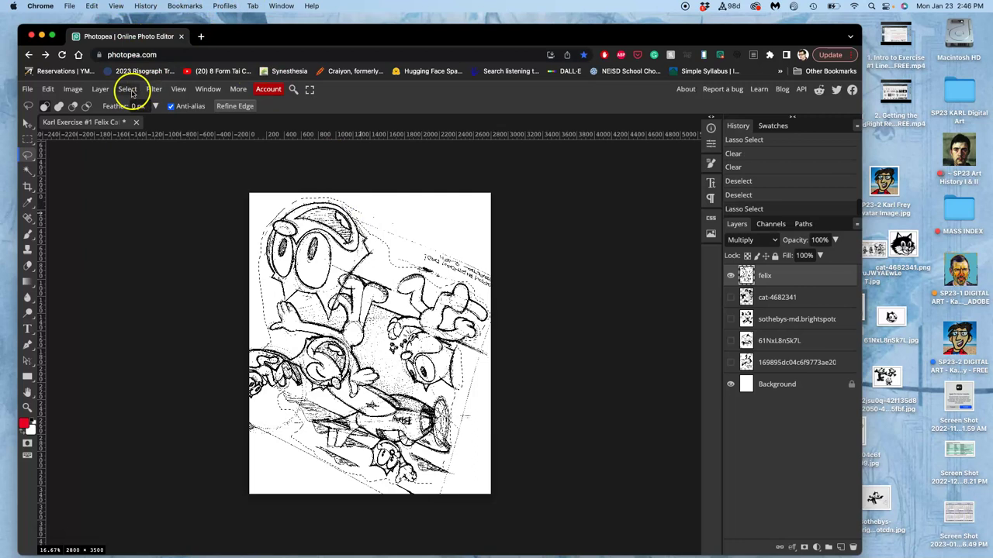
# - Invert the selection, erase everything outside the outline, deselect, and show 61NxL8nSk7L again
pyautogui.click(127, 89)
pyautogui.click(140, 138)
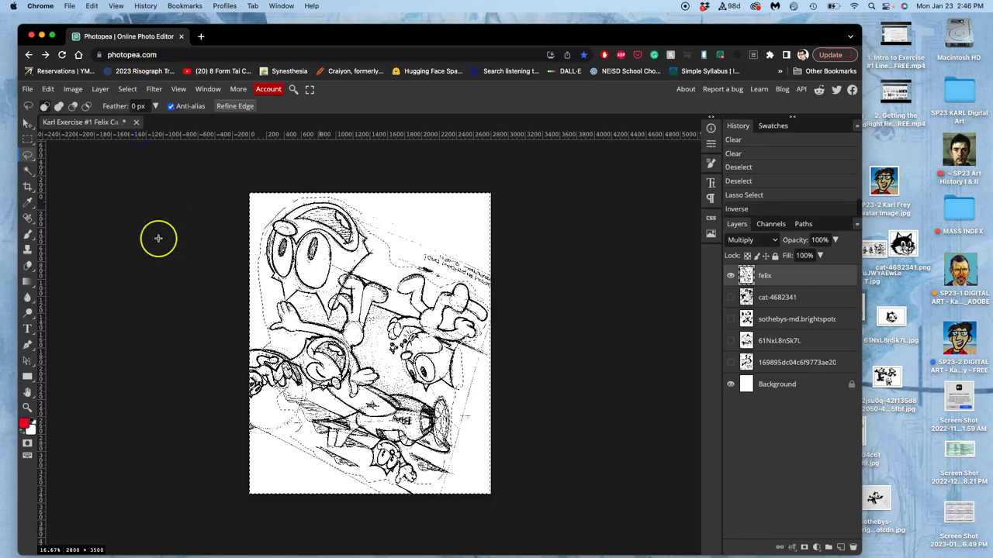
pyautogui.press('Delete')
pyautogui.click(158, 238)
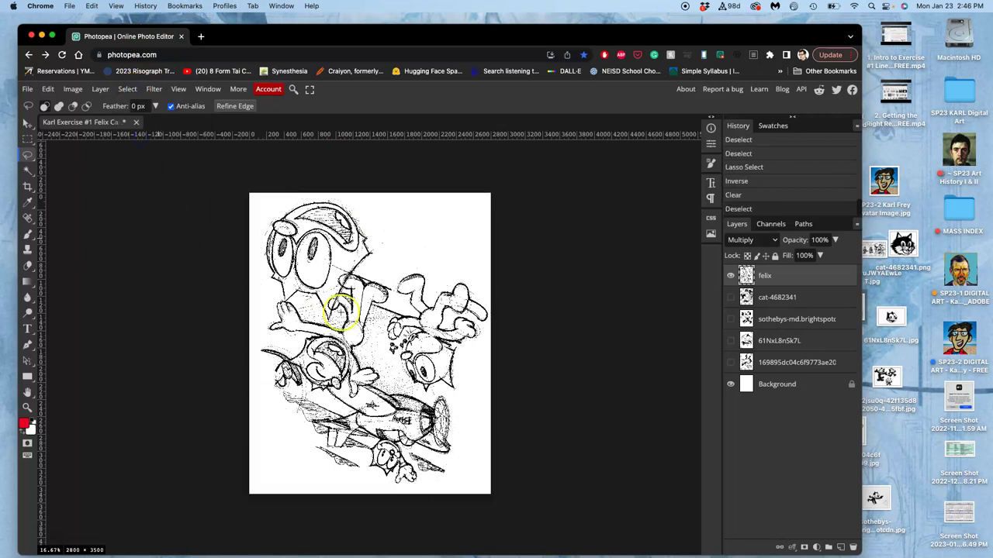
pyautogui.click(374, 360)
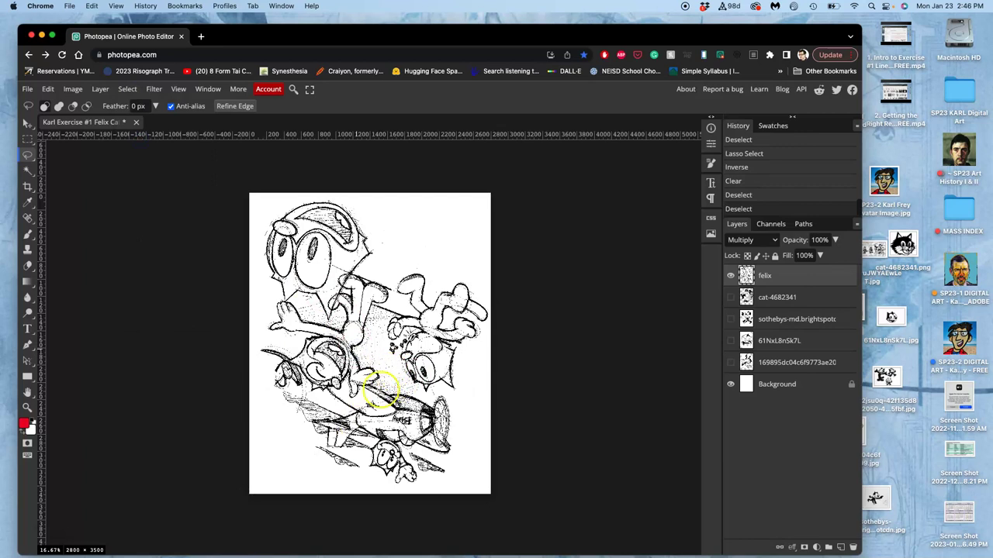
pyautogui.click(730, 345)
pyautogui.click(729, 342)
# - Inspect sothebys, the long-numeric layer and 61NxL8nSk7L one at a time, ending with only sothebys visible
pyautogui.click(730, 320)
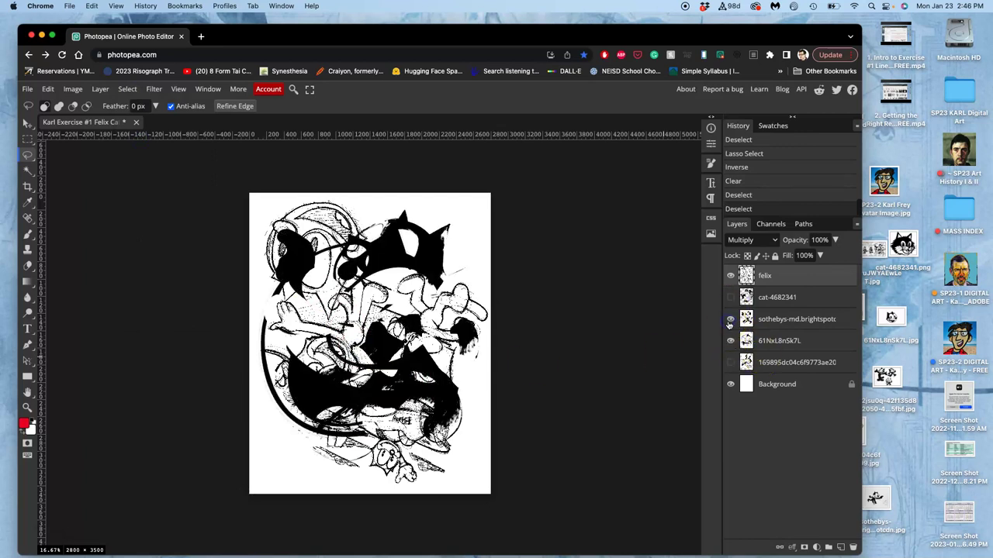
pyautogui.click(730, 279)
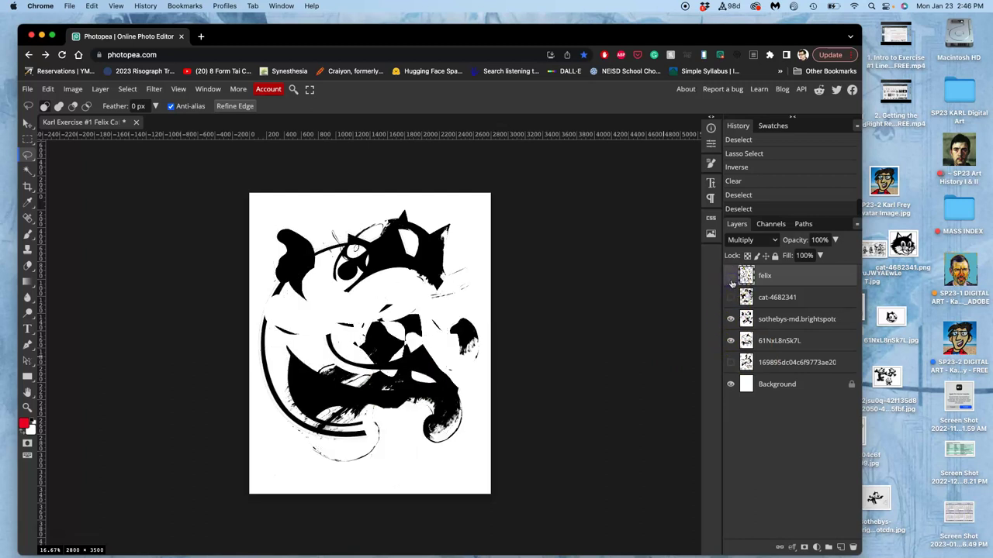
pyautogui.click(729, 319)
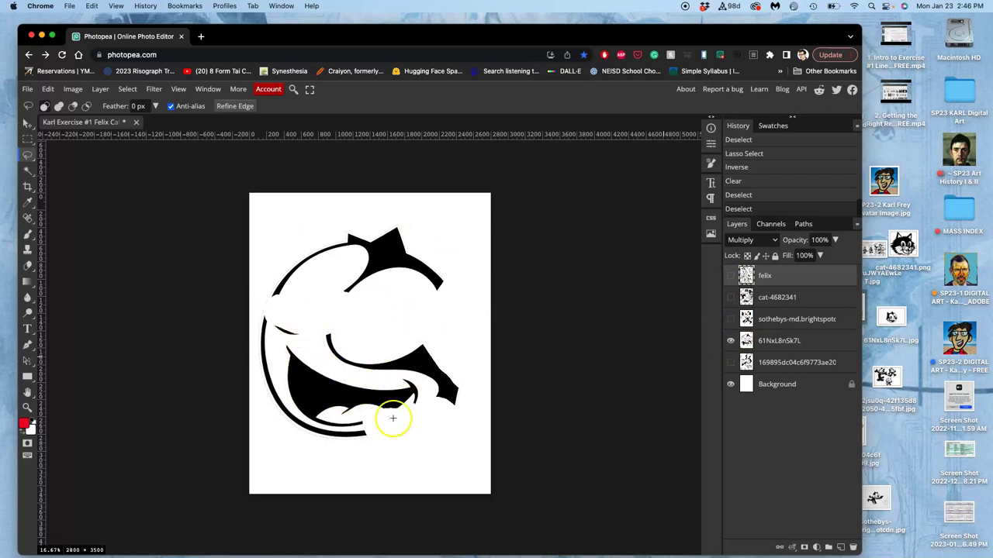
pyautogui.click(733, 363)
pyautogui.click(733, 362)
pyautogui.click(731, 349)
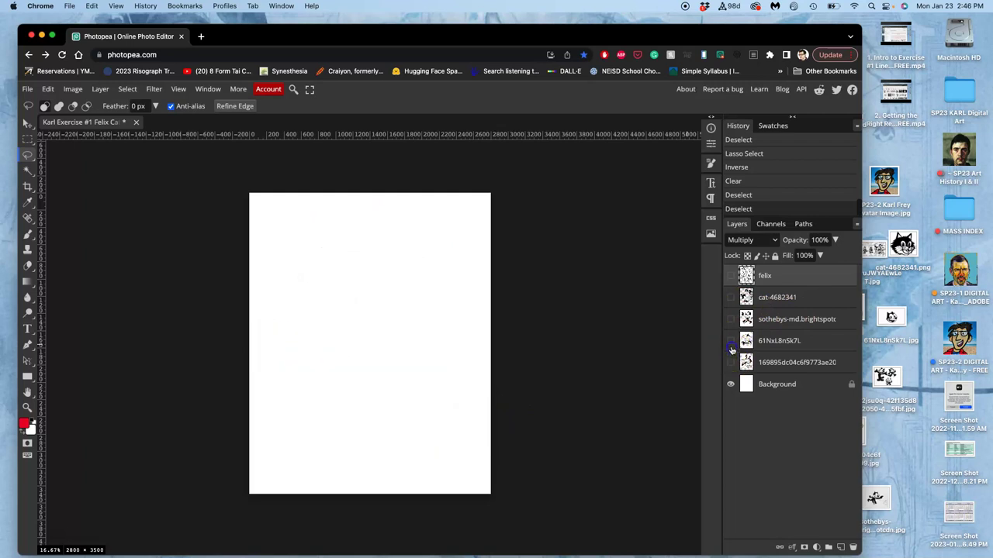
pyautogui.click(730, 365)
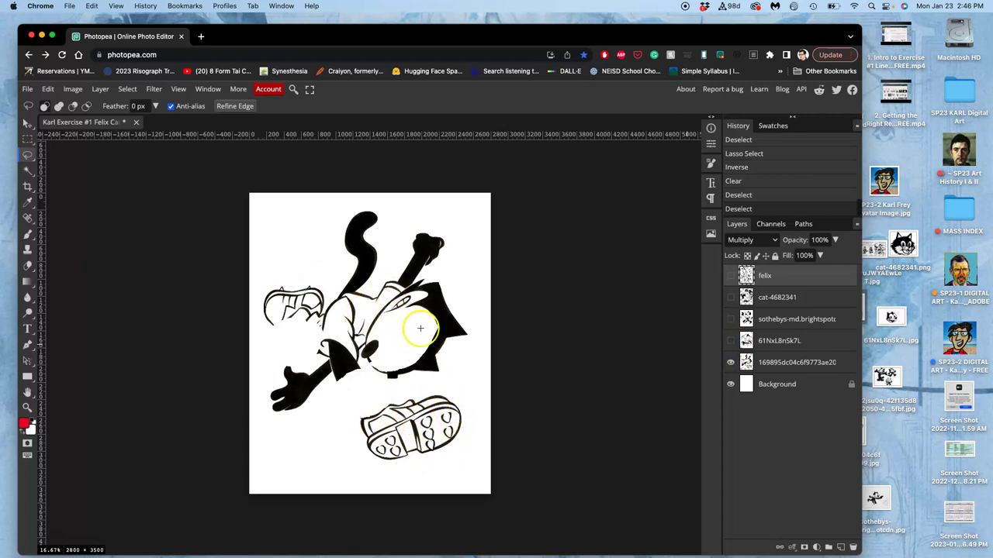
pyautogui.click(731, 342)
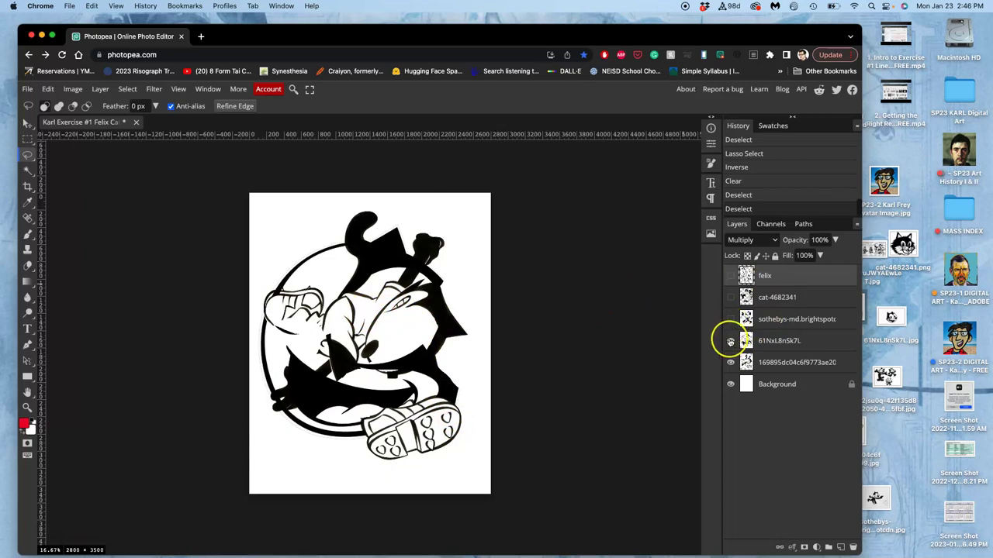
pyautogui.click(730, 342)
pyautogui.click(731, 363)
pyautogui.click(730, 319)
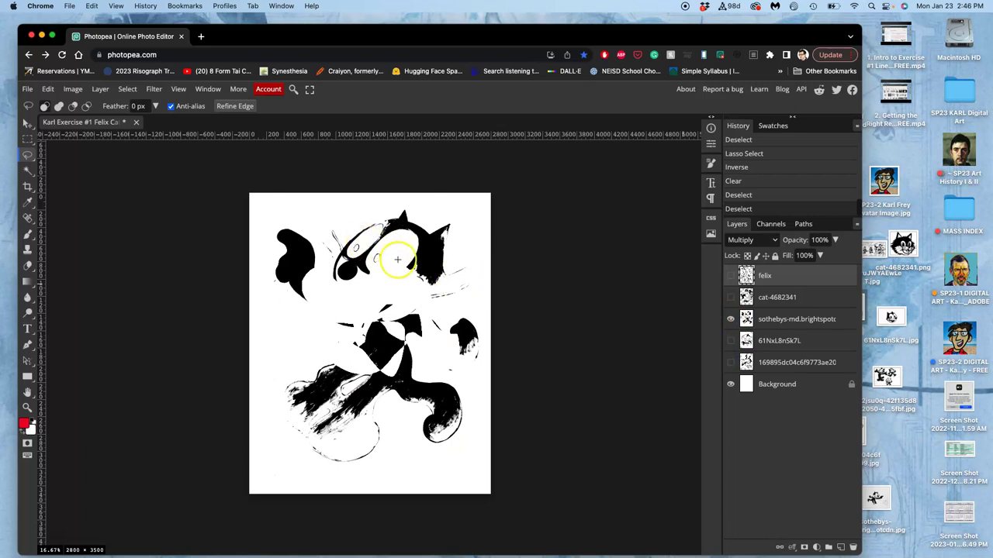
# - On the sothebys layer, lasso and delete the two stray marks around Felix's eye, then deselect
pyautogui.click(766, 320)
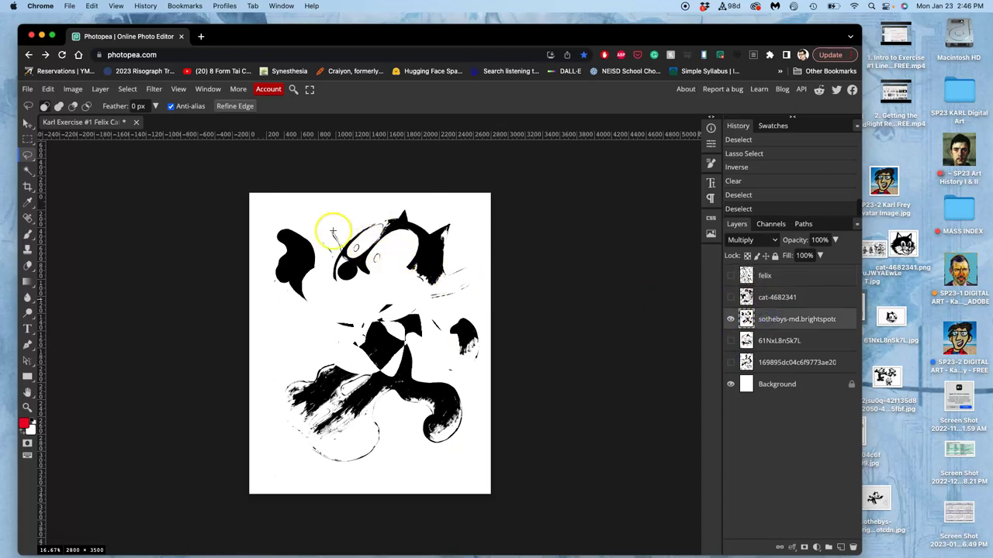
pyautogui.moveTo(370, 265); pyautogui.dragTo(387, 249)
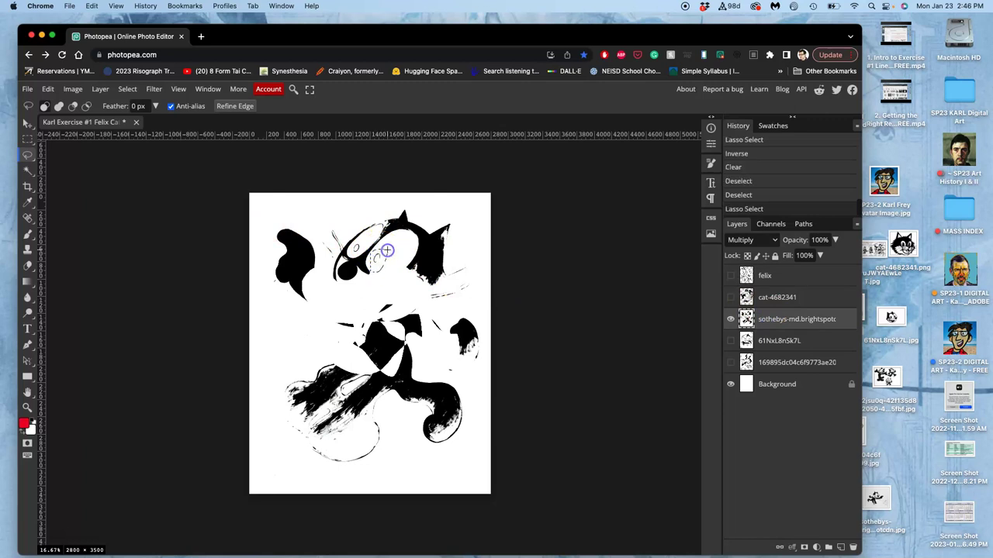
pyautogui.press('Delete')
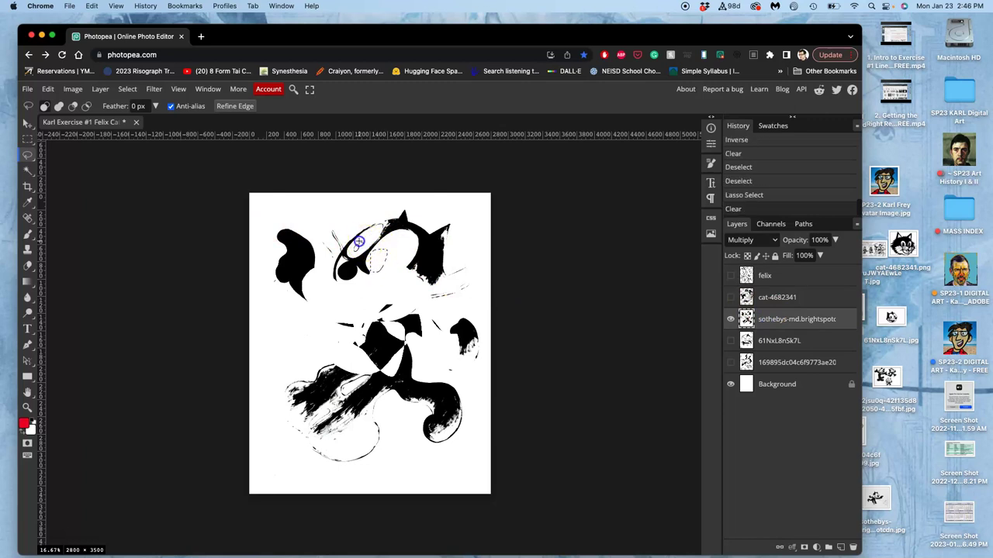
pyautogui.moveTo(356, 250); pyautogui.dragTo(359, 250)
pyautogui.press('Delete')
pyautogui.click(412, 285)
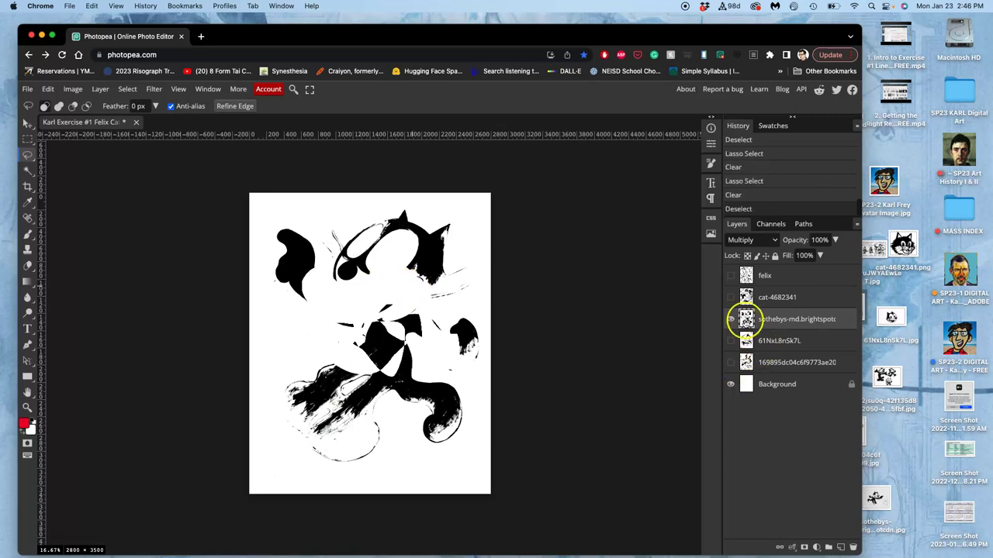
# - Show the cat-4682341 drawing, briefly compare with felix, and hide sothebys
pyautogui.click(731, 298)
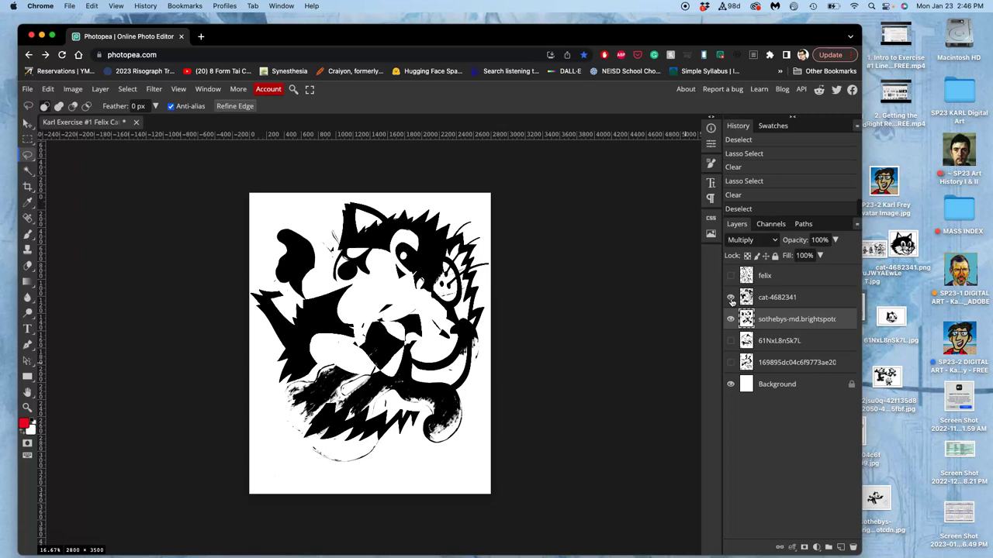
pyautogui.click(730, 278)
pyautogui.click(730, 278)
pyautogui.click(729, 320)
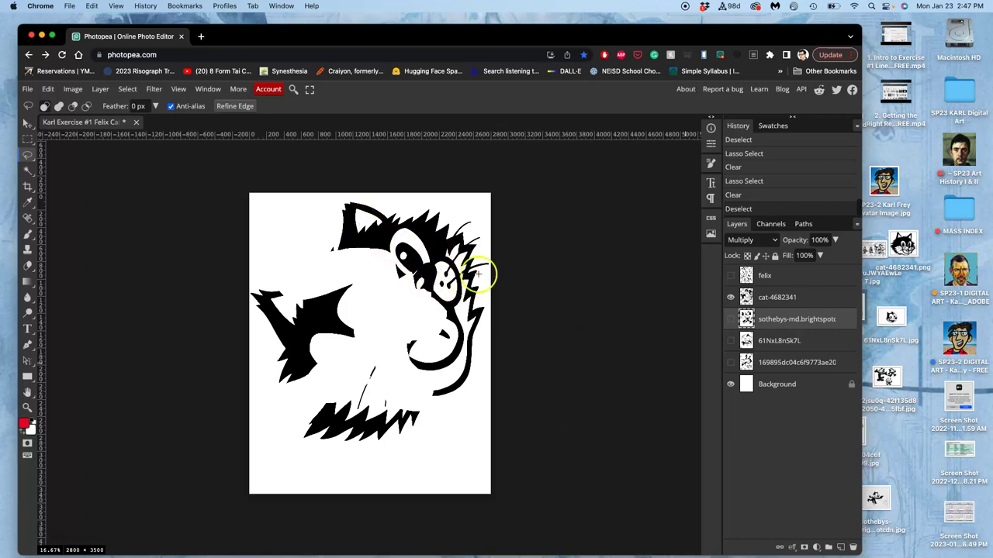
# - On cat-4682341, Magic Wand select the head and eye areas, then hide that layer
pyautogui.click(790, 300)
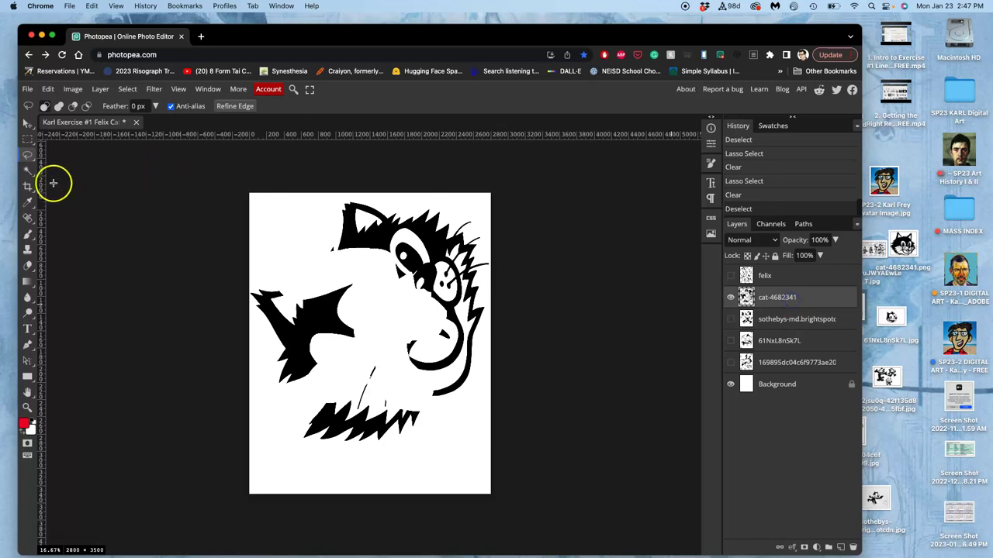
pyautogui.click(27, 170)
pyautogui.click(365, 214)
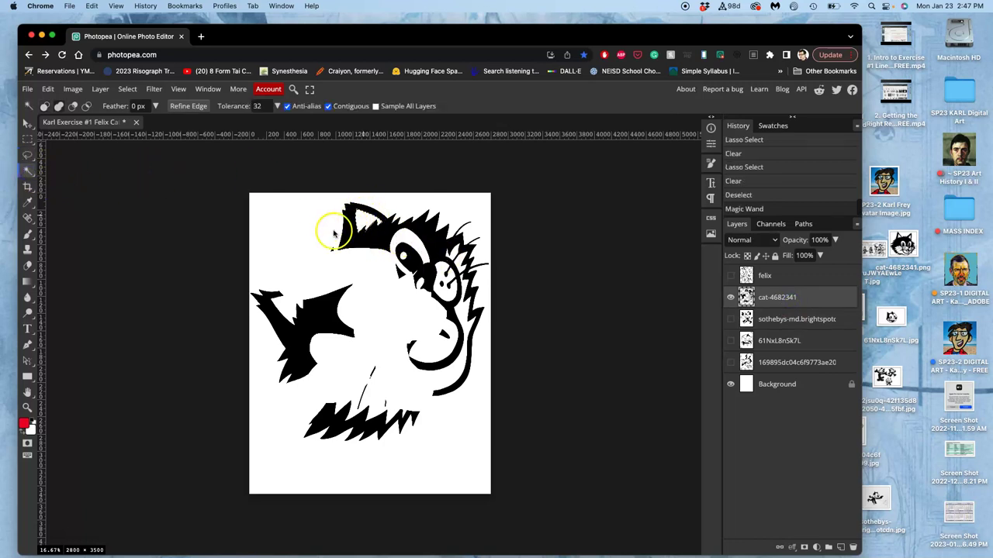
pyautogui.click(441, 277)
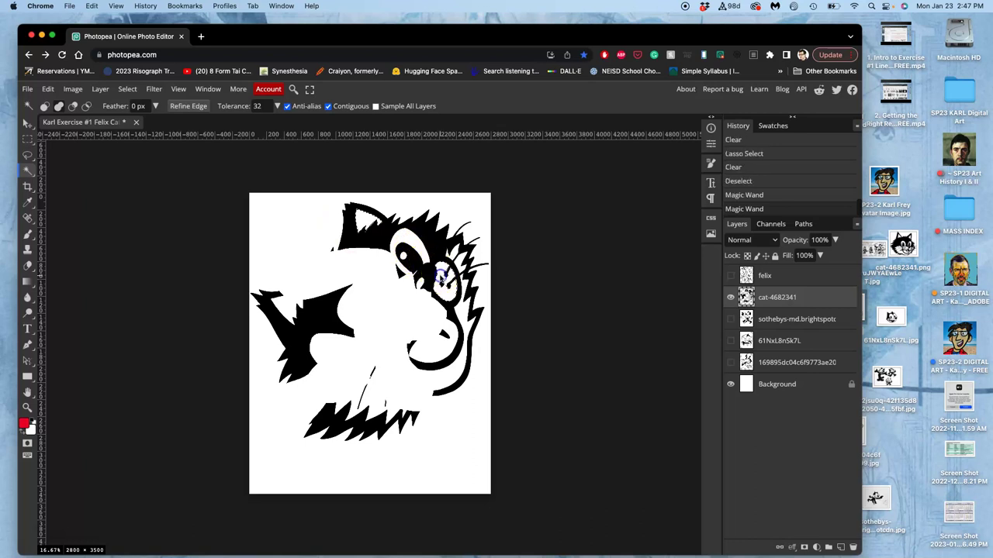
pyautogui.click(729, 299)
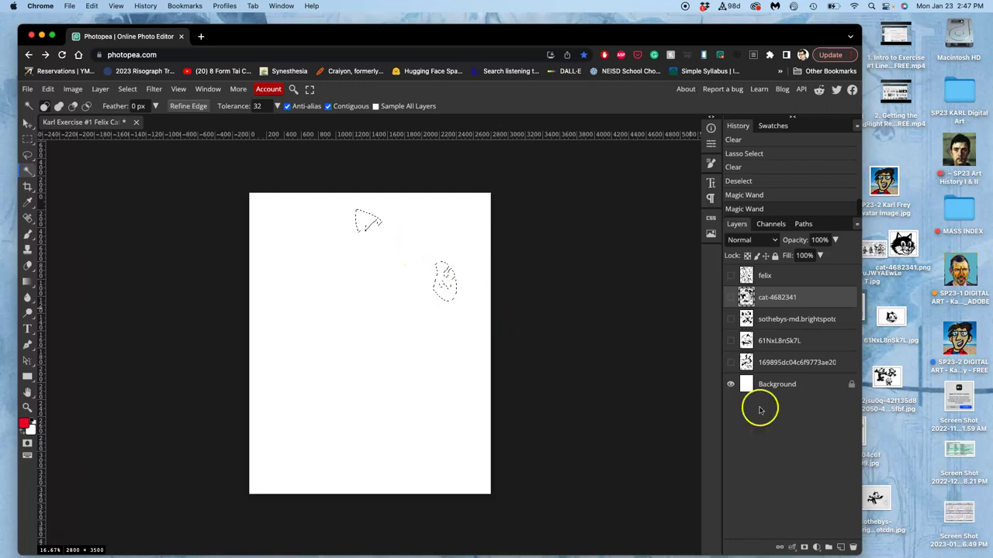
# - Delete the selected areas from the felix layer and then from the sothebys layer
pyautogui.click(729, 276)
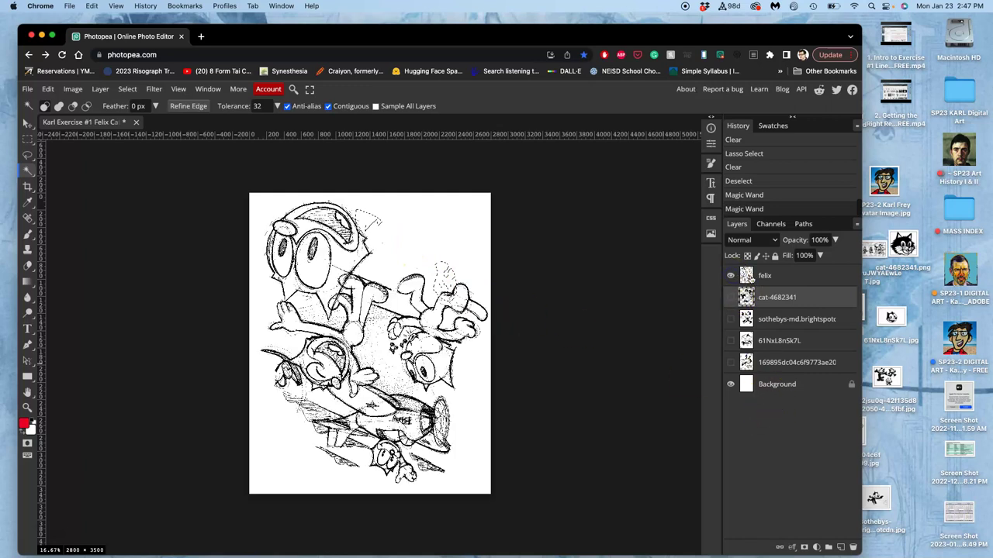
pyautogui.click(767, 278)
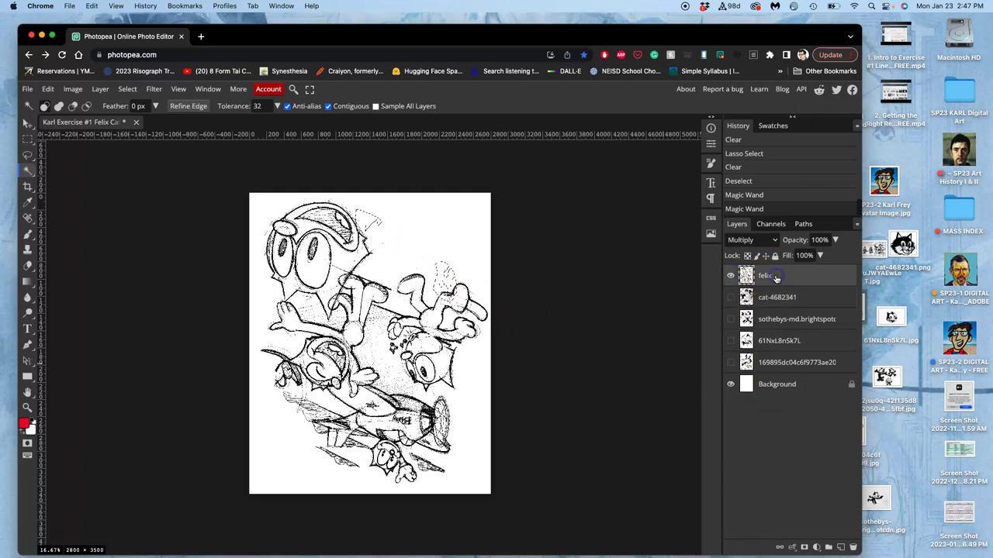
pyautogui.press('Delete')
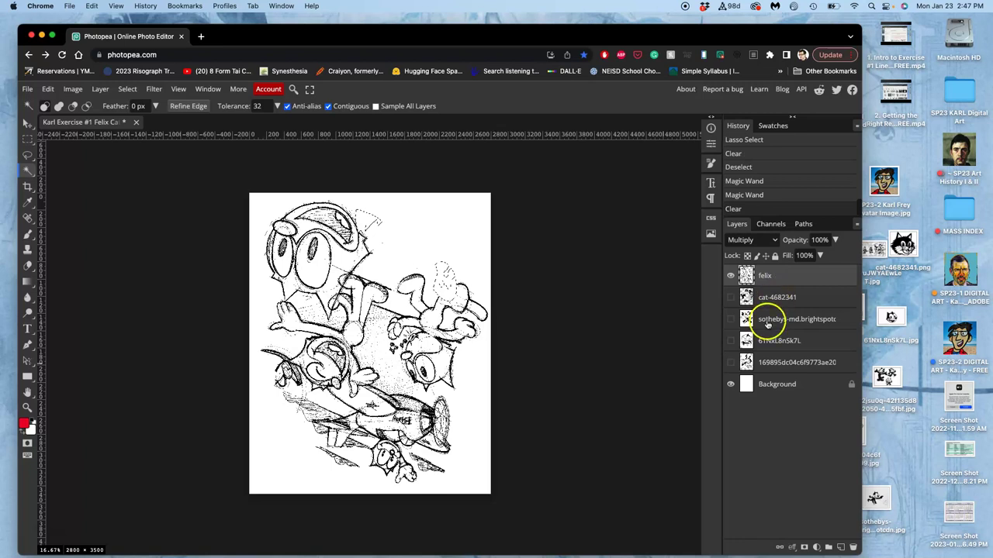
pyautogui.click(764, 319)
pyautogui.click(730, 277)
pyautogui.click(729, 319)
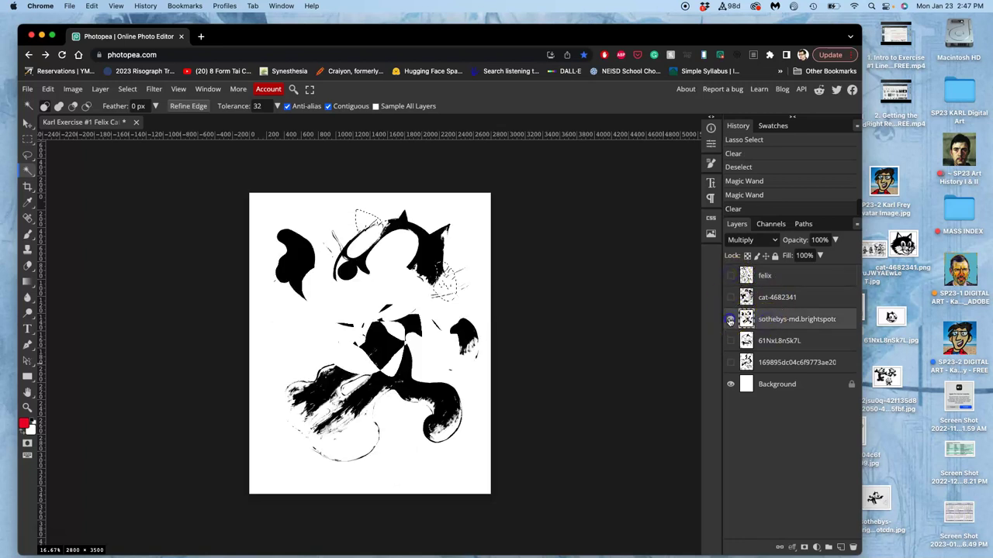
pyautogui.press('Delete')
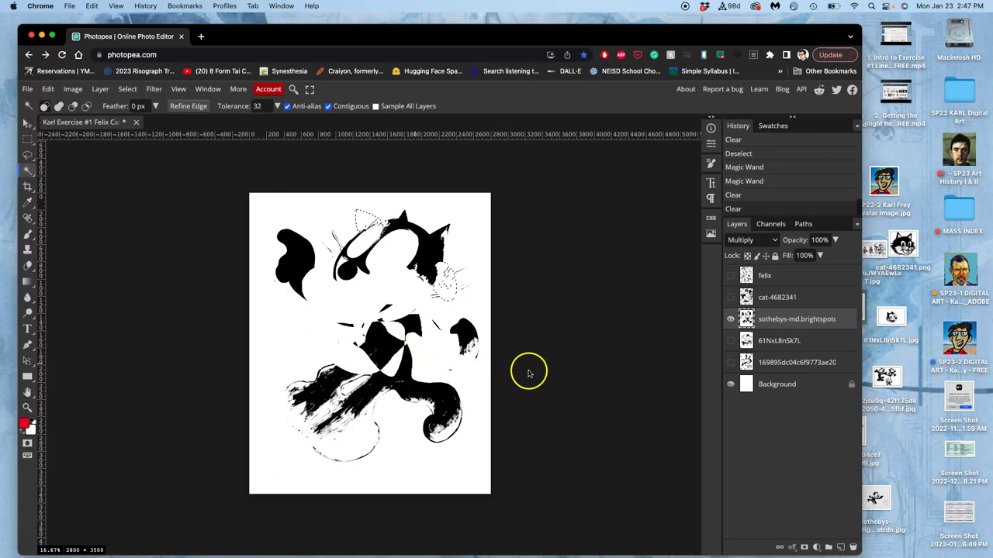
# - Show 61NxL8nSk7L alone and delete the selected areas from it too
pyautogui.click(730, 342)
pyautogui.click(730, 319)
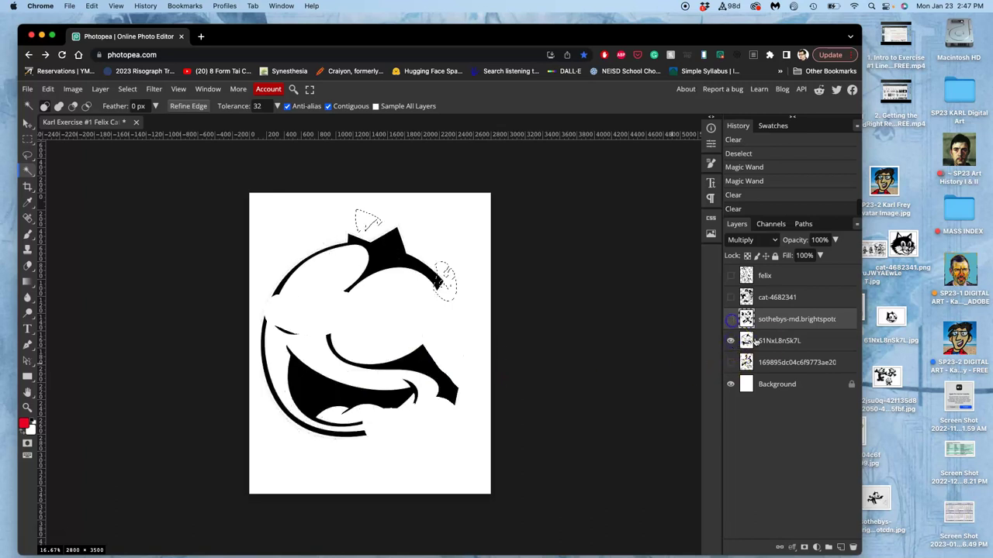
pyautogui.click(766, 342)
pyautogui.press('Delete')
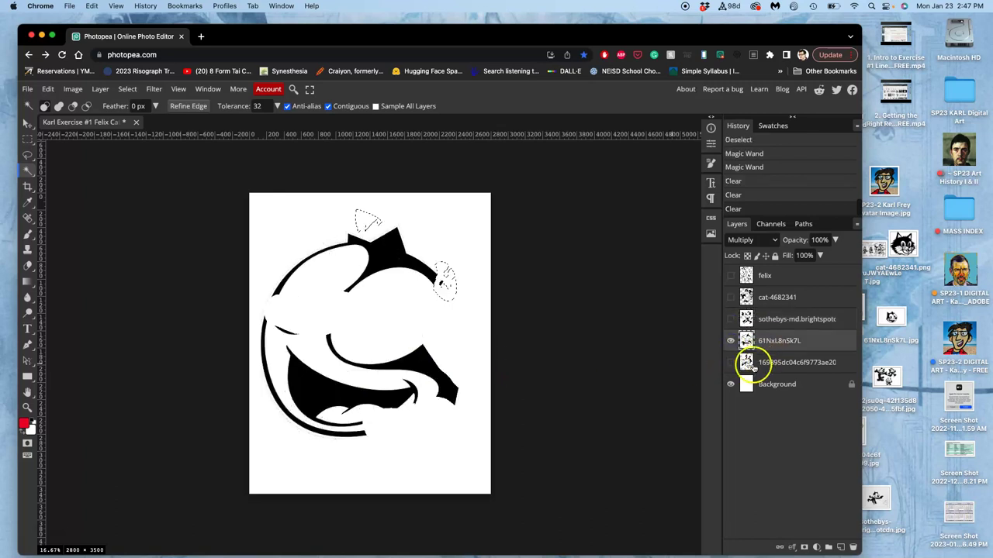